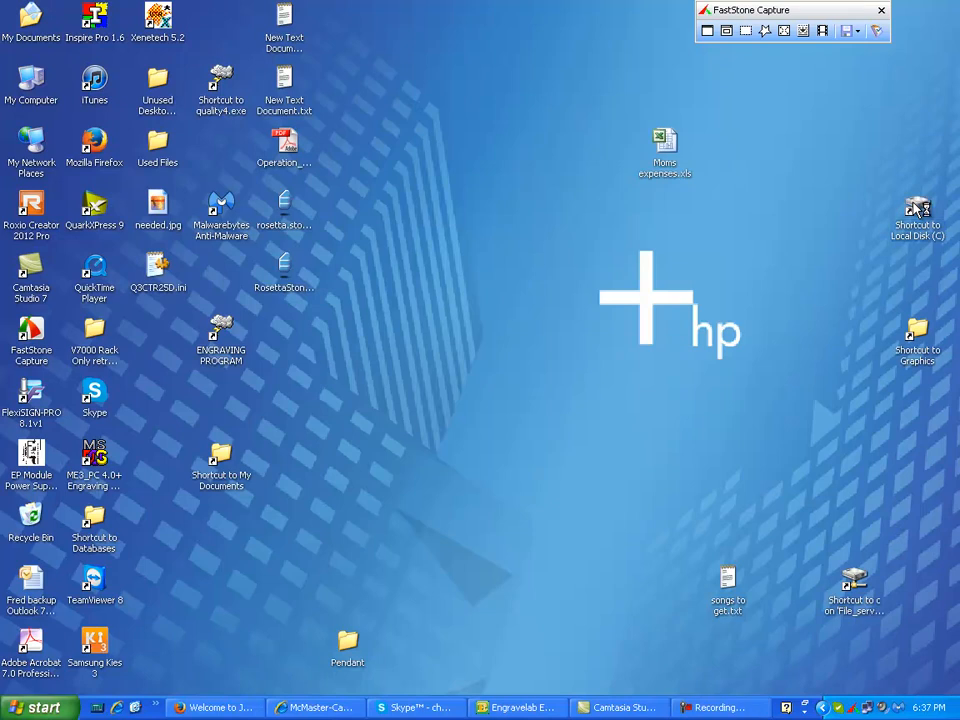
- Open the Control Switches International folder inside C:\1Logos3
{"action": "left_click", "coordinate": [205, 134]}
{"action": "double_click", "coordinate": [205, 134]}
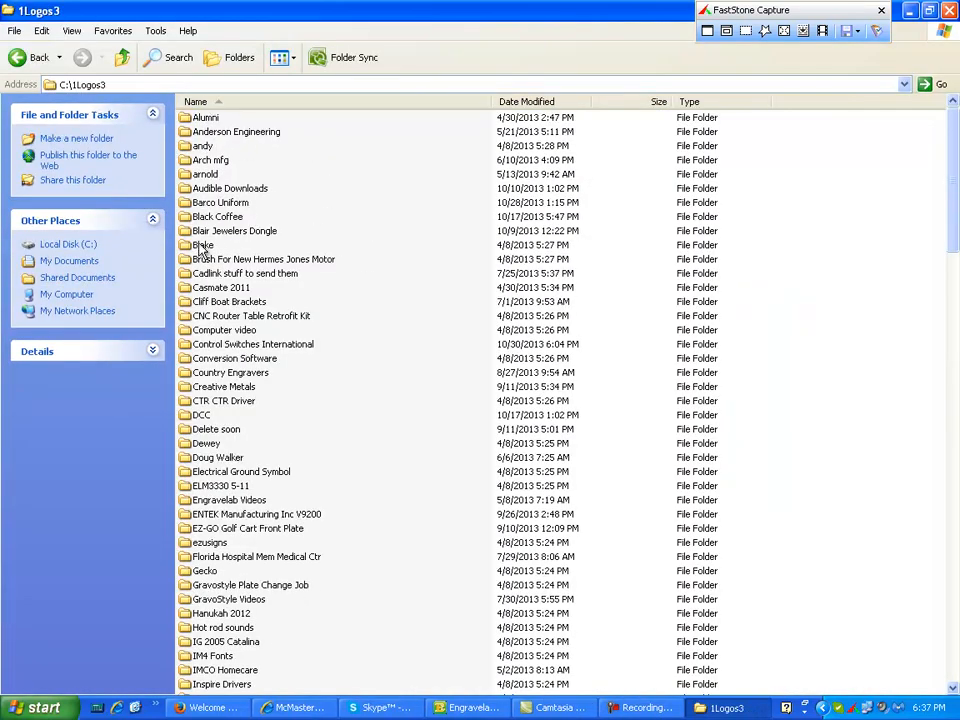
{"action": "double_click", "coordinate": [272, 344]}
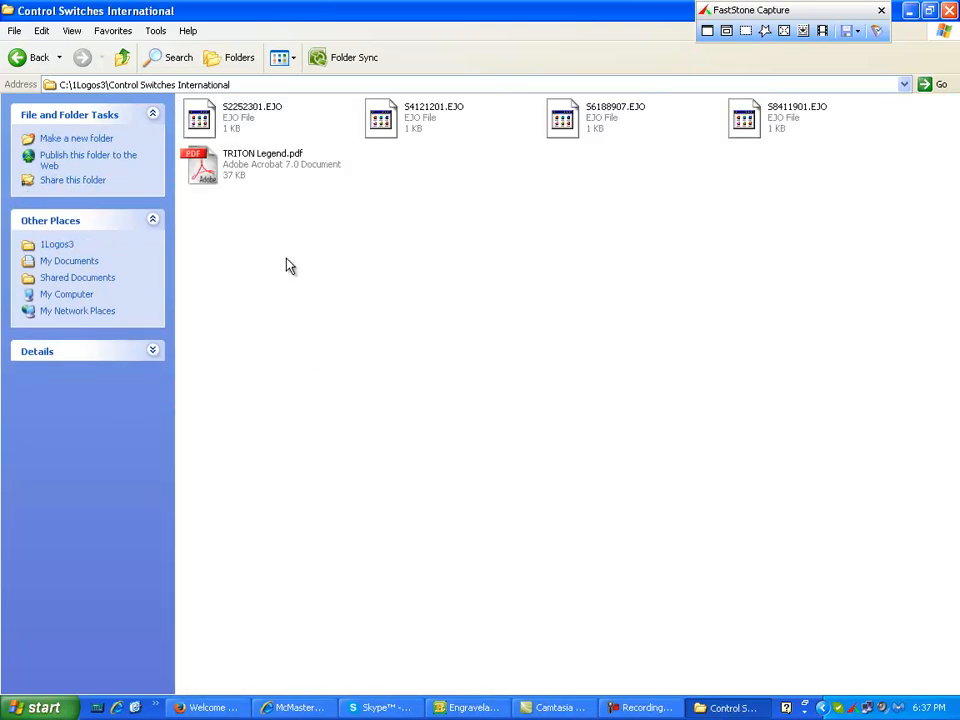
- Select all four EJO files in the folder and copy them
{"action": "left_click", "coordinate": [228, 118]}
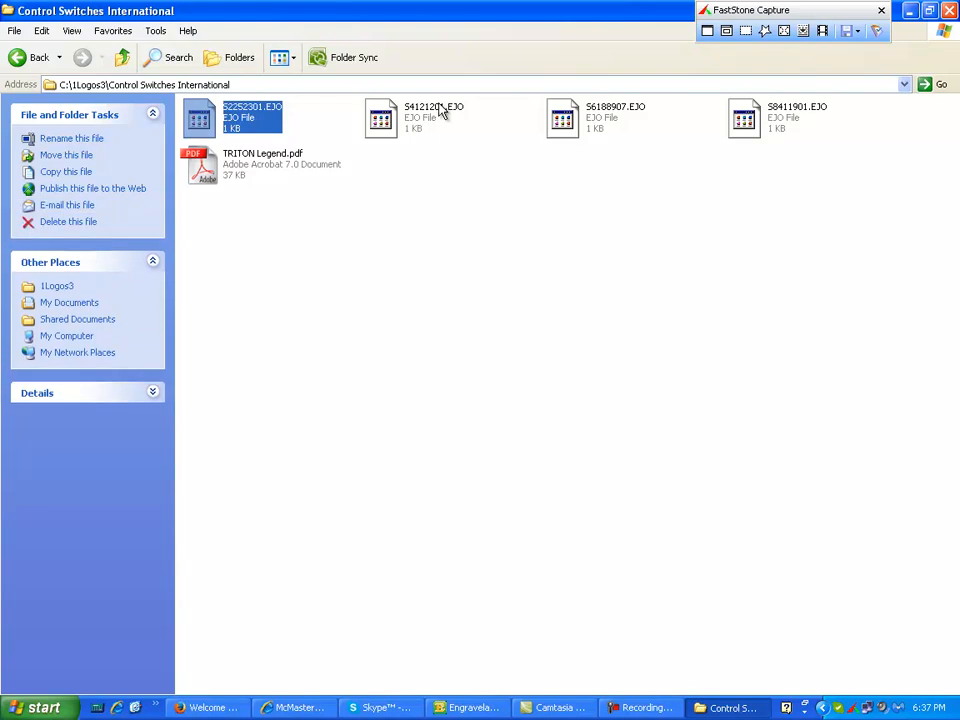
{"action": "left_click", "coordinate": [410, 118], "text": "ctrl"}
{"action": "left_click", "coordinate": [594, 117], "text": "ctrl"}
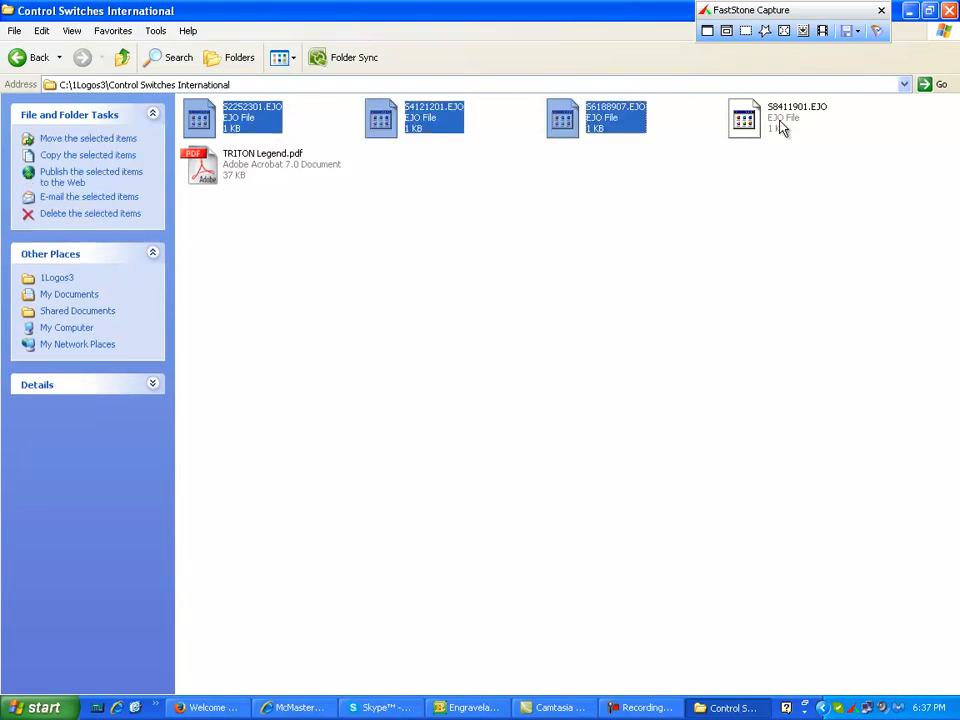
{"action": "left_click", "coordinate": [782, 122], "text": "ctrl"}
{"action": "left_click", "coordinate": [42, 31]}
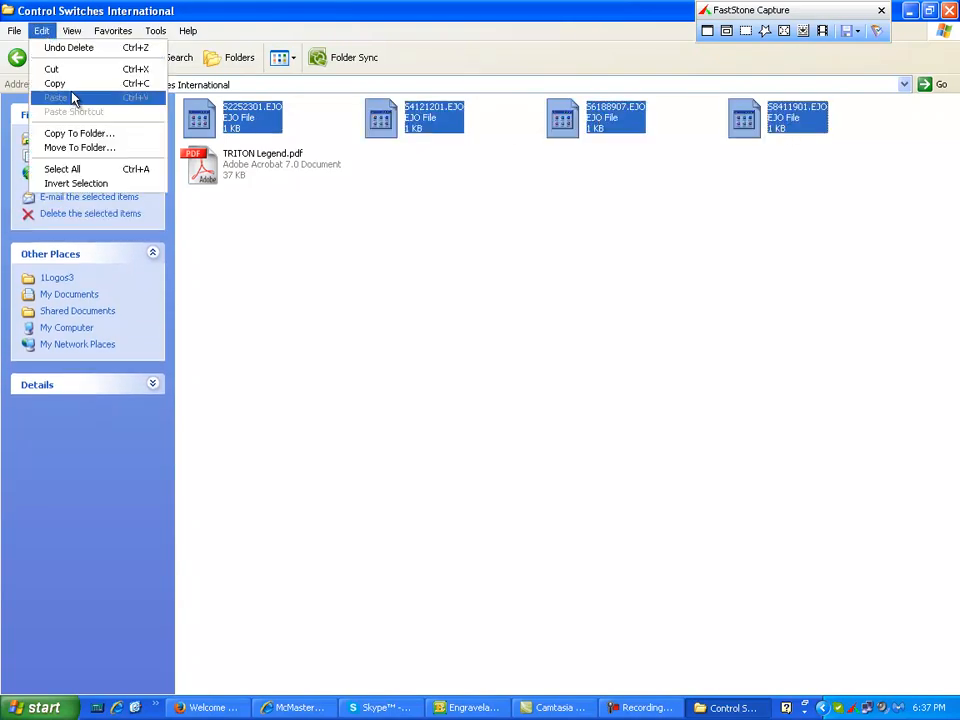
{"action": "left_click", "coordinate": [77, 83]}
- Paste the copied EJO files into the C:\opensys\jobs folder
{"action": "left_click", "coordinate": [120, 58]}
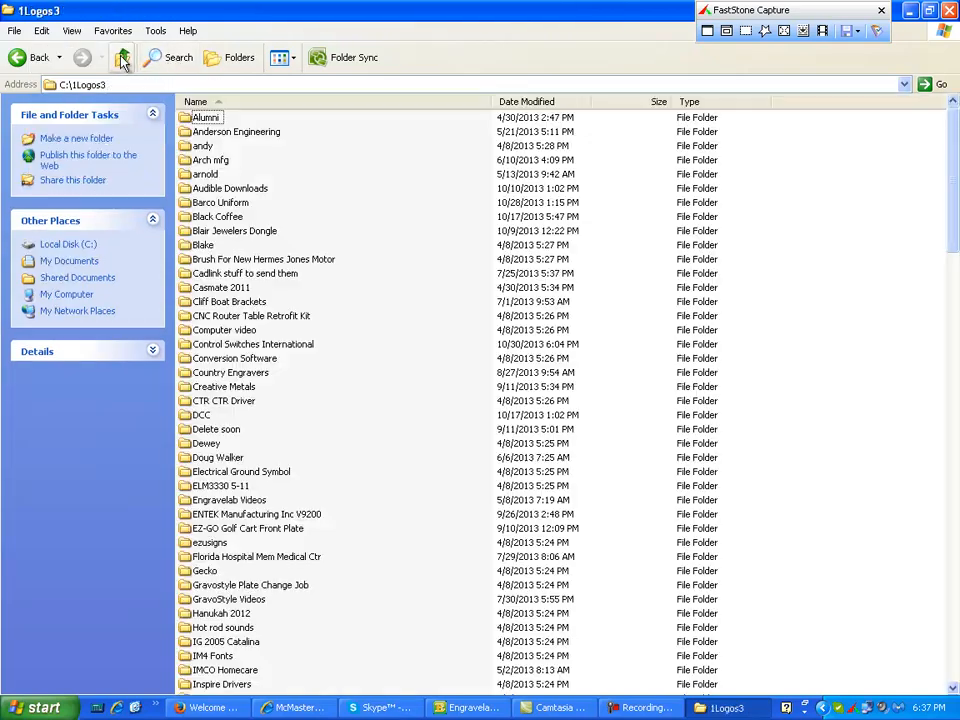
{"action": "left_click", "coordinate": [120, 58]}
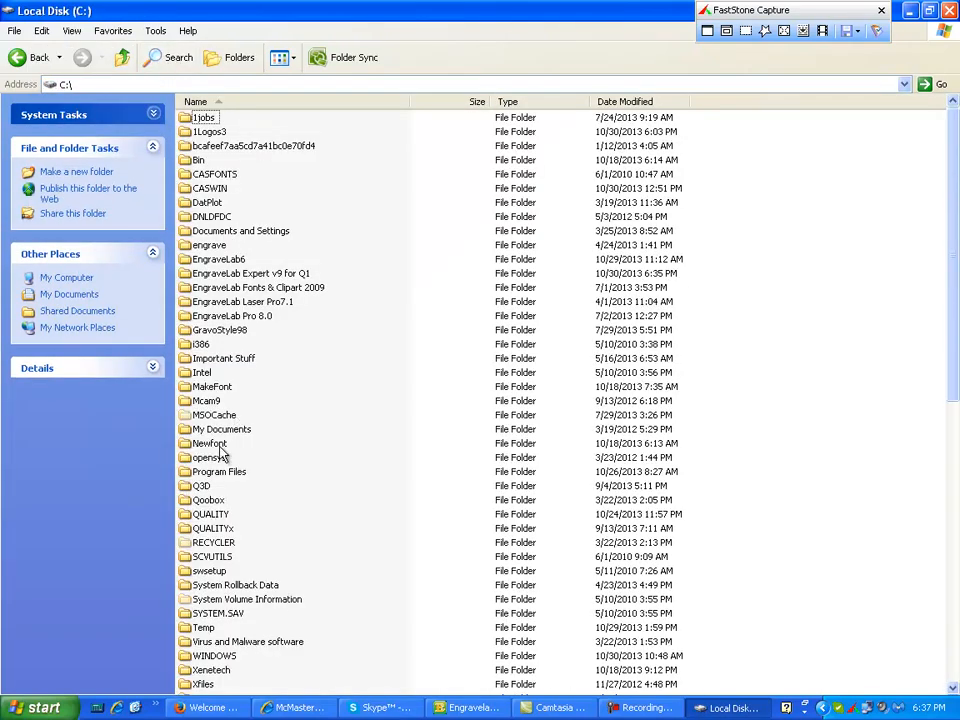
{"action": "double_click", "coordinate": [200, 458]}
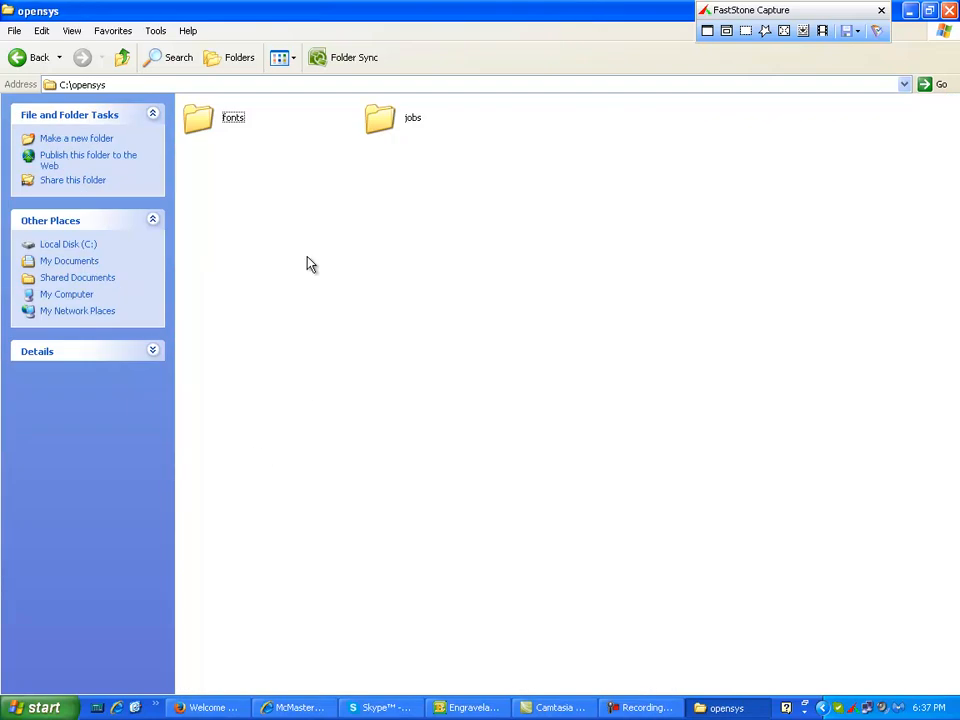
{"action": "double_click", "coordinate": [381, 120]}
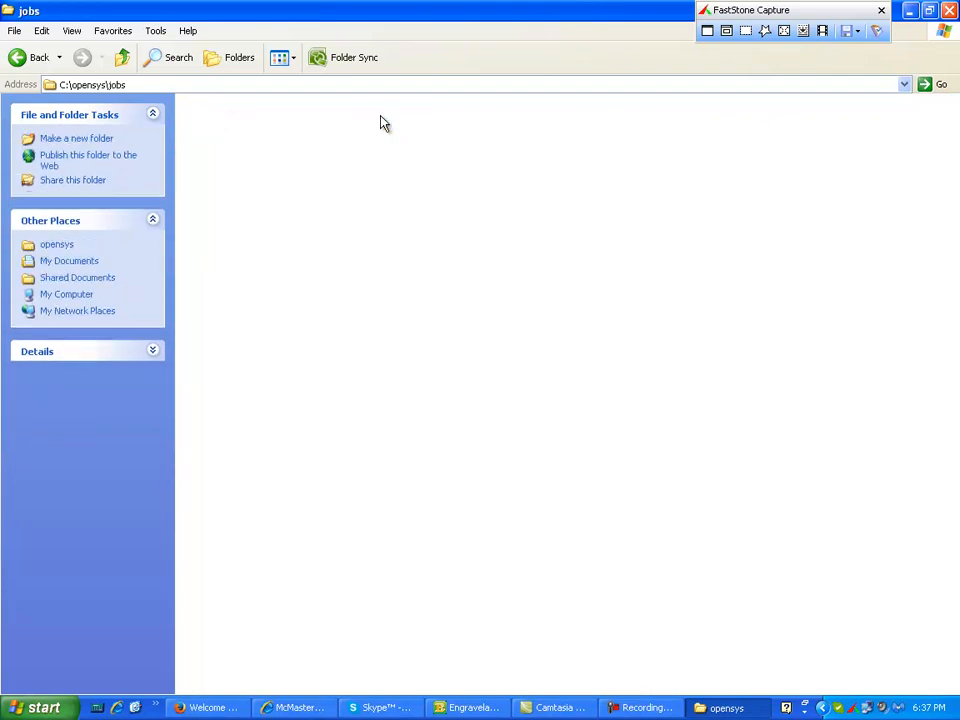
{"action": "left_click", "coordinate": [42, 31]}
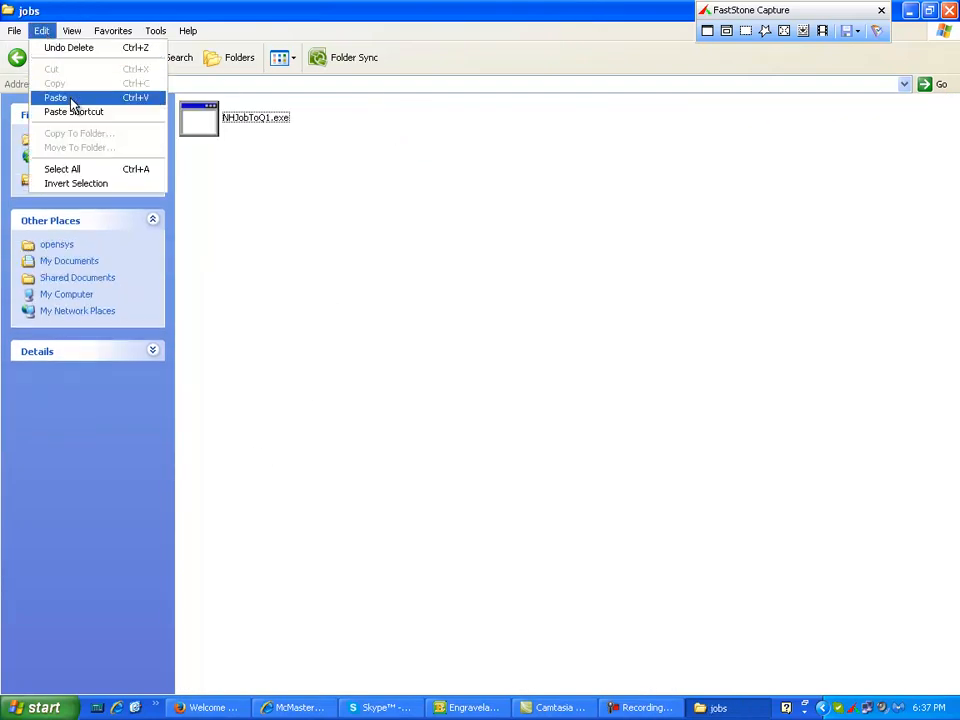
{"action": "left_click", "coordinate": [72, 96]}
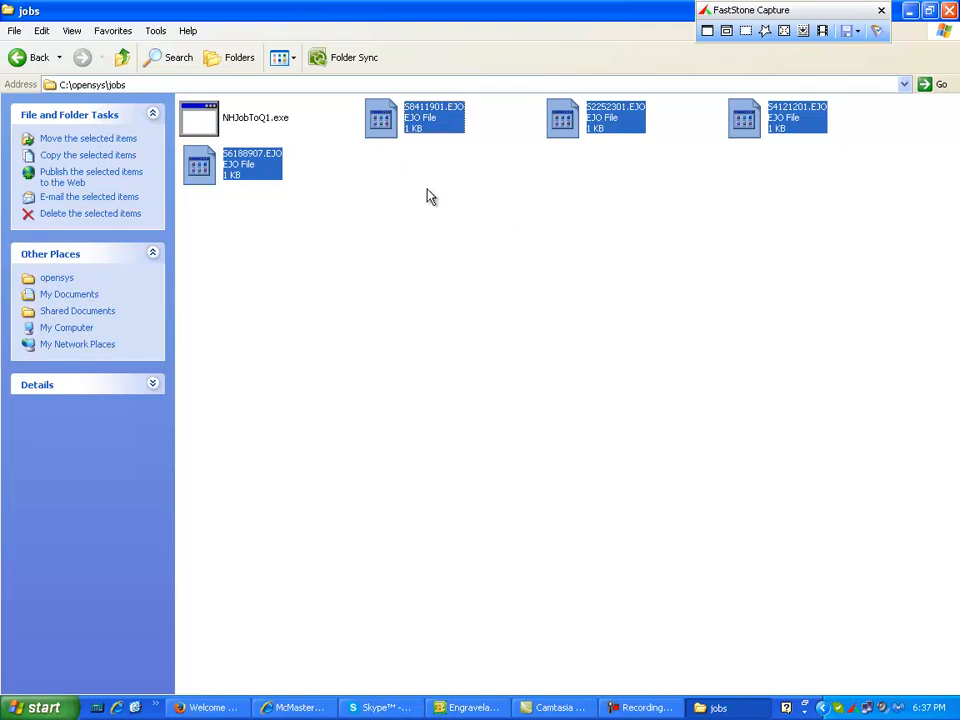
- Run NHJobToQ1.exe and accept the default file name * to convert all job files
{"action": "left_click", "coordinate": [250, 122]}
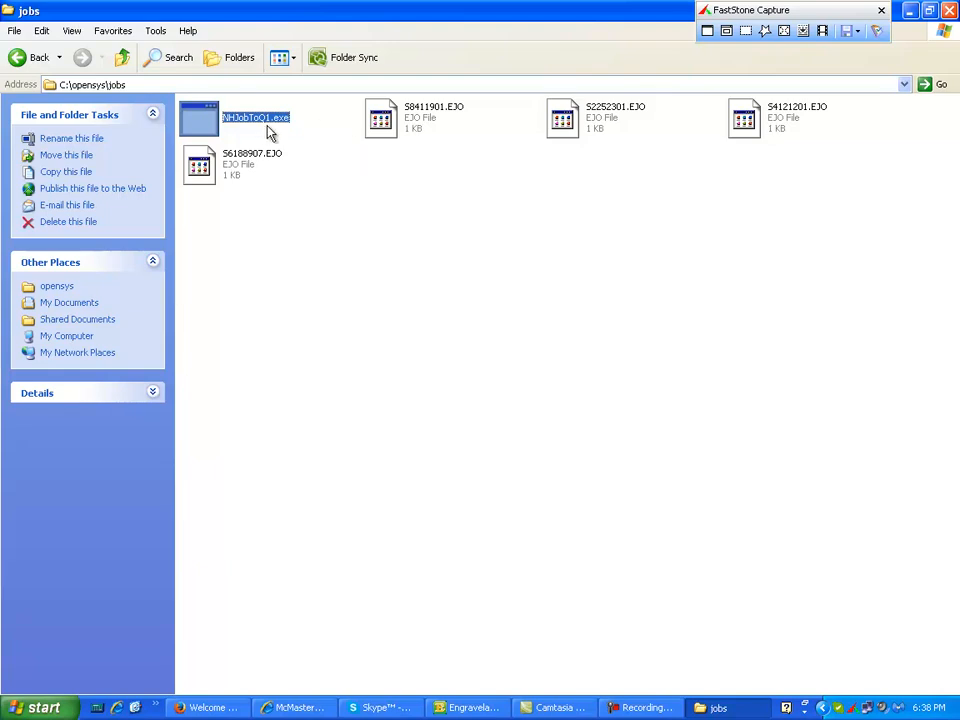
{"action": "double_click", "coordinate": [200, 118]}
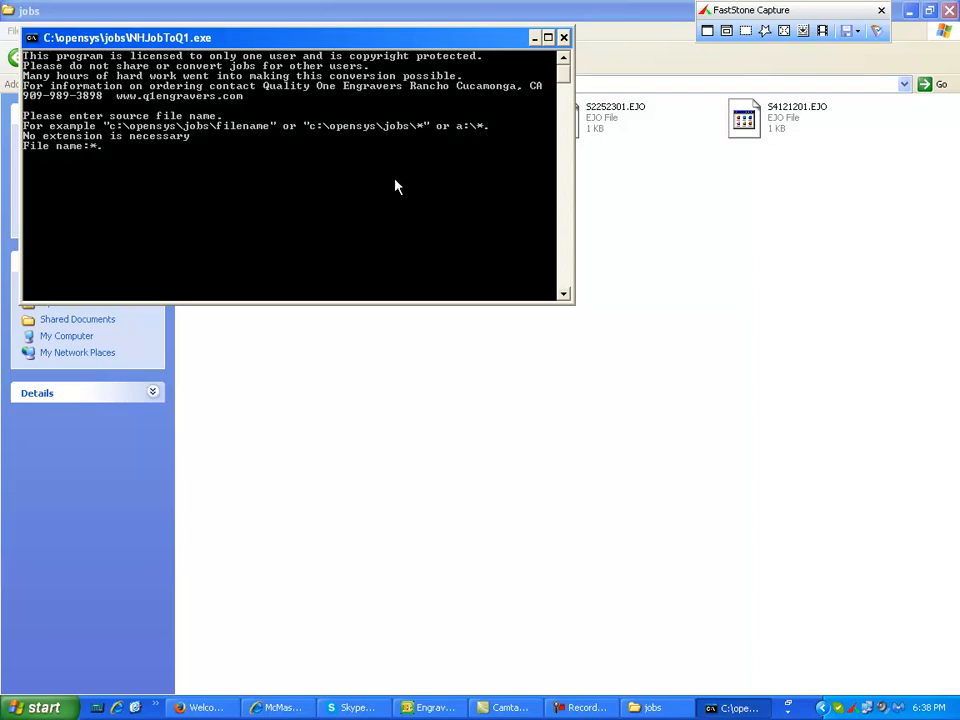
{"action": "key", "text": "Return"}
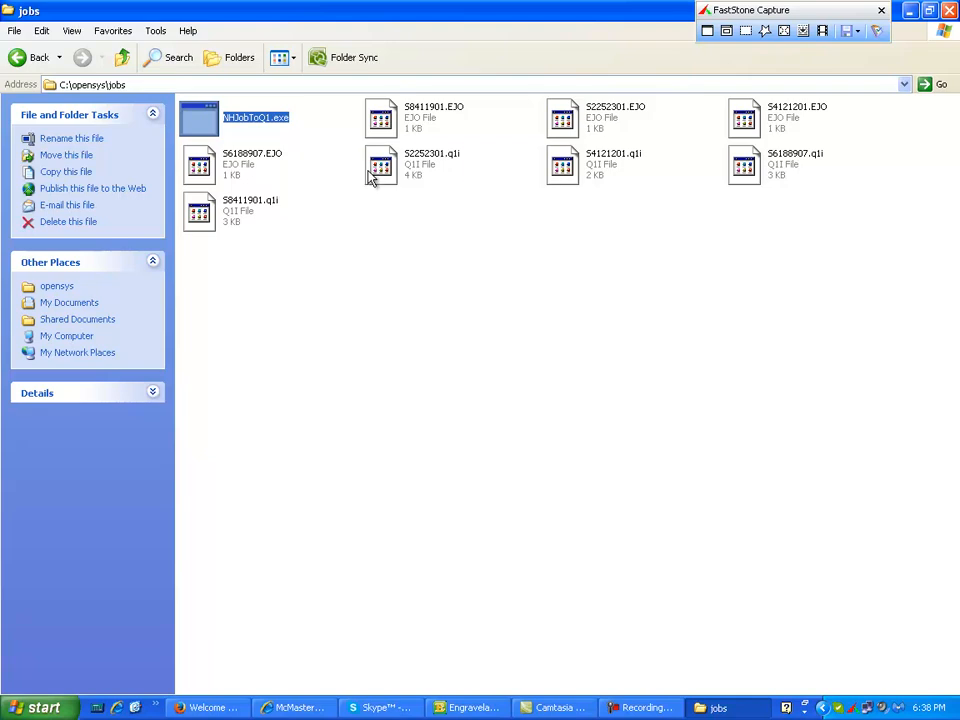
- Open the converted S2252301.q1i file with Notepad, choosing the program from the list
{"action": "left_click", "coordinate": [378, 172]}
{"action": "left_click", "coordinate": [212, 218]}
{"action": "left_click", "coordinate": [565, 167]}
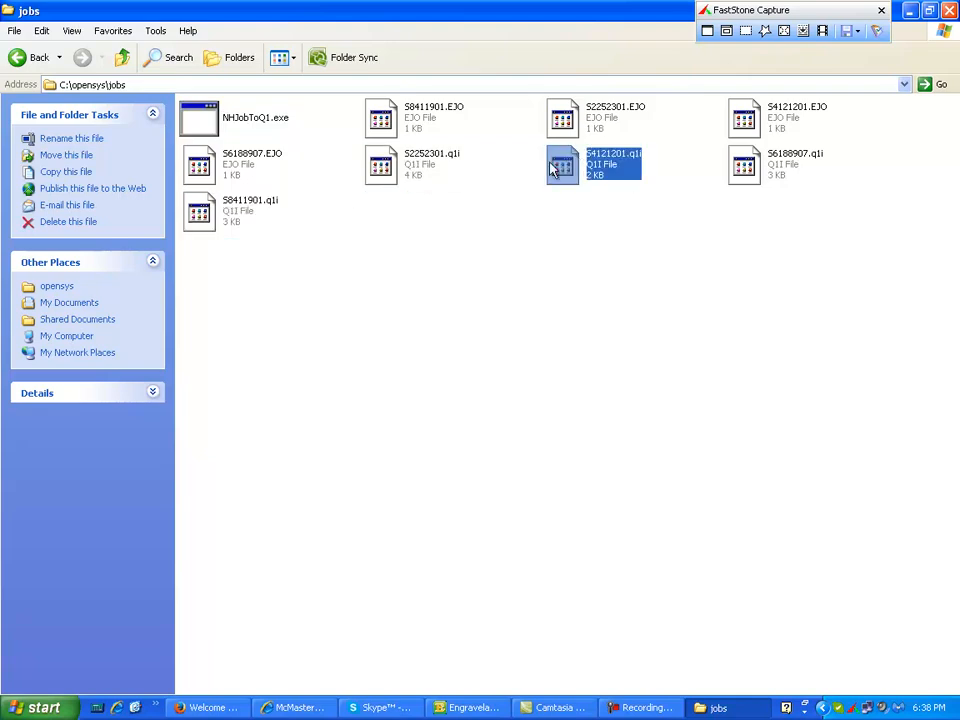
{"action": "left_click", "coordinate": [390, 167]}
{"action": "double_click", "coordinate": [390, 167]}
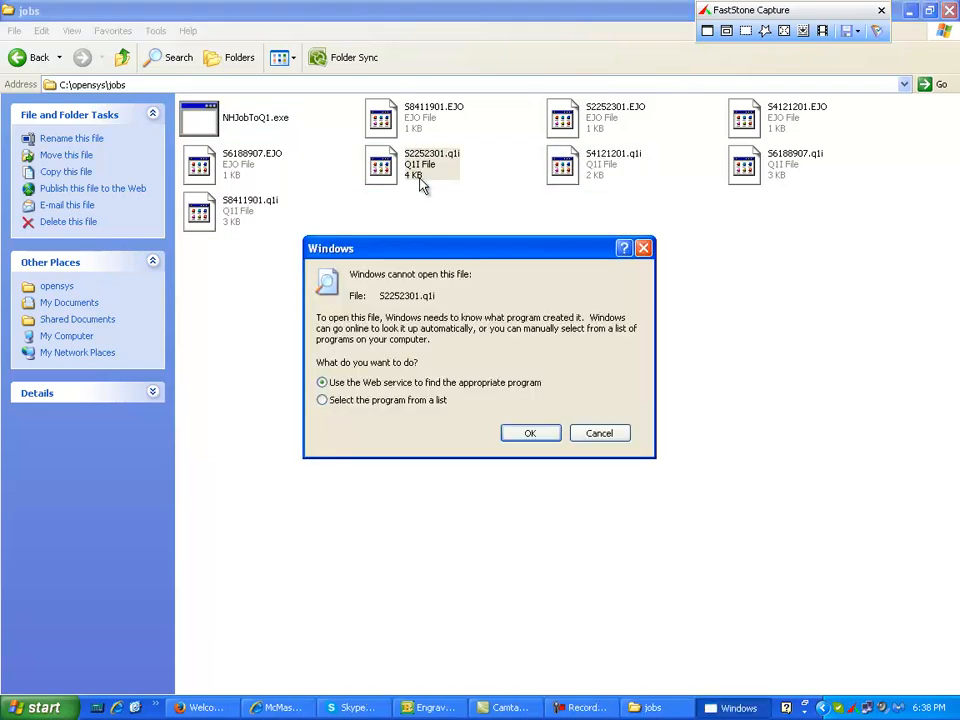
{"action": "left_click", "coordinate": [323, 400]}
{"action": "left_click", "coordinate": [531, 433]}
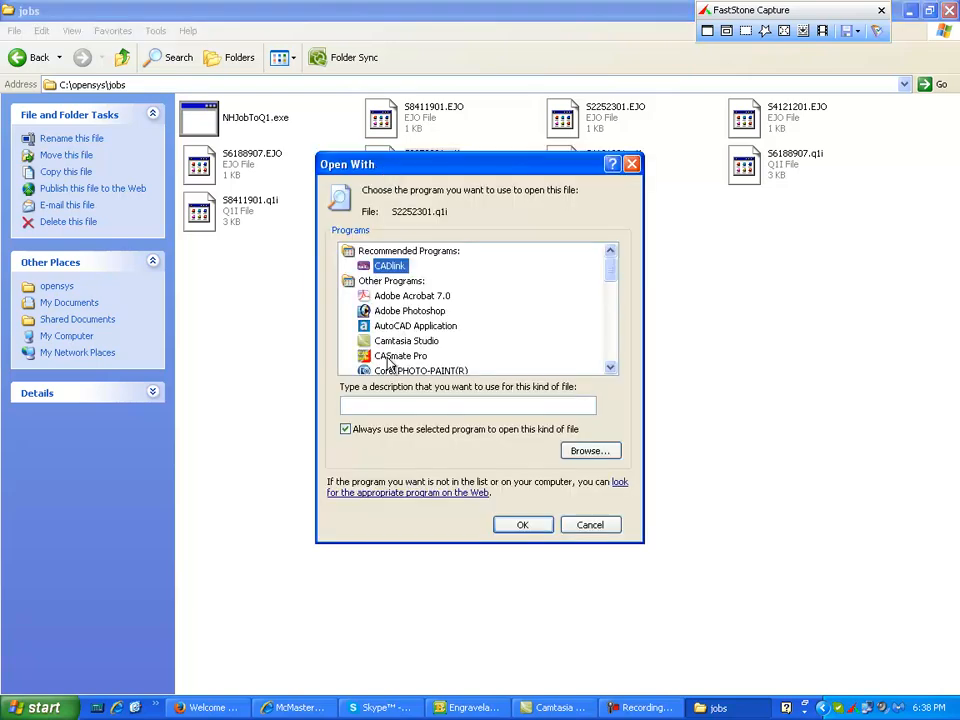
{"action": "left_click", "coordinate": [401, 326]}
{"action": "key", "text": "n"}
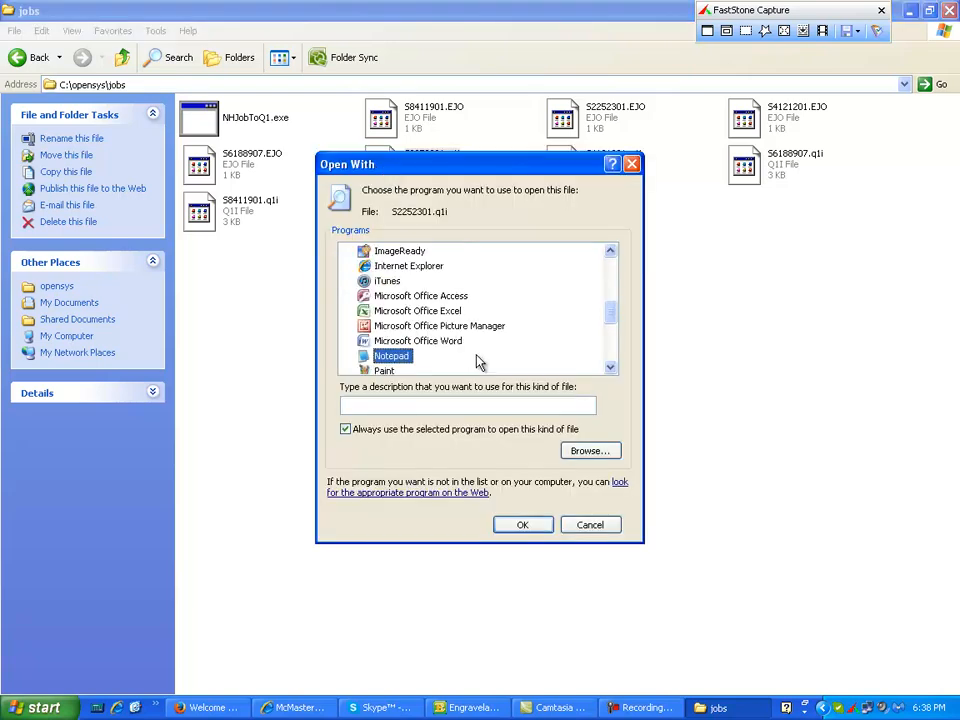
{"action": "double_click", "coordinate": [397, 363]}
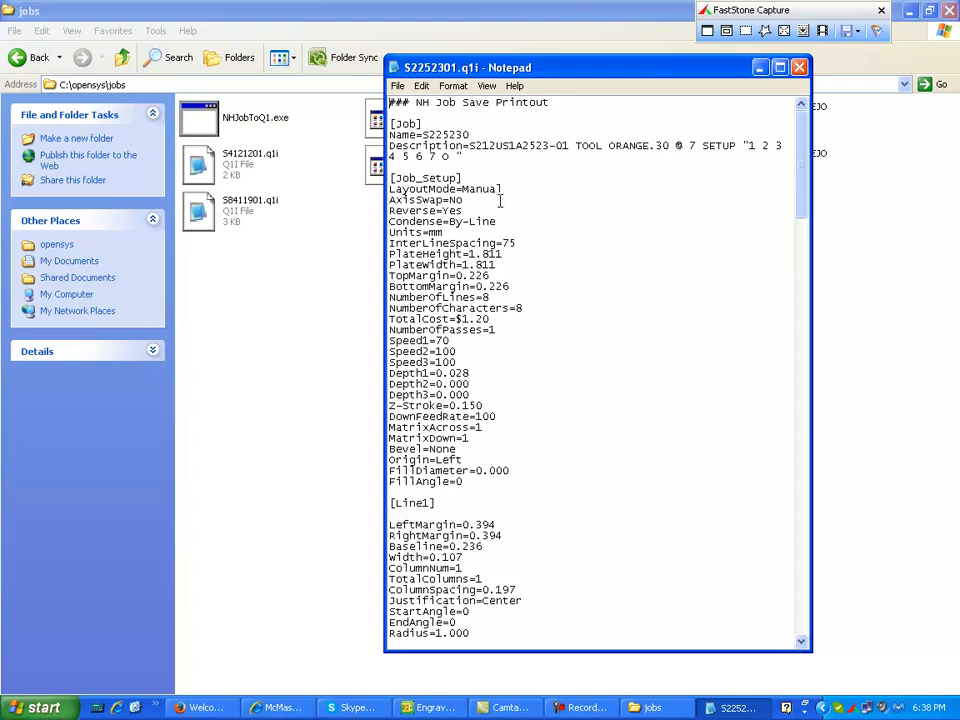
- Scroll through the S2252301.q1i job settings and line definitions, then close Notepad
{"action": "scroll", "coordinate": [500, 202], "scroll_direction": "down", "scroll_amount": 7}
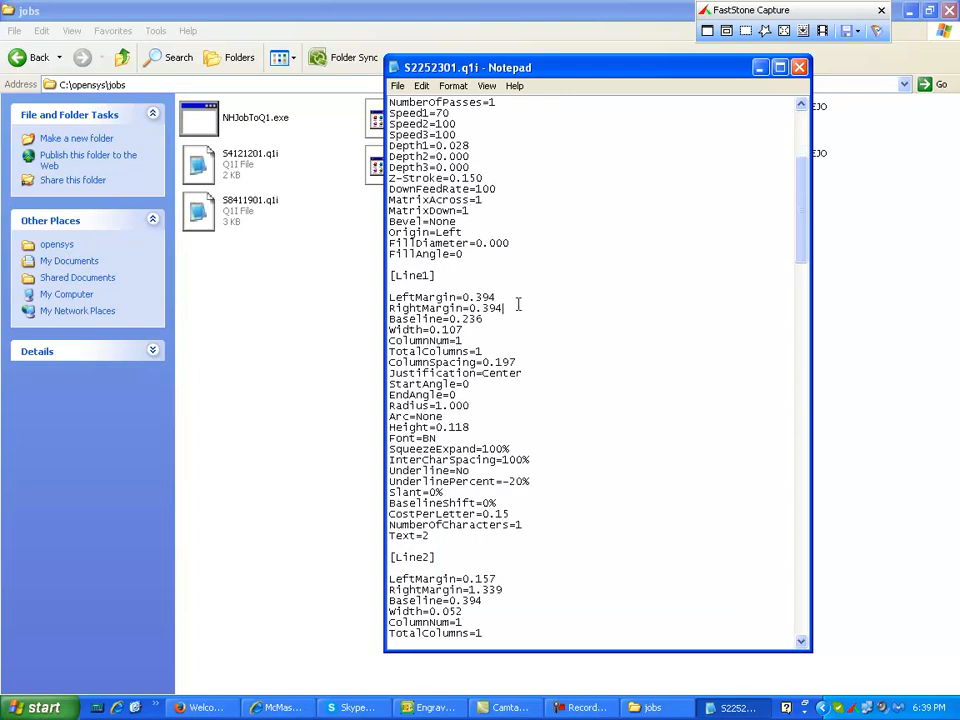
{"action": "scroll", "coordinate": [518, 300], "scroll_direction": "down", "scroll_amount": 3}
{"action": "scroll", "coordinate": [519, 291], "scroll_direction": "down", "scroll_amount": 3}
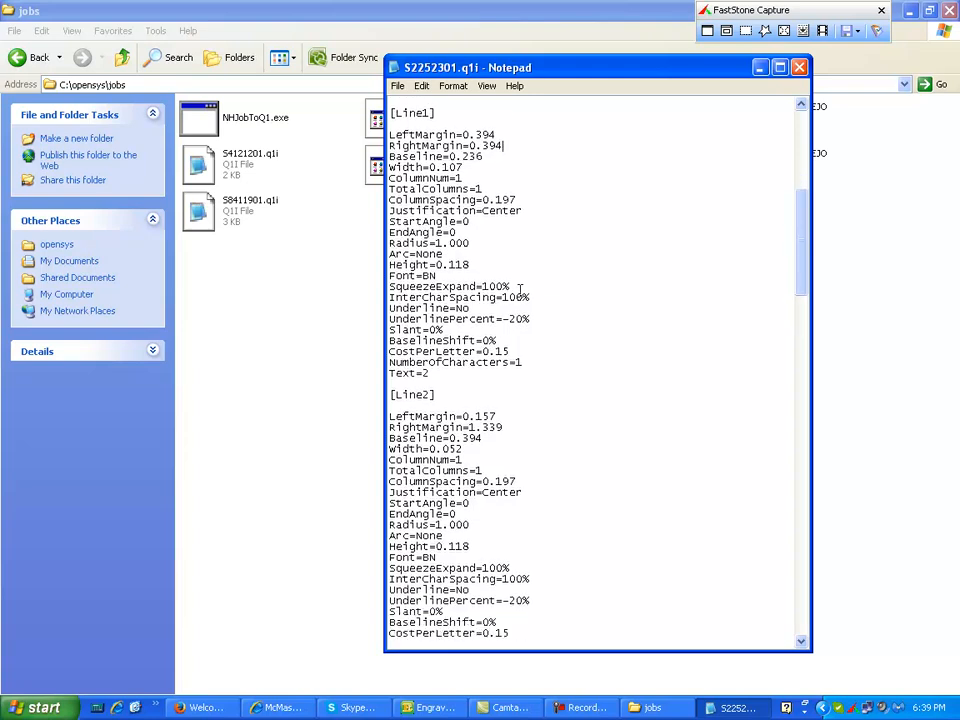
{"action": "scroll", "coordinate": [553, 286], "scroll_direction": "down", "scroll_amount": 1}
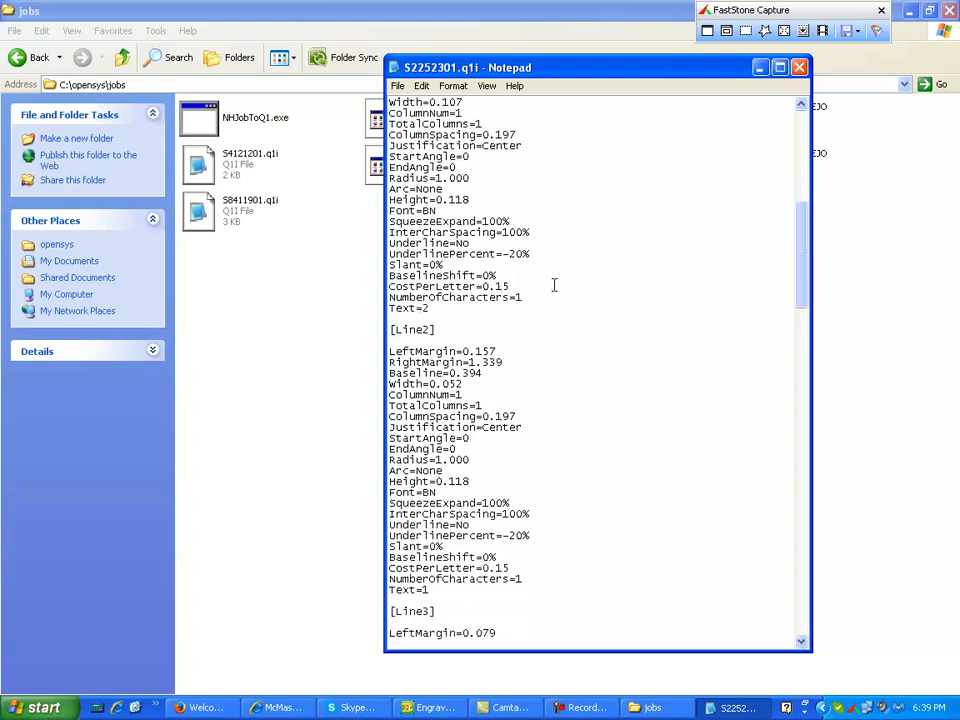
{"action": "scroll", "coordinate": [552, 285], "scroll_direction": "down", "scroll_amount": 6}
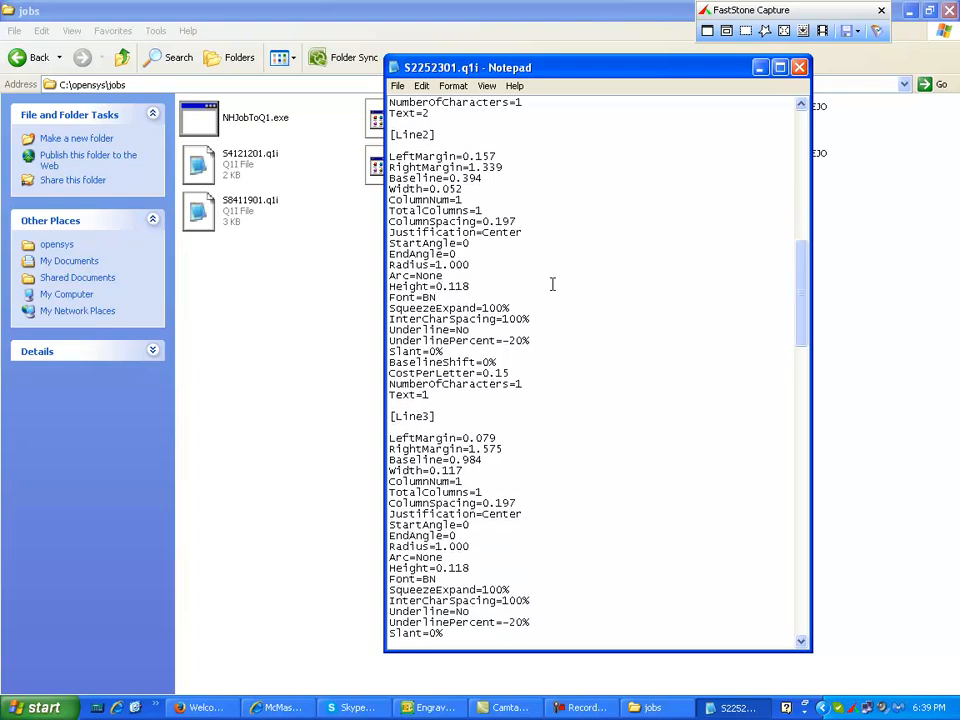
{"action": "scroll", "coordinate": [500, 392], "scroll_direction": "down", "scroll_amount": 6}
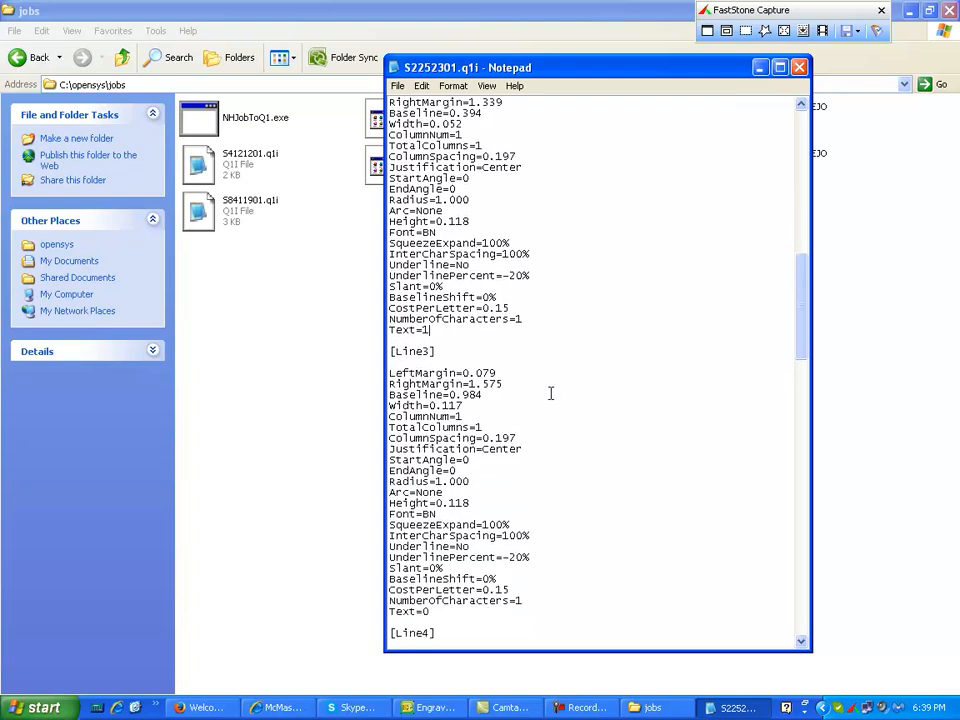
{"action": "left_click", "coordinate": [449, 483]}
{"action": "scroll", "coordinate": [561, 465], "scroll_direction": "down", "scroll_amount": 9}
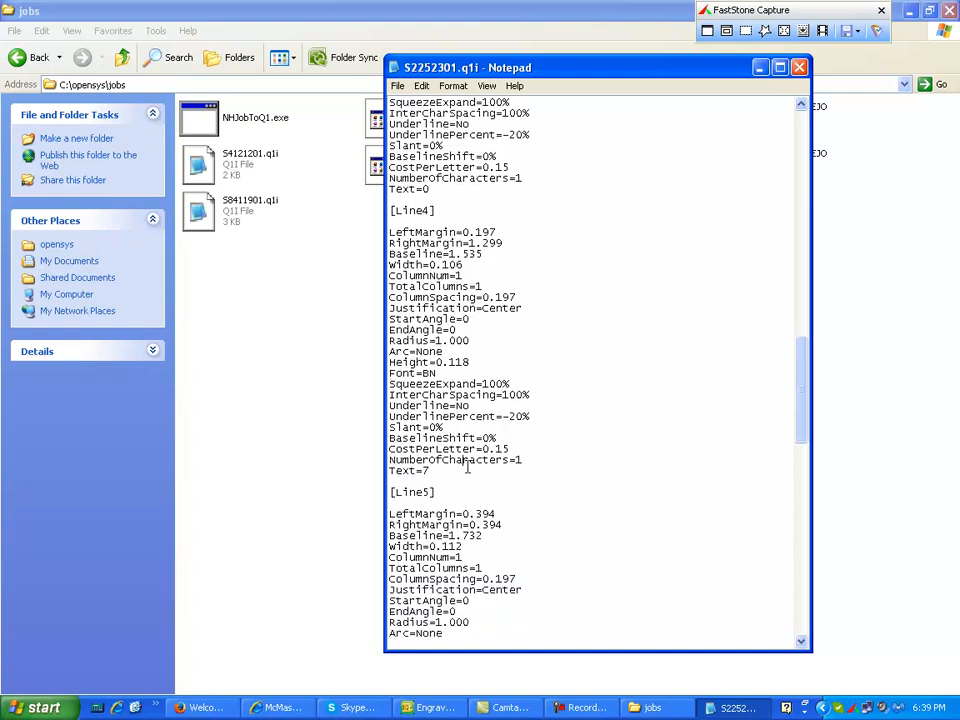
{"action": "scroll", "coordinate": [466, 467], "scroll_direction": "down", "scroll_amount": 20}
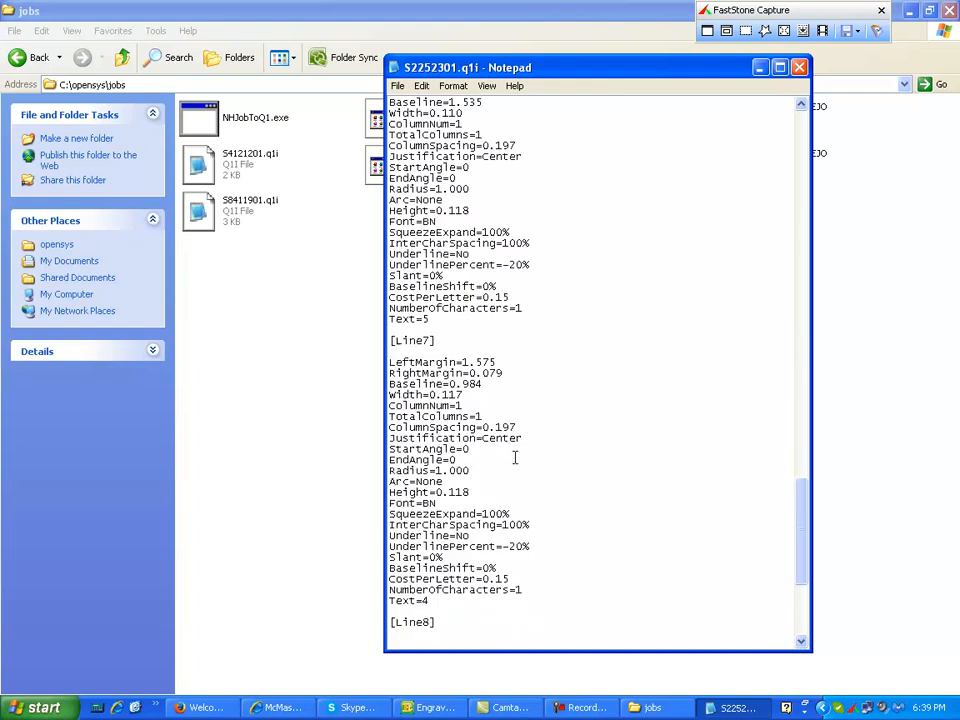
{"action": "scroll", "coordinate": [515, 457], "scroll_direction": "down", "scroll_amount": 8}
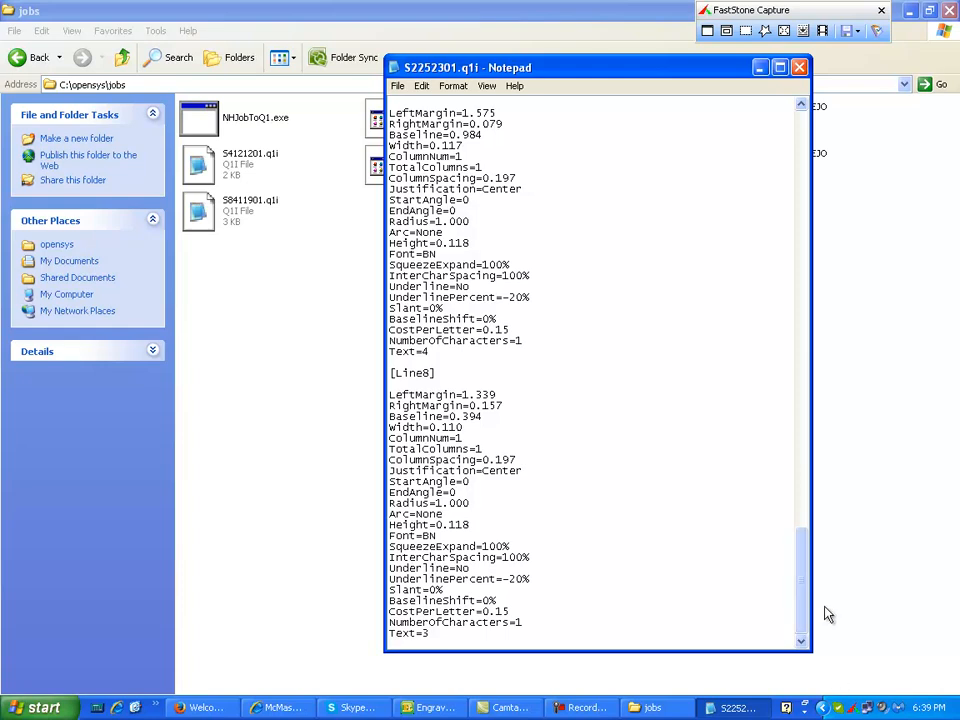
{"action": "left_click_drag", "start_coordinate": [807, 607], "coordinate": [793, 146]}
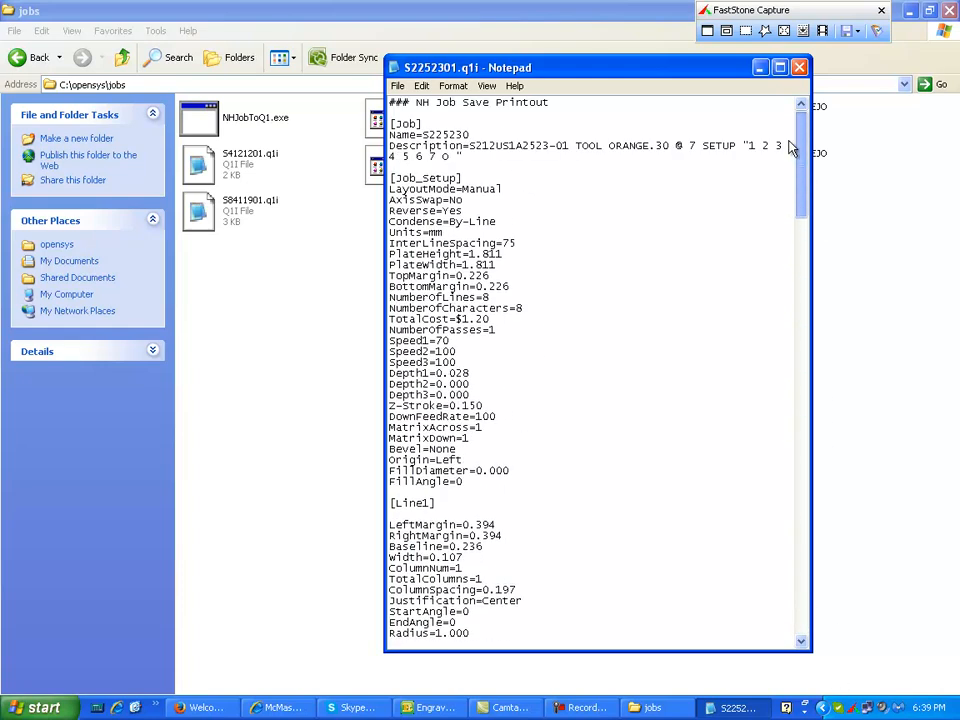
{"action": "left_click", "coordinate": [799, 67]}
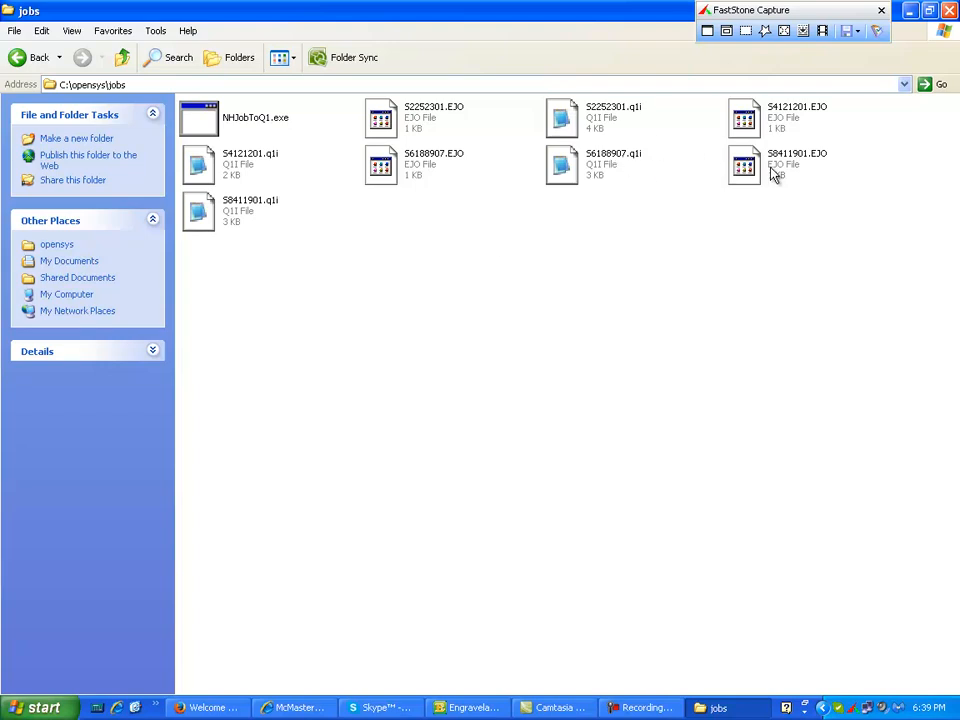
- Reopen S2252301.q1i to review its job setup values, then close it
{"action": "double_click", "coordinate": [597, 121]}
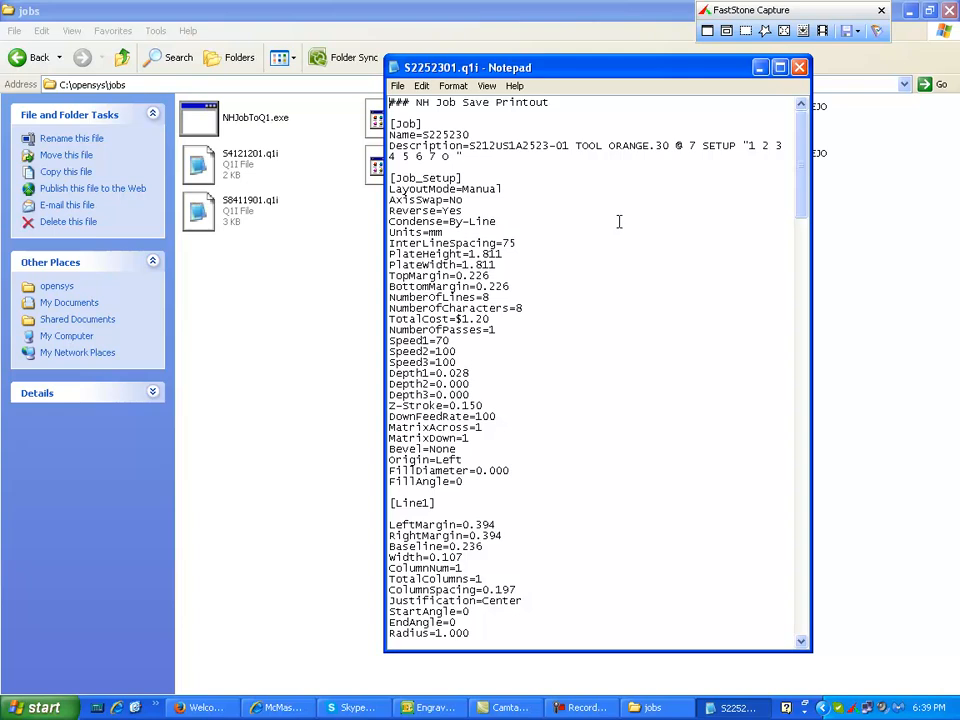
{"action": "scroll", "coordinate": [536, 195], "scroll_direction": "down", "scroll_amount": 6}
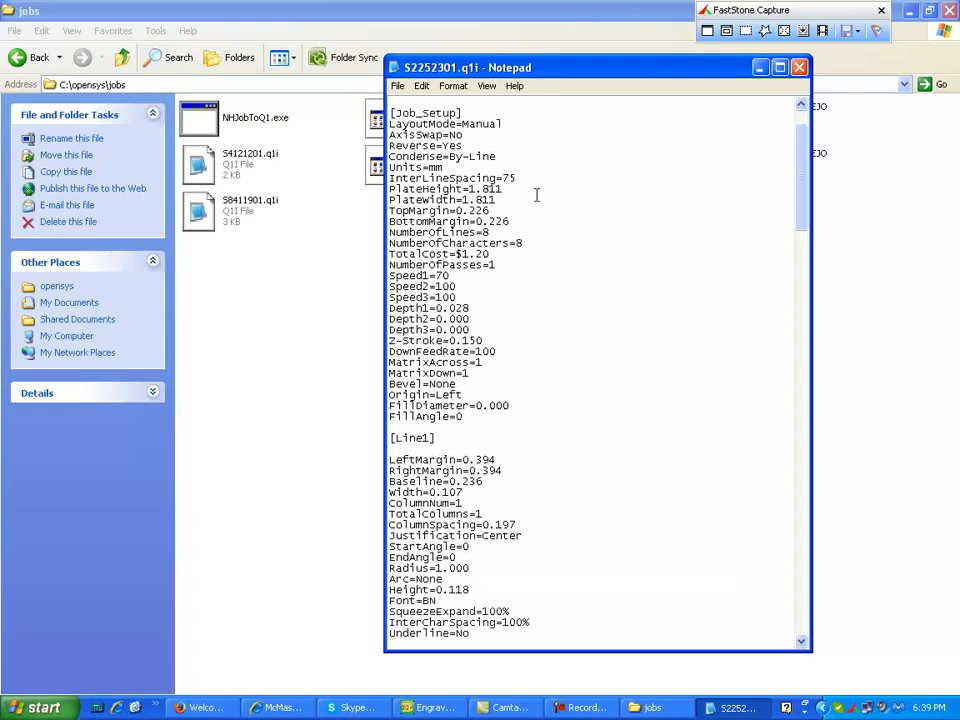
{"action": "left_click", "coordinate": [799, 67]}
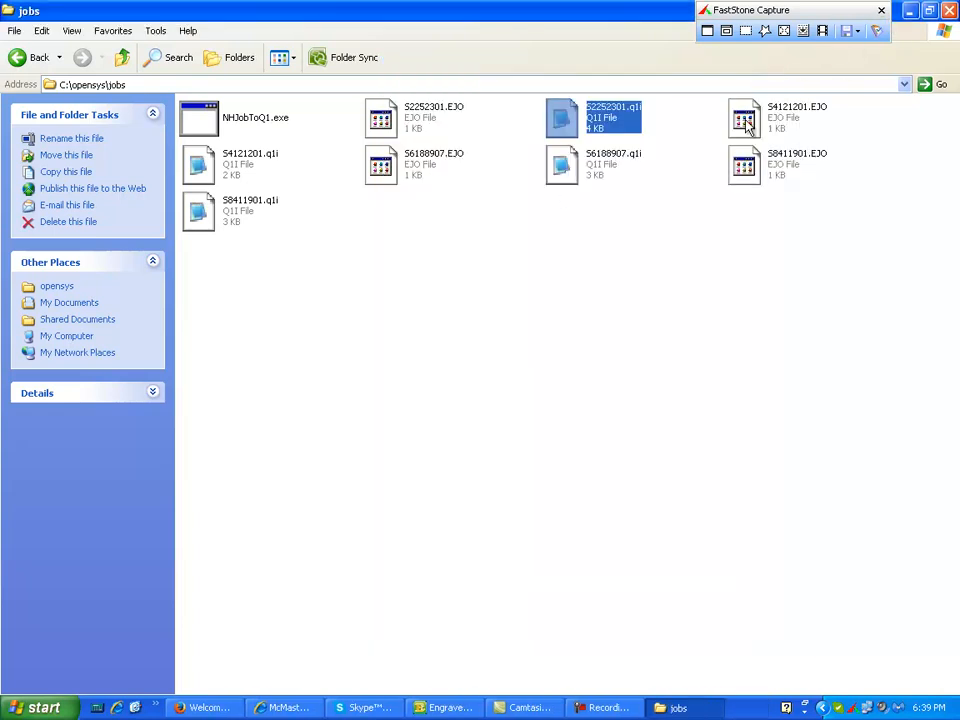
- Browse Local Disk (C:) and the 1Logos3 folder, returning to C:\opensys\jobs
{"action": "left_click", "coordinate": [910, 11]}
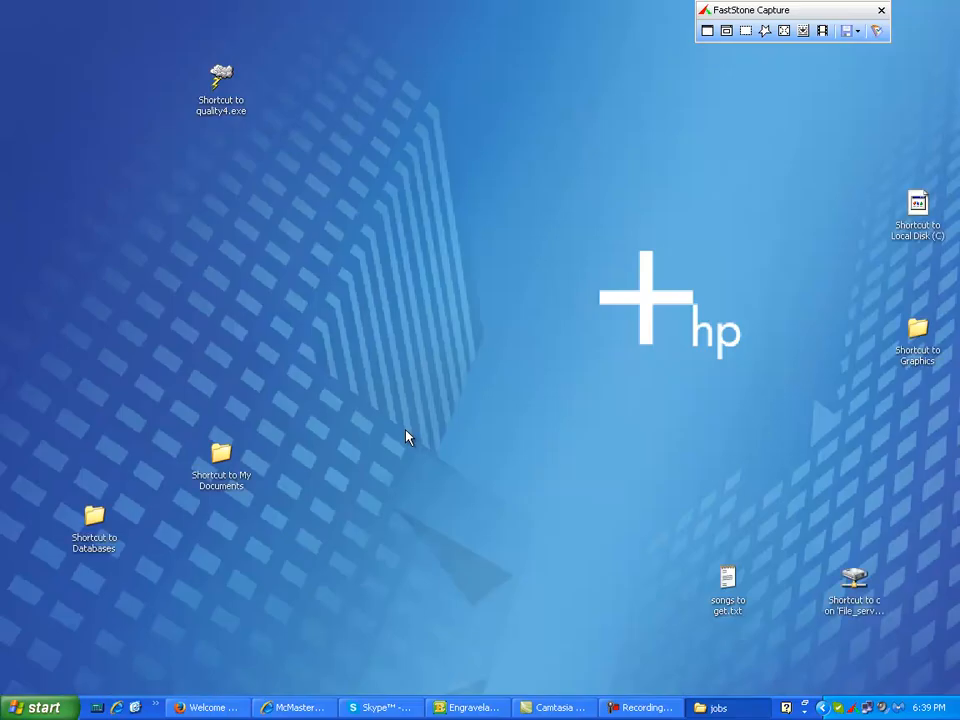
{"action": "double_click", "coordinate": [916, 210]}
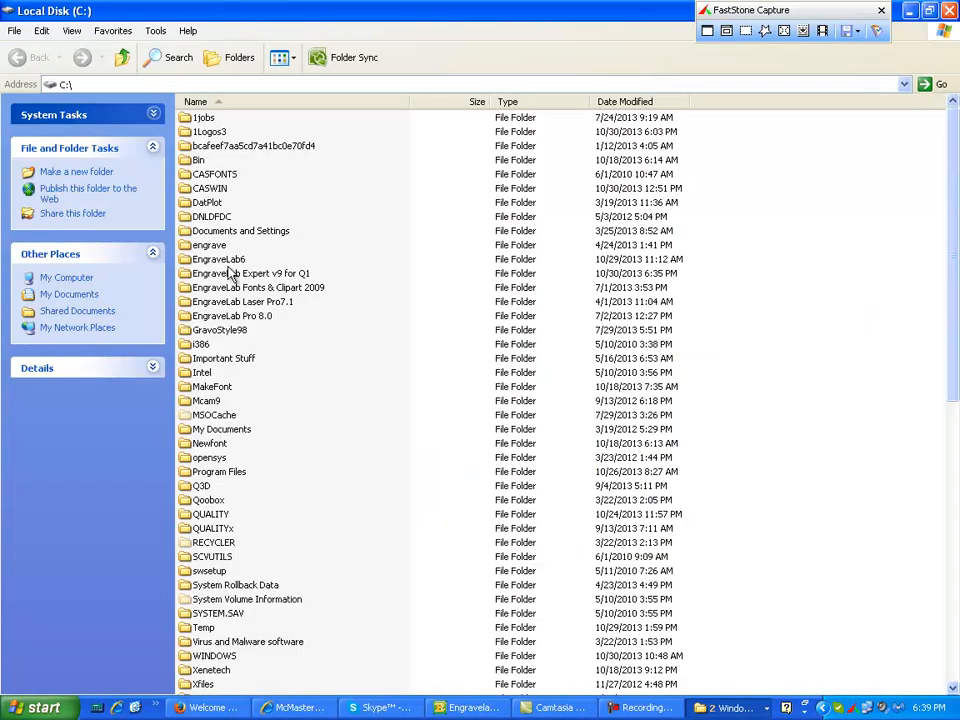
{"action": "double_click", "coordinate": [211, 133]}
{"action": "scroll", "coordinate": [242, 300], "scroll_direction": "down", "scroll_amount": 4}
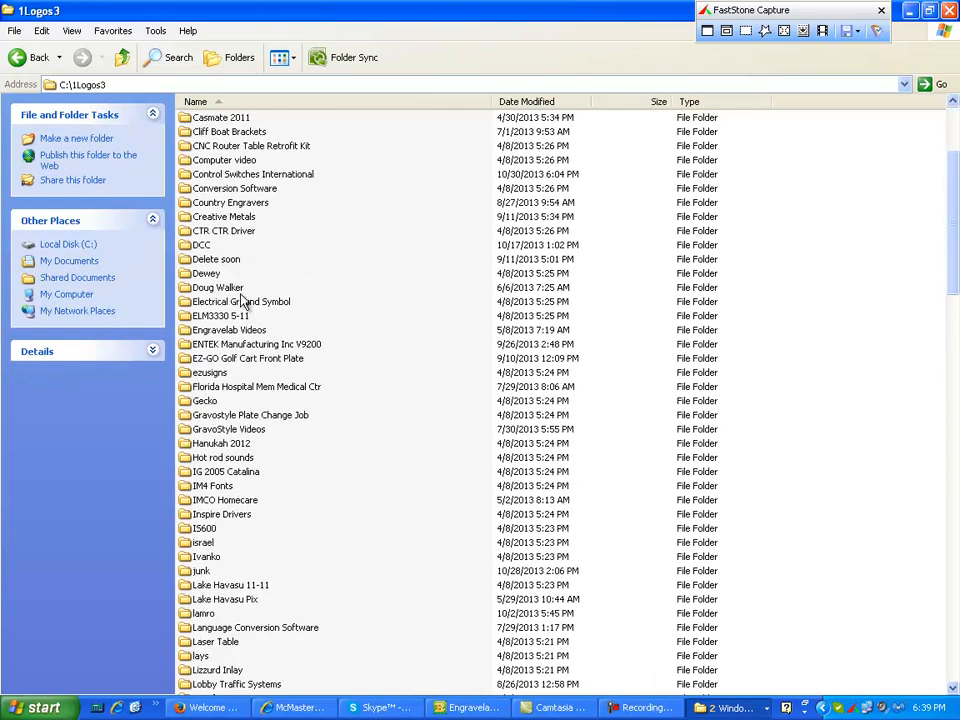
{"action": "scroll", "coordinate": [242, 298], "scroll_direction": "up", "scroll_amount": 3}
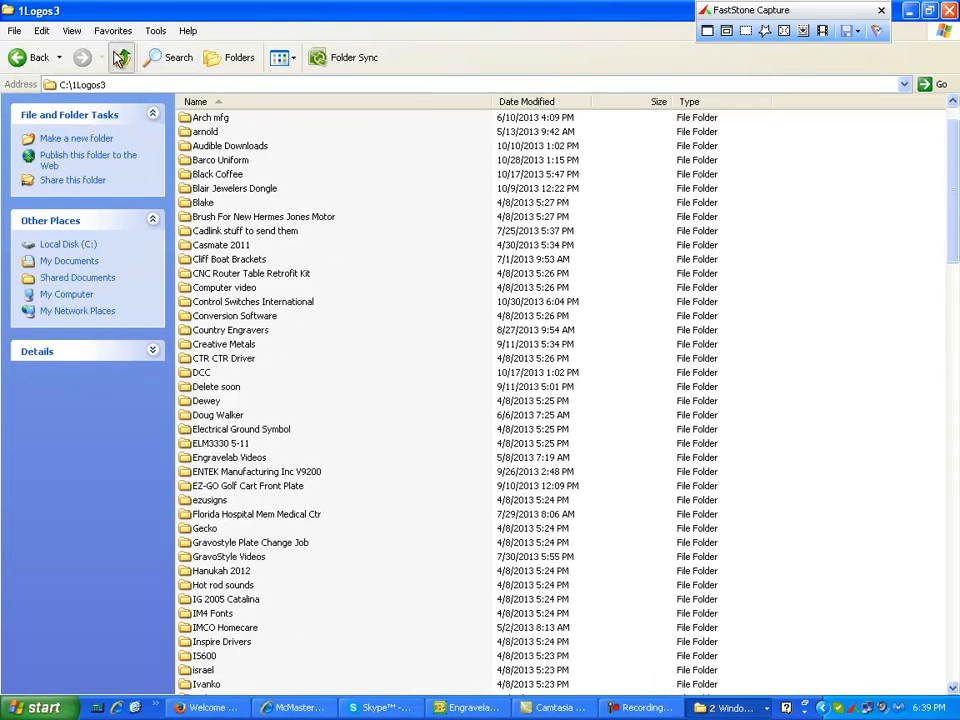
{"action": "left_click", "coordinate": [30, 57]}
{"action": "double_click", "coordinate": [213, 458]}
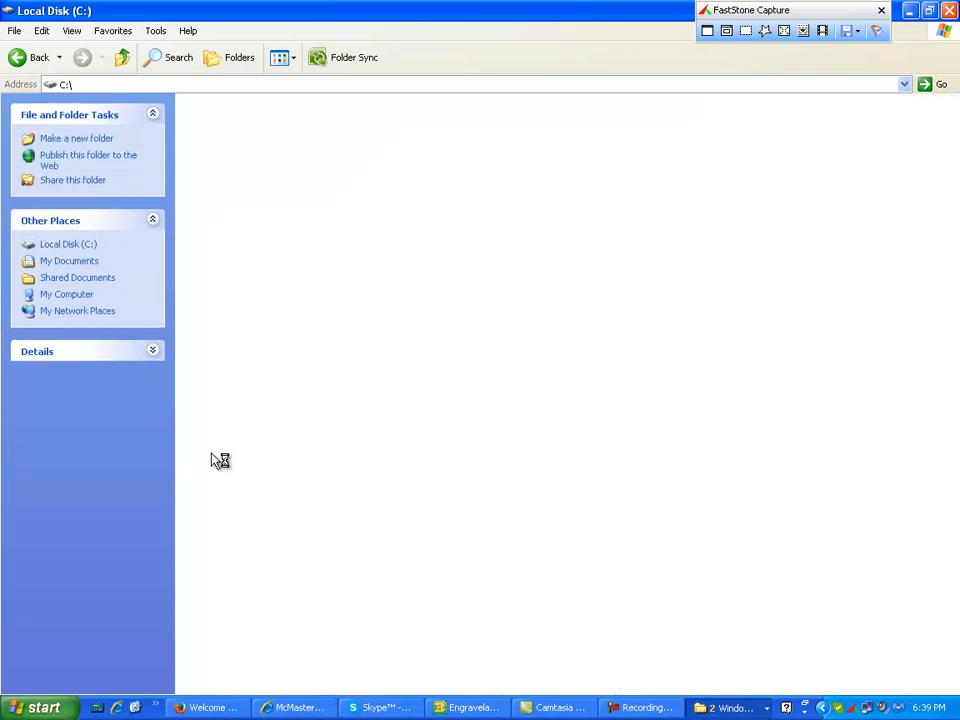
{"action": "double_click", "coordinate": [377, 119]}
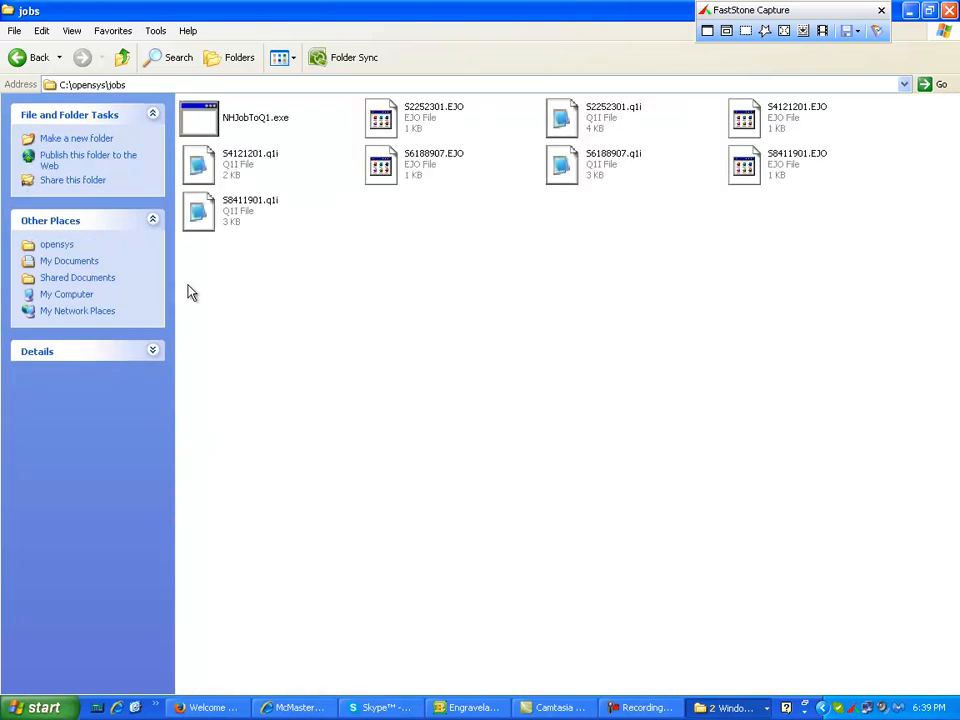
- Select all the EJO and q1i files in the jobs folder and cut them
{"action": "left_click", "coordinate": [258, 152]}
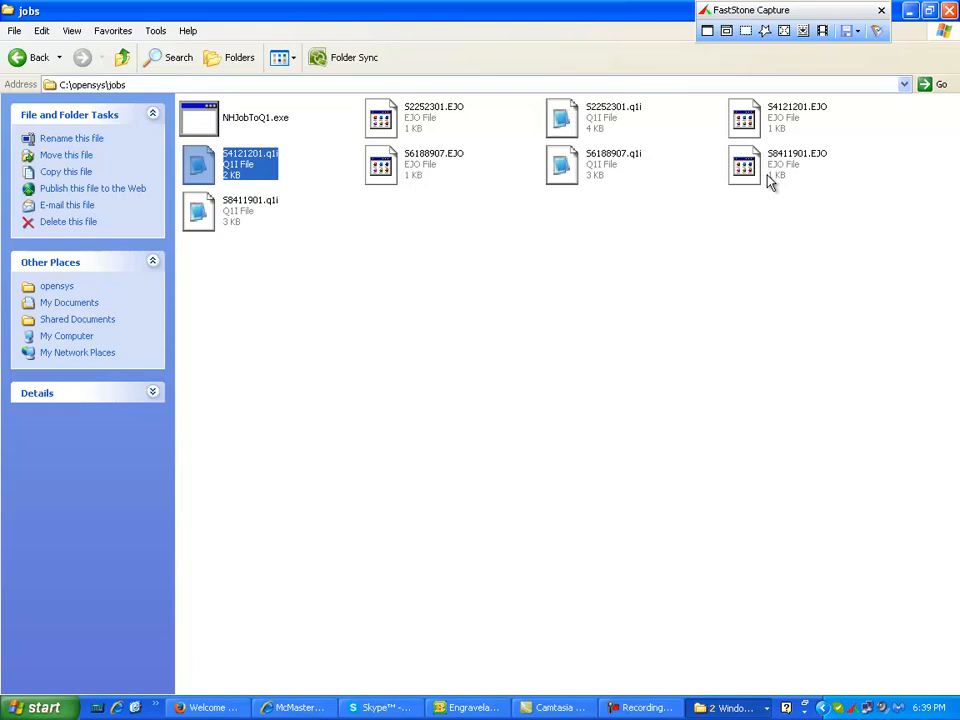
{"action": "left_click", "coordinate": [740, 167], "text": "shift"}
{"action": "left_click", "coordinate": [740, 120], "text": "ctrl"}
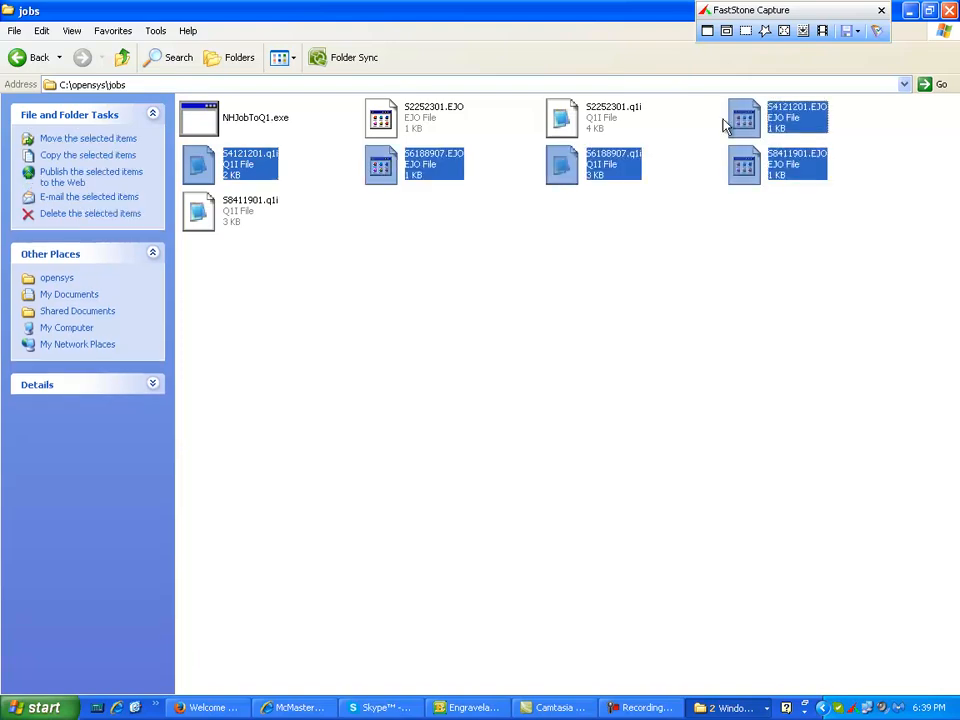
{"action": "left_click", "coordinate": [618, 121], "text": "ctrl"}
{"action": "left_click", "coordinate": [400, 121], "text": "ctrl"}
{"action": "left_click", "coordinate": [208, 218], "text": "ctrl"}
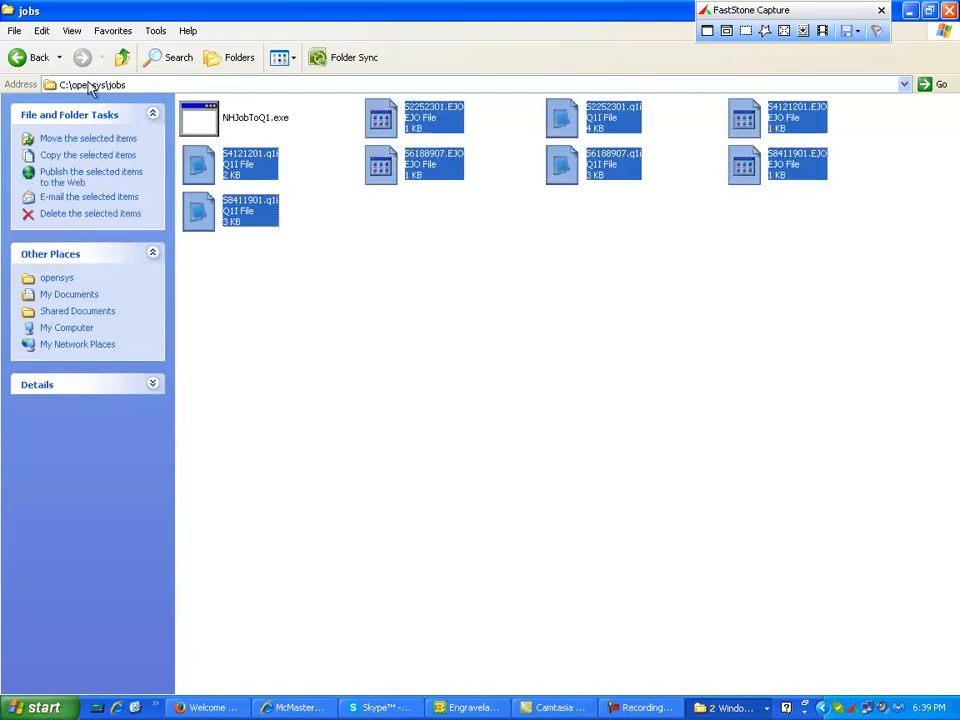
{"action": "left_click", "coordinate": [41, 31]}
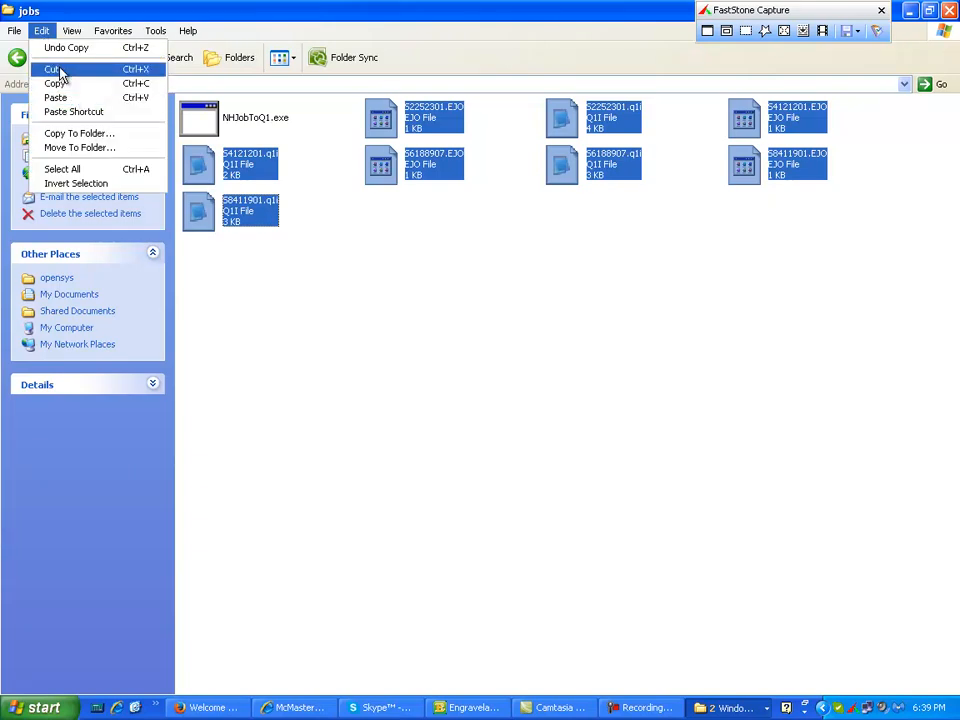
{"action": "left_click", "coordinate": [60, 70]}
- Paste the files into C:\1Logos3\Control Switches International, replacing the existing files with Yes to All
{"action": "left_click", "coordinate": [122, 58]}
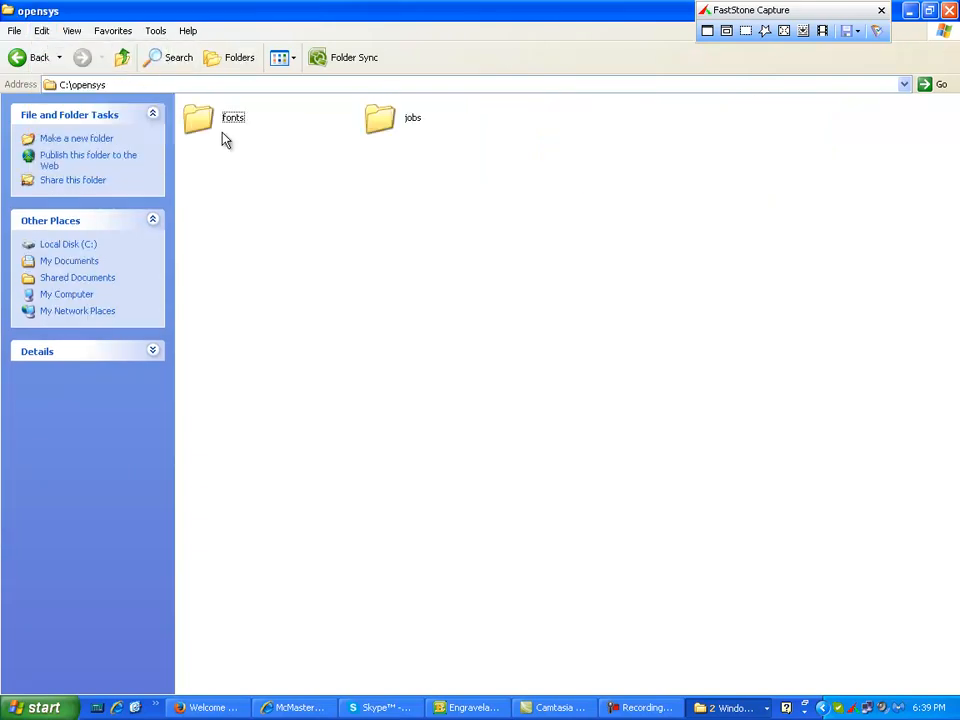
{"action": "left_click", "coordinate": [122, 58]}
{"action": "double_click", "coordinate": [205, 126]}
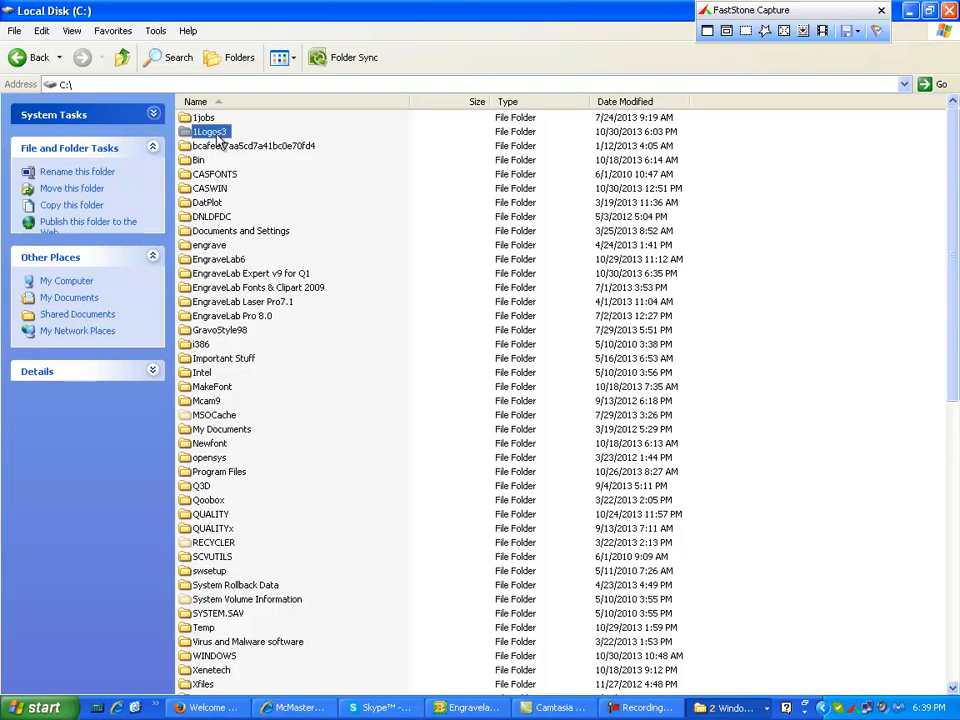
{"action": "double_click", "coordinate": [250, 344]}
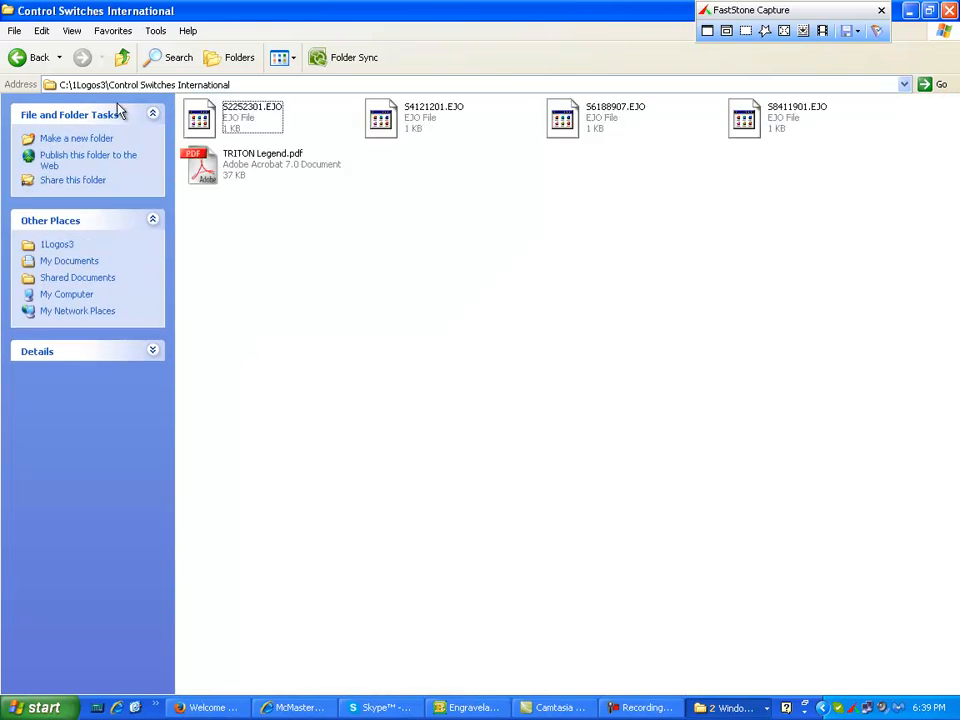
{"action": "left_click", "coordinate": [42, 31]}
{"action": "left_click", "coordinate": [82, 96]}
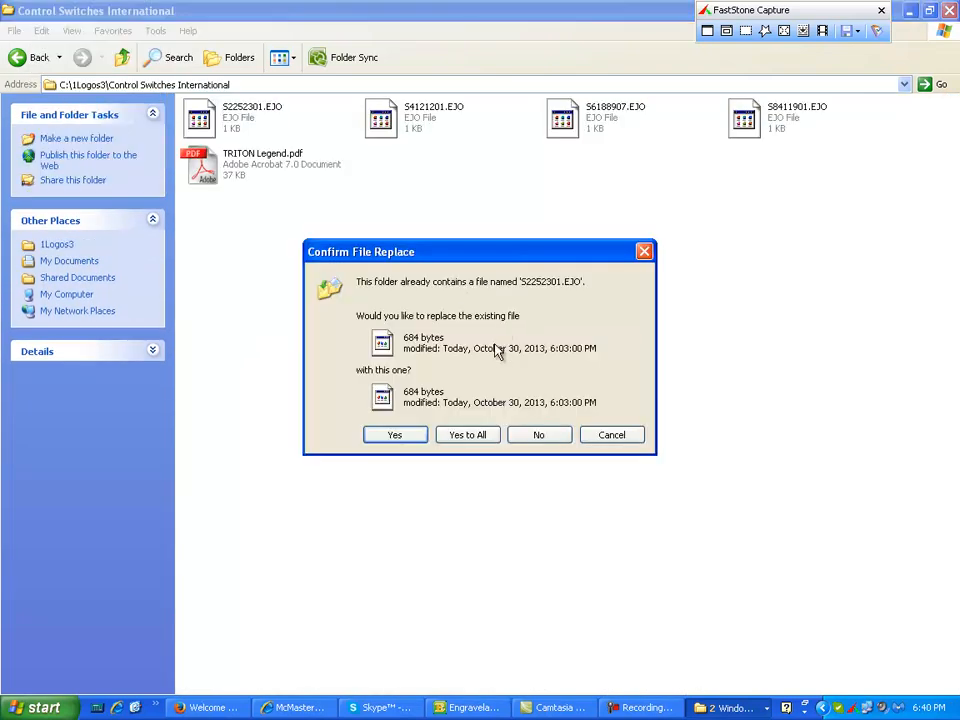
{"action": "left_click", "coordinate": [467, 435]}
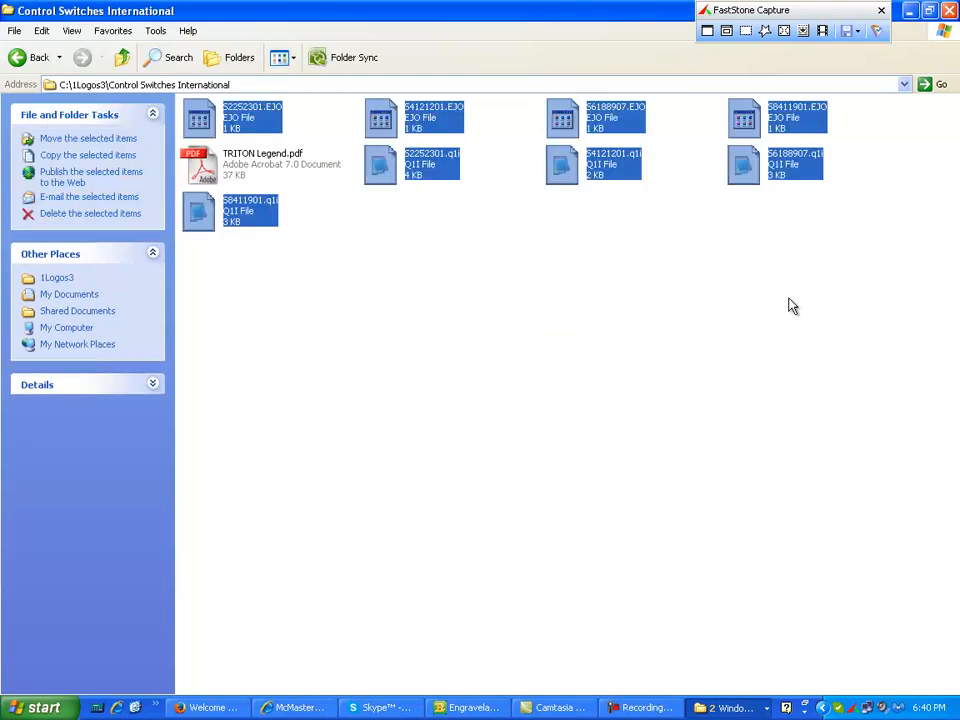
- Close the folder, switch to Engravelab Expert and start importing from C:\1Logos3\Control Switches International
{"action": "left_click", "coordinate": [949, 10]}
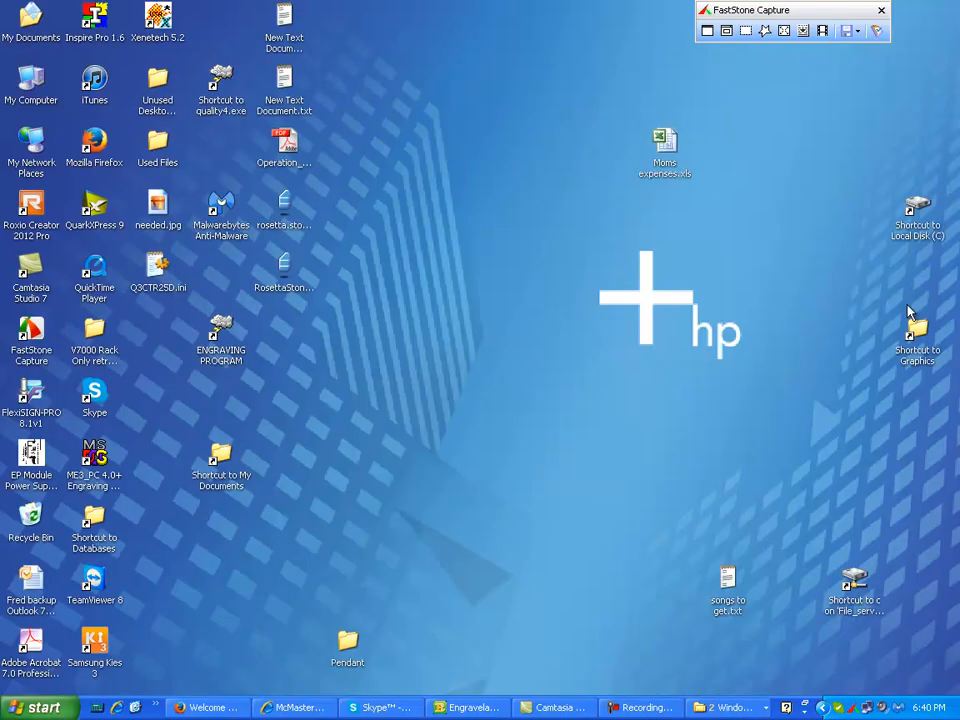
{"action": "left_click", "coordinate": [480, 707]}
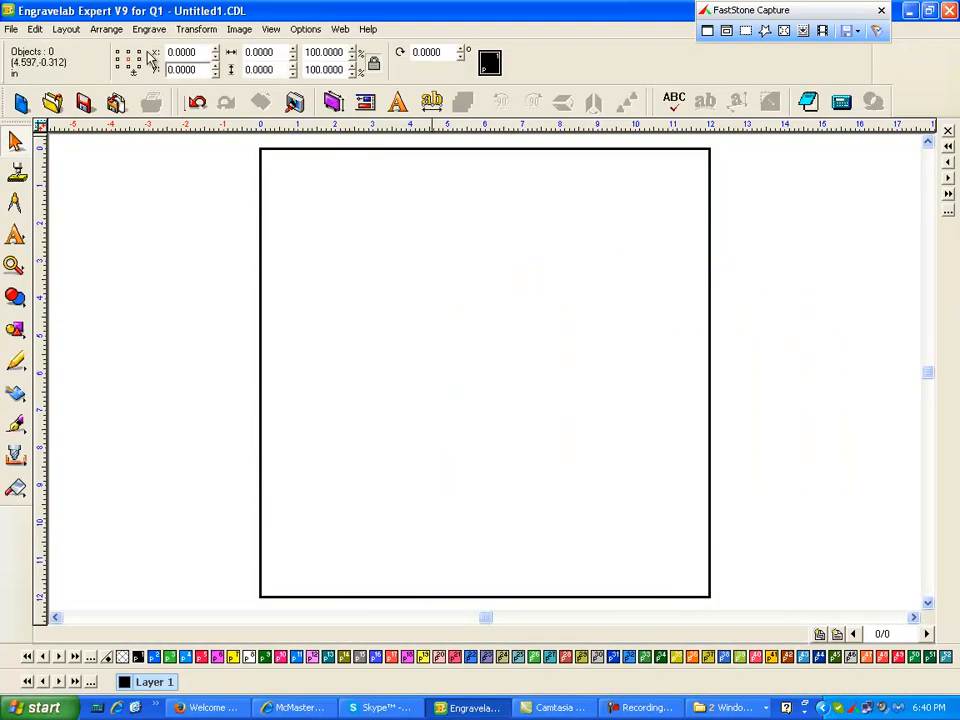
{"action": "left_click", "coordinate": [11, 29]}
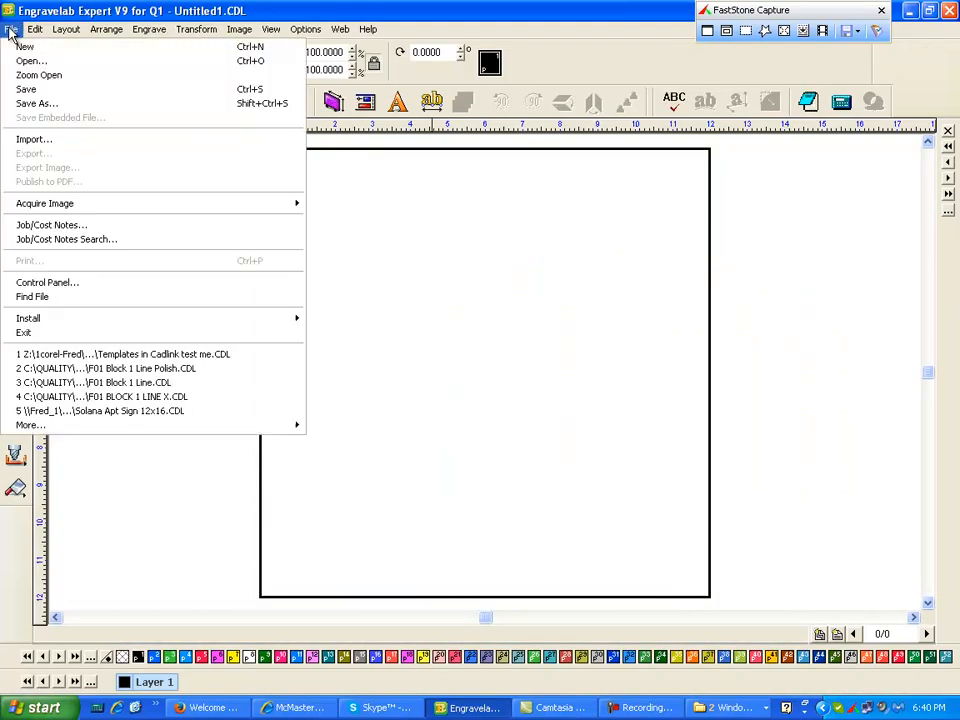
{"action": "left_click", "coordinate": [64, 143]}
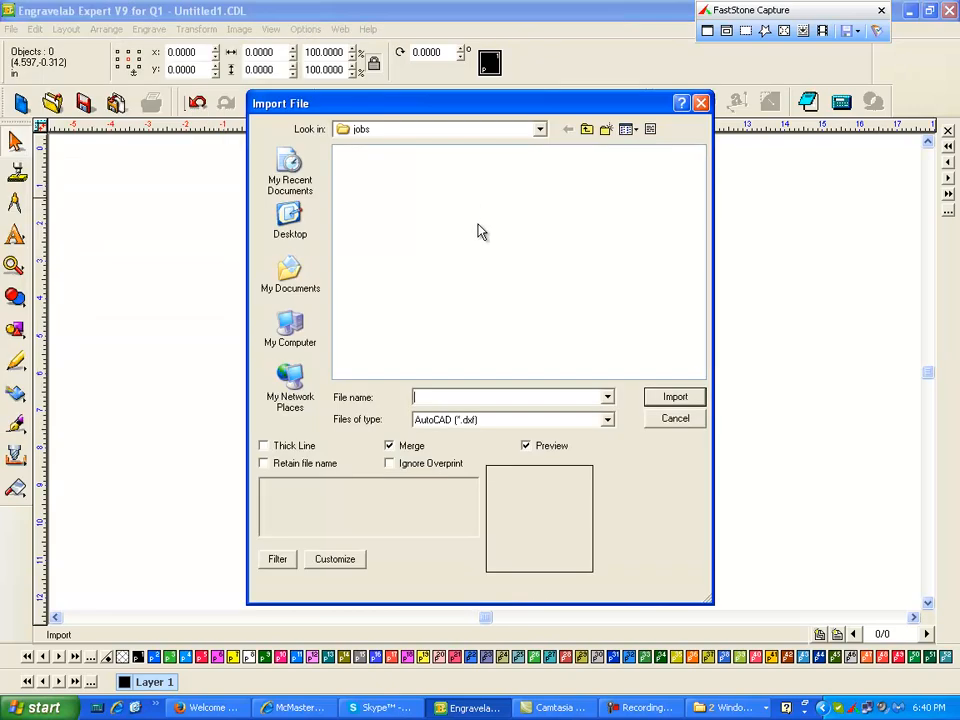
{"action": "left_click", "coordinate": [541, 131]}
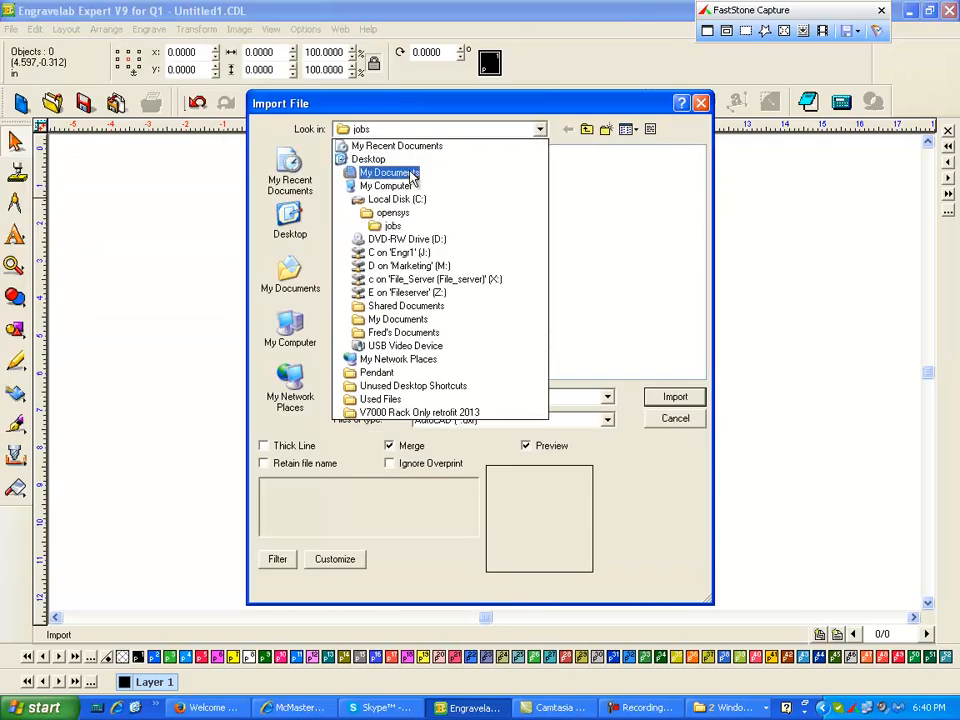
{"action": "left_click", "coordinate": [395, 199]}
{"action": "double_click", "coordinate": [310, 169]}
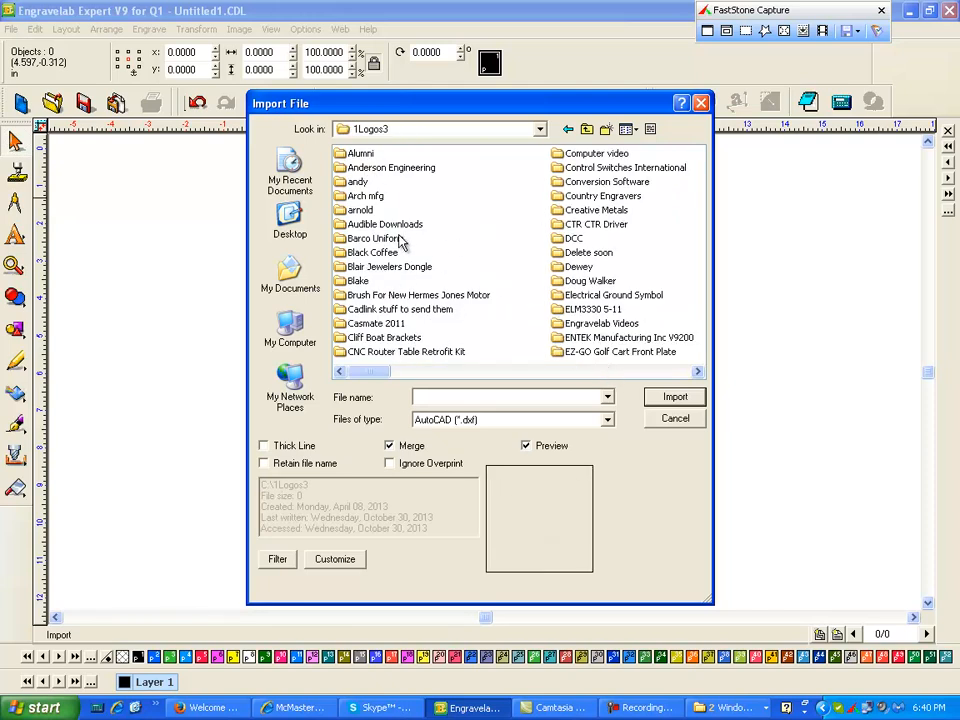
{"action": "double_click", "coordinate": [646, 170]}
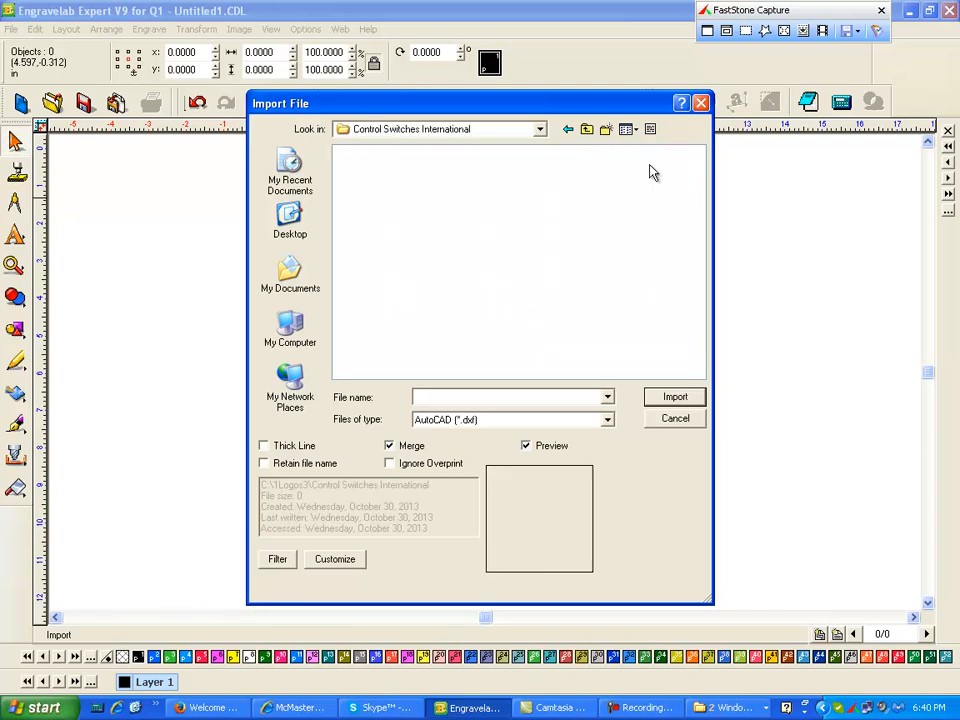
- Import S2252301.q1i using the Q1E Info (*.q1i) file type and place it on the page
{"action": "left_click", "coordinate": [604, 420]}
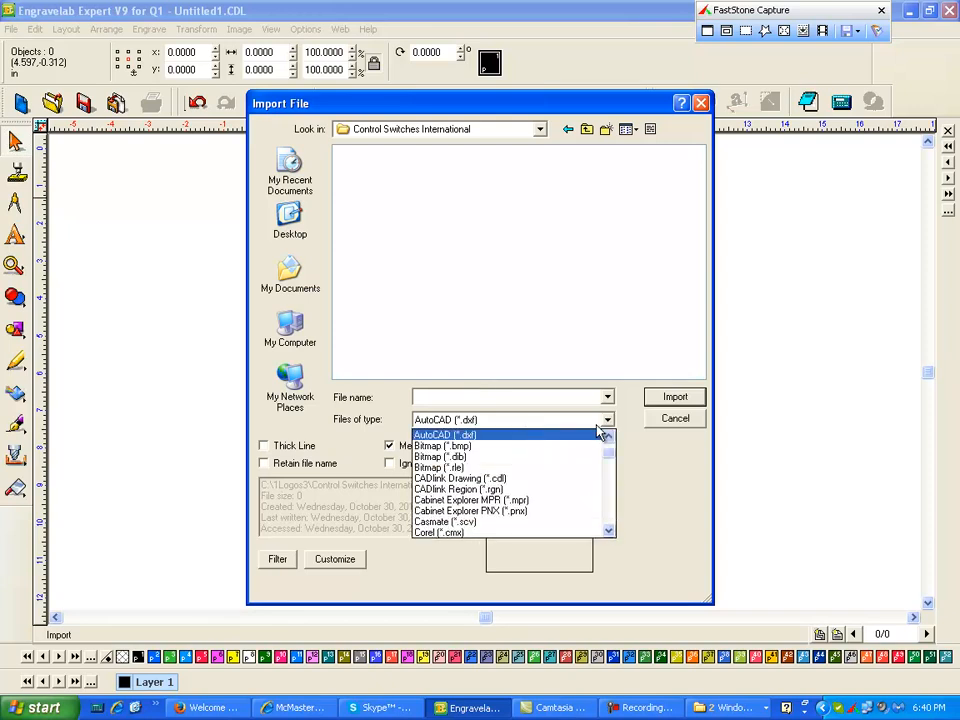
{"action": "left_click_drag", "start_coordinate": [611, 454], "coordinate": [613, 518]}
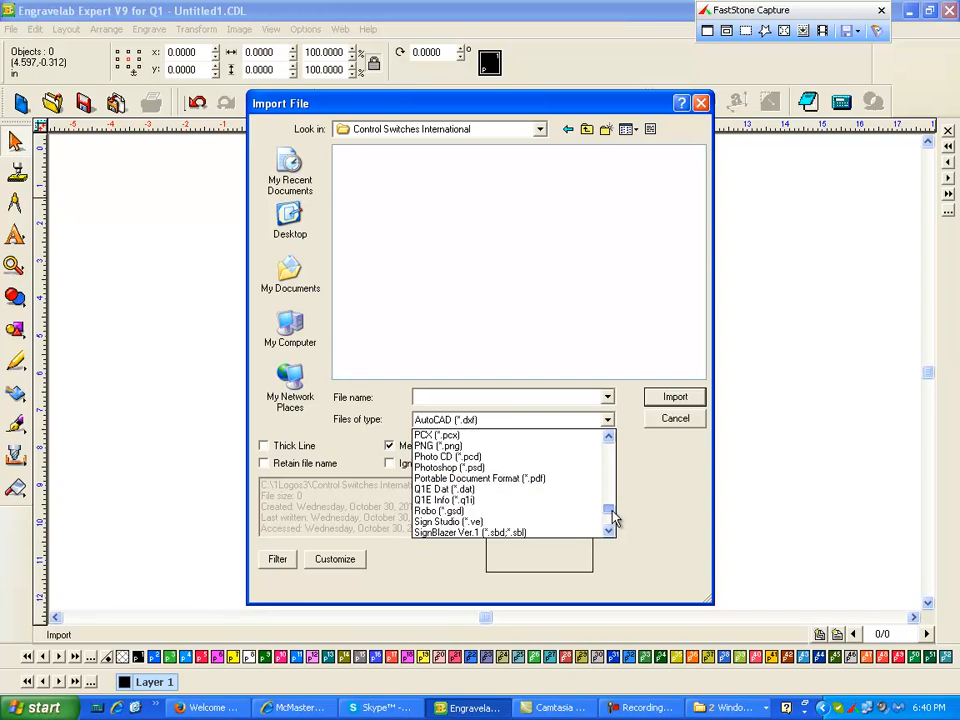
{"action": "left_click", "coordinate": [445, 499]}
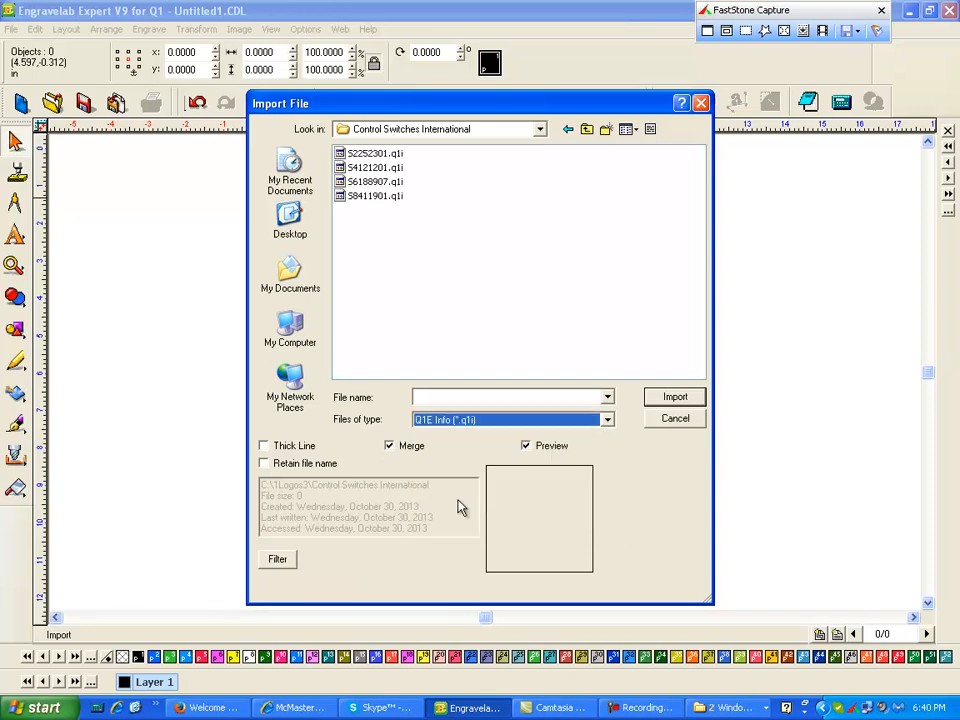
{"action": "left_click", "coordinate": [370, 154]}
{"action": "double_click", "coordinate": [368, 158]}
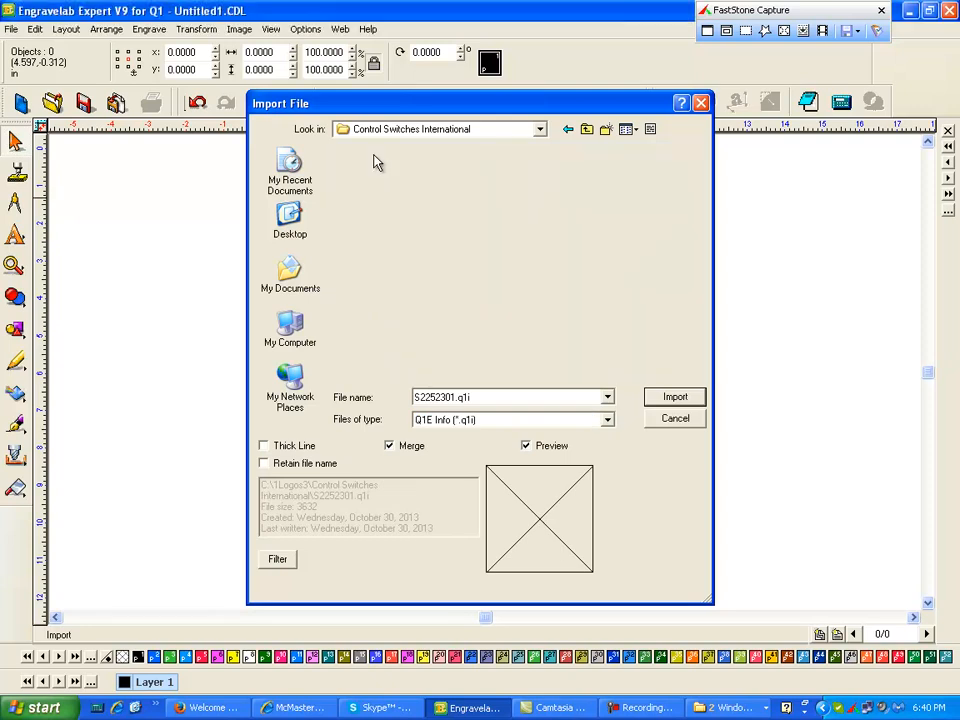
{"action": "left_click", "coordinate": [358, 225]}
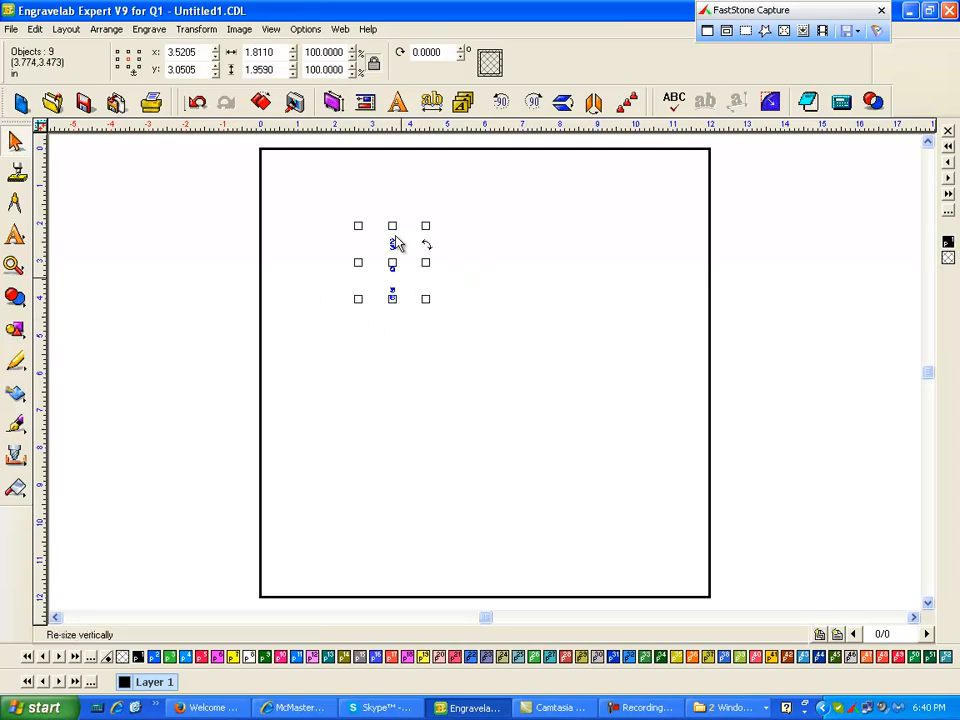
- Set the imported objects' color to black and zoom in on the plate layout
{"action": "left_click", "coordinate": [947, 242]}
{"action": "left_click", "coordinate": [141, 163]}
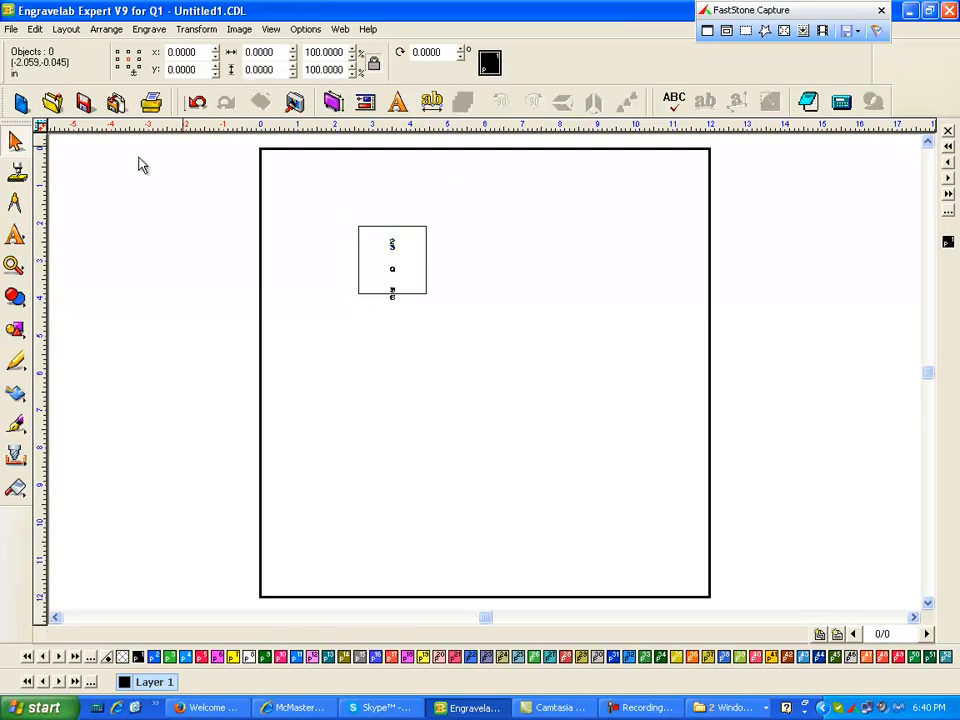
{"action": "left_click", "coordinate": [14, 266]}
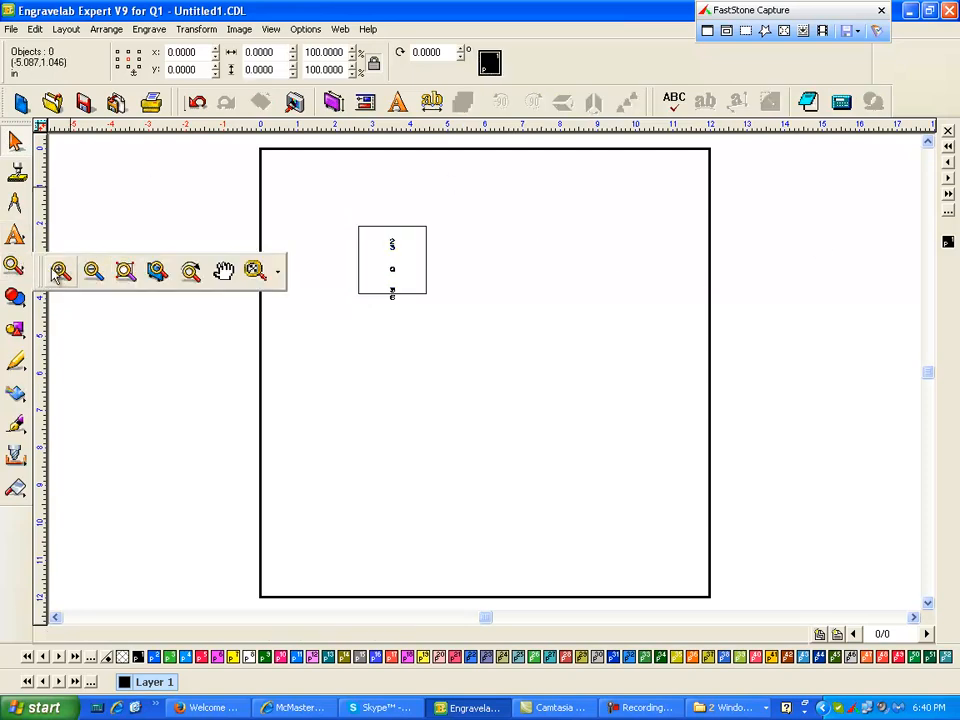
{"action": "left_click", "coordinate": [60, 270]}
{"action": "left_click_drag", "start_coordinate": [314, 195], "coordinate": [477, 342]}
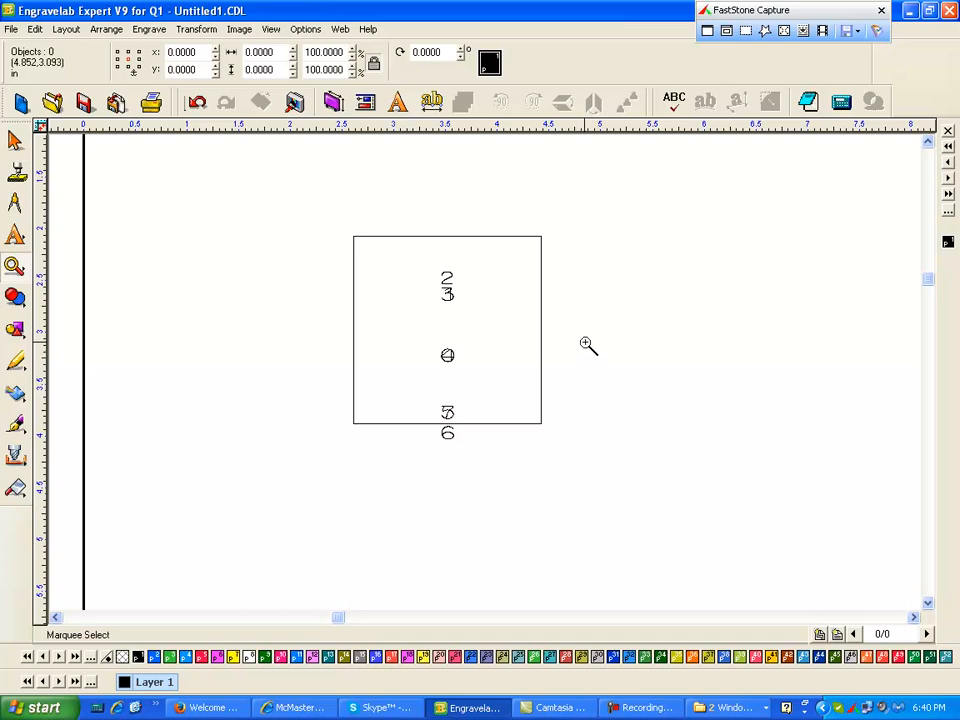
{"action": "left_click", "coordinate": [15, 140]}
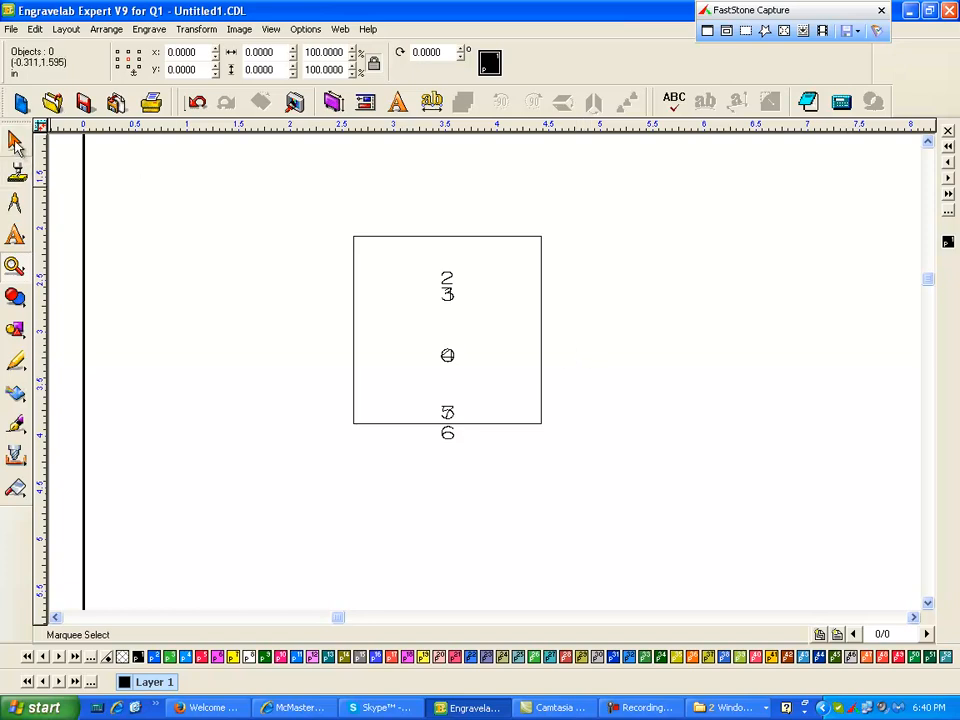
- Nudge the number 3 left so it no longer overlaps the 1
{"action": "left_click", "coordinate": [448, 293]}
{"action": "key", "text": "Left"}
{"action": "key", "text": "Left"}
{"action": "key", "text": "Left"}
{"action": "key", "text": "Left"}
{"action": "key", "text": "Left"}
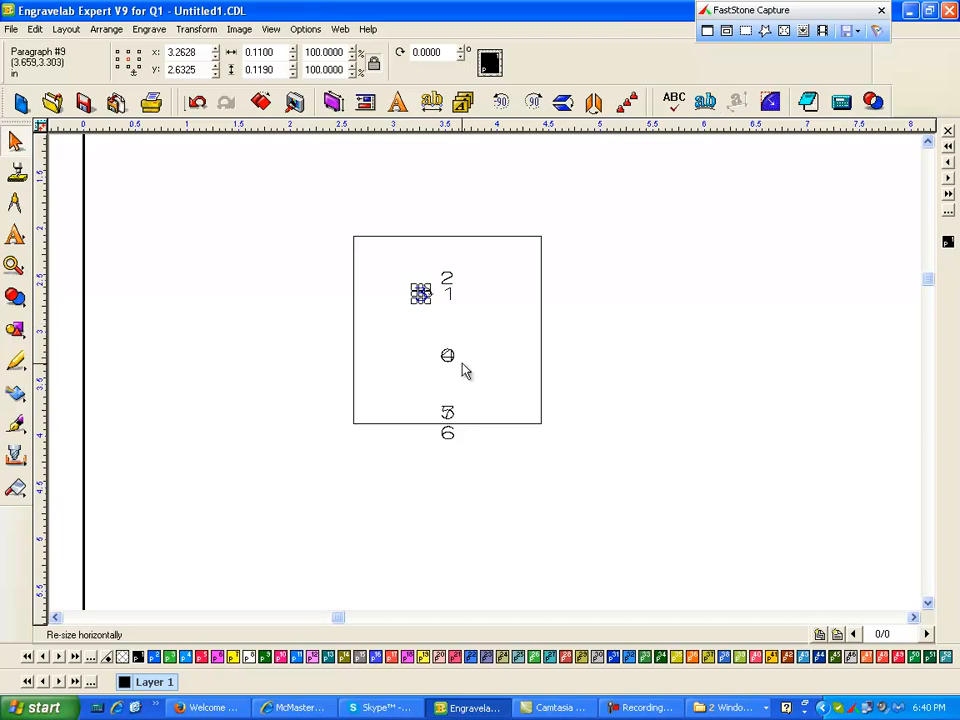
- Nudge the number 4 right so it no longer overlaps the 0
{"action": "left_click", "coordinate": [449, 355]}
{"action": "key", "text": "Right"}
{"action": "key", "text": "Right"}
{"action": "key", "text": "Right"}
{"action": "key", "text": "Right"}
{"action": "key", "text": "Right"}
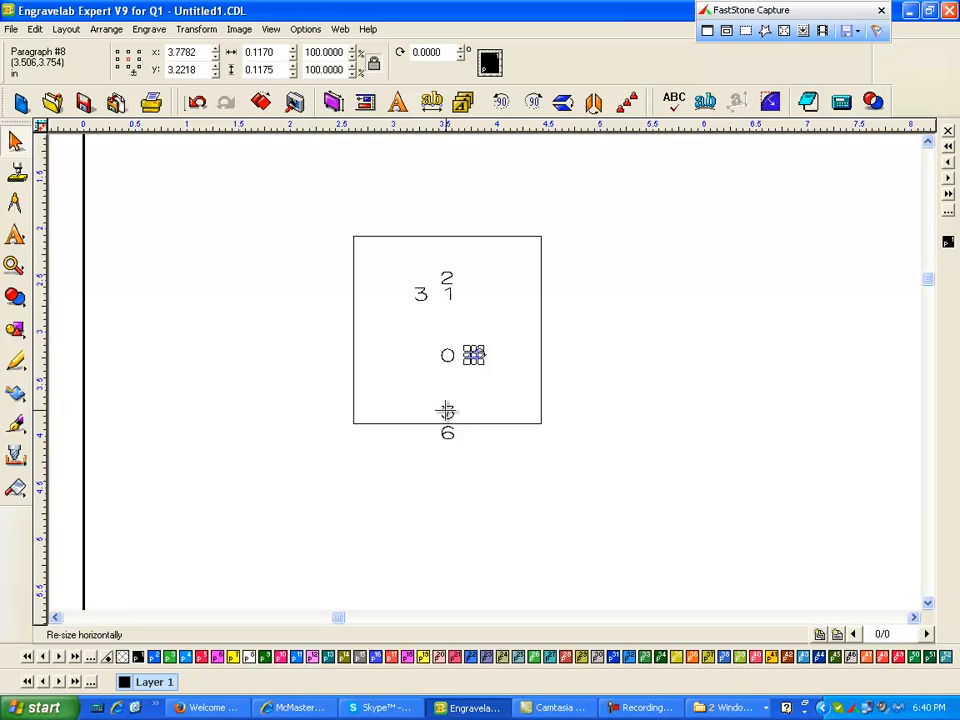
- Nudge the number 5 left so it no longer overlaps the 7
{"action": "left_click", "coordinate": [451, 411]}
{"action": "key", "text": "Left"}
{"action": "key", "text": "Left"}
{"action": "key", "text": "Left"}
{"action": "key", "text": "Left"}
{"action": "key", "text": "Left"}
{"action": "key", "text": "Left"}
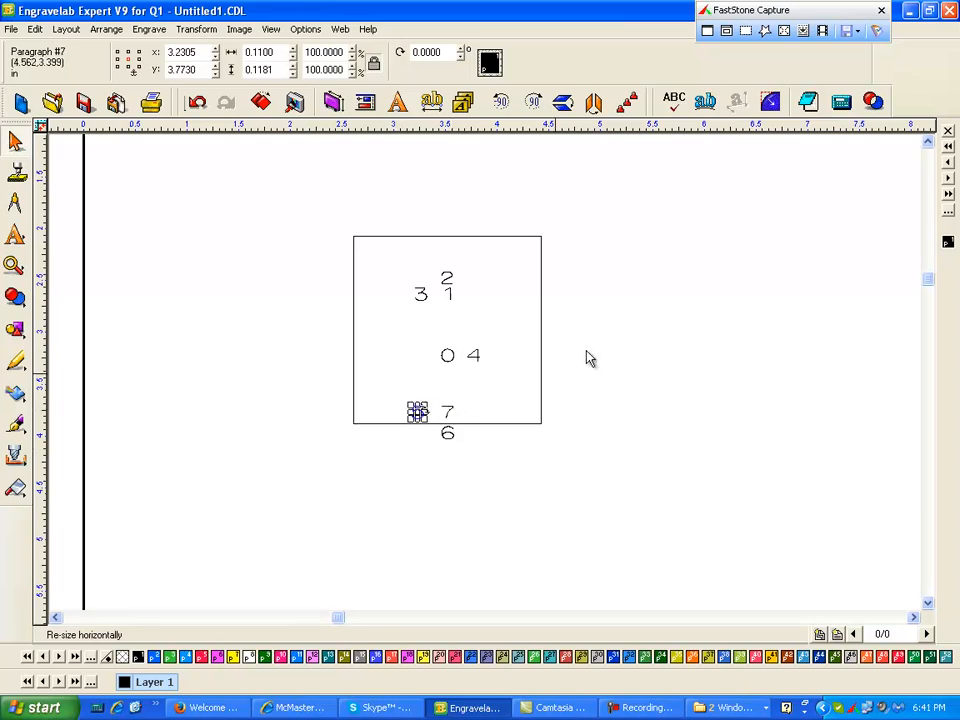
- Move the number 1 right so it no longer overlaps the 2
{"action": "left_click", "coordinate": [566, 332]}
{"action": "left_click", "coordinate": [448, 290]}
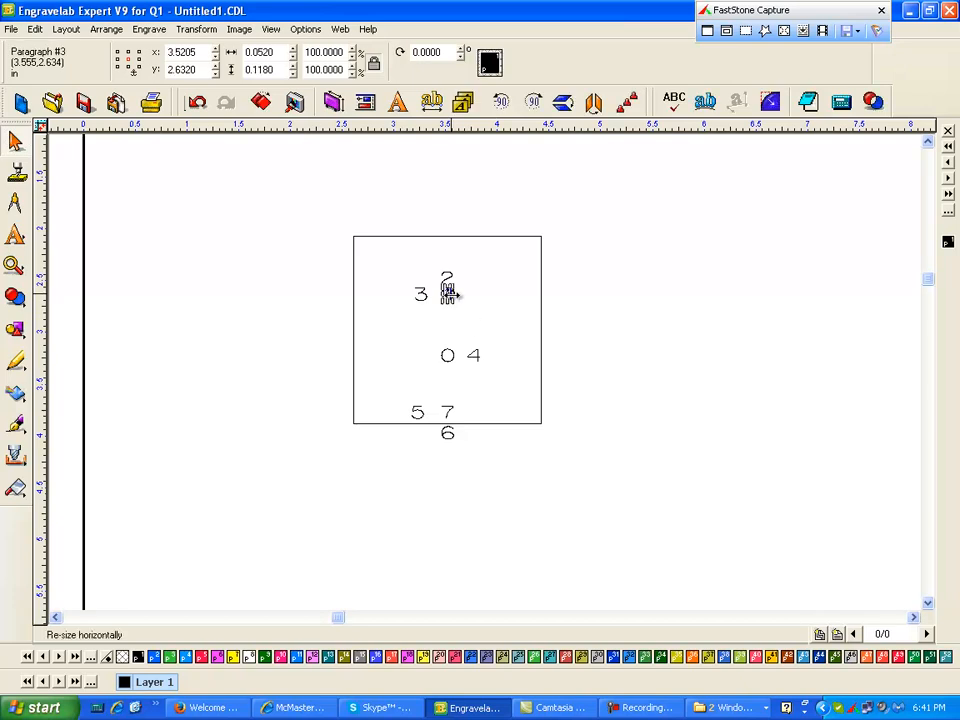
{"action": "left_click_drag", "start_coordinate": [448, 290], "coordinate": [476, 291]}
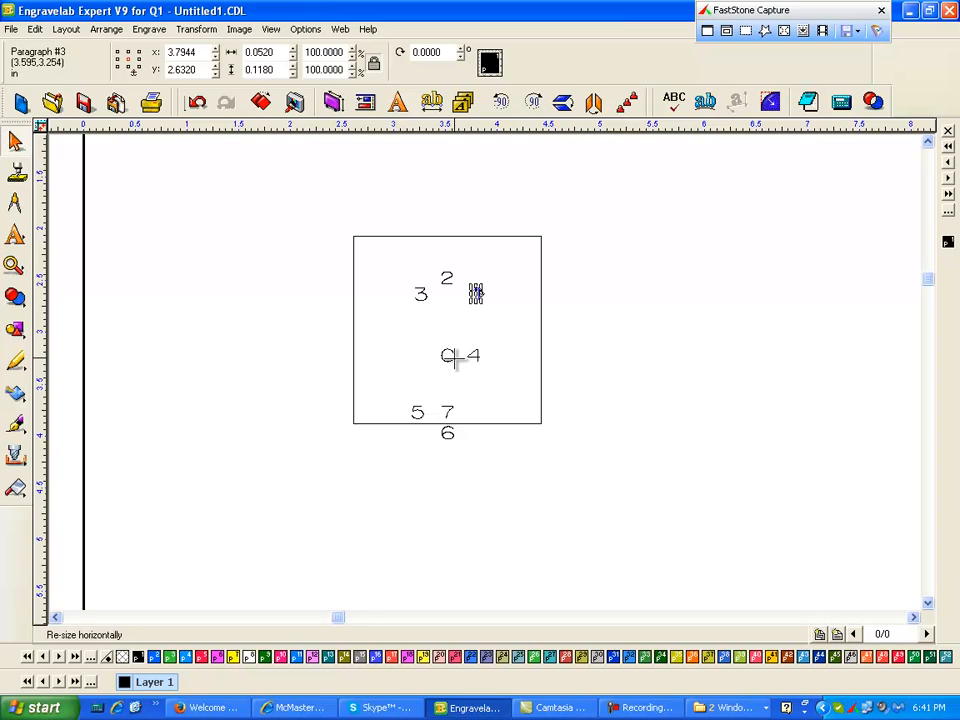
{"action": "left_click", "coordinate": [519, 293]}
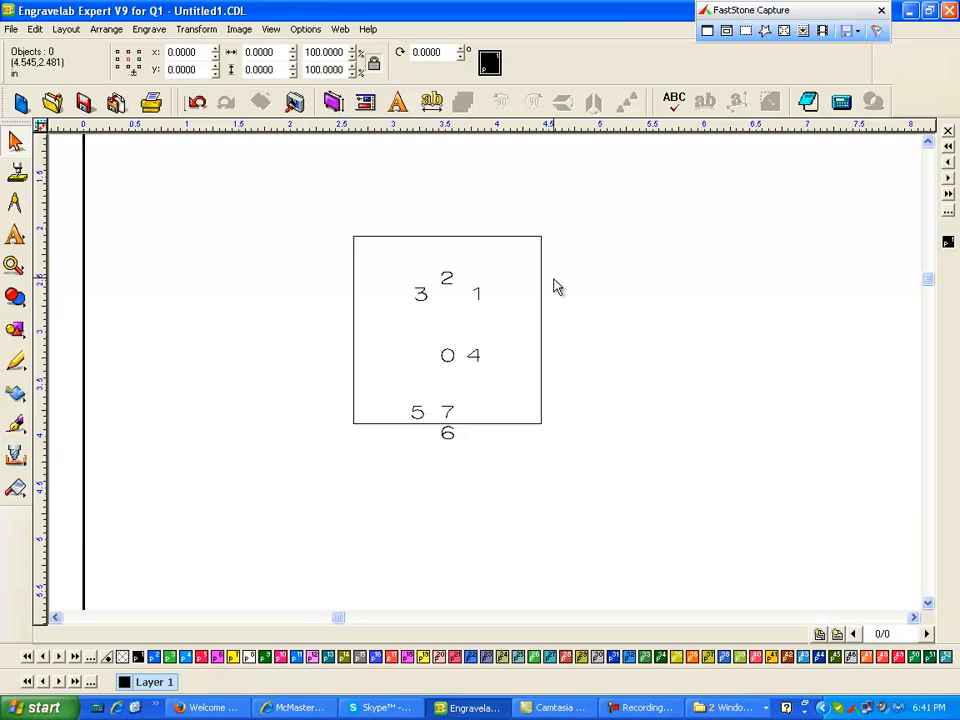
- Import 54121201.q1i onto the layout beside the first plate and set its objects to black
{"action": "scroll", "coordinate": [324, 203], "scroll_direction": "down", "scroll_amount": 1}
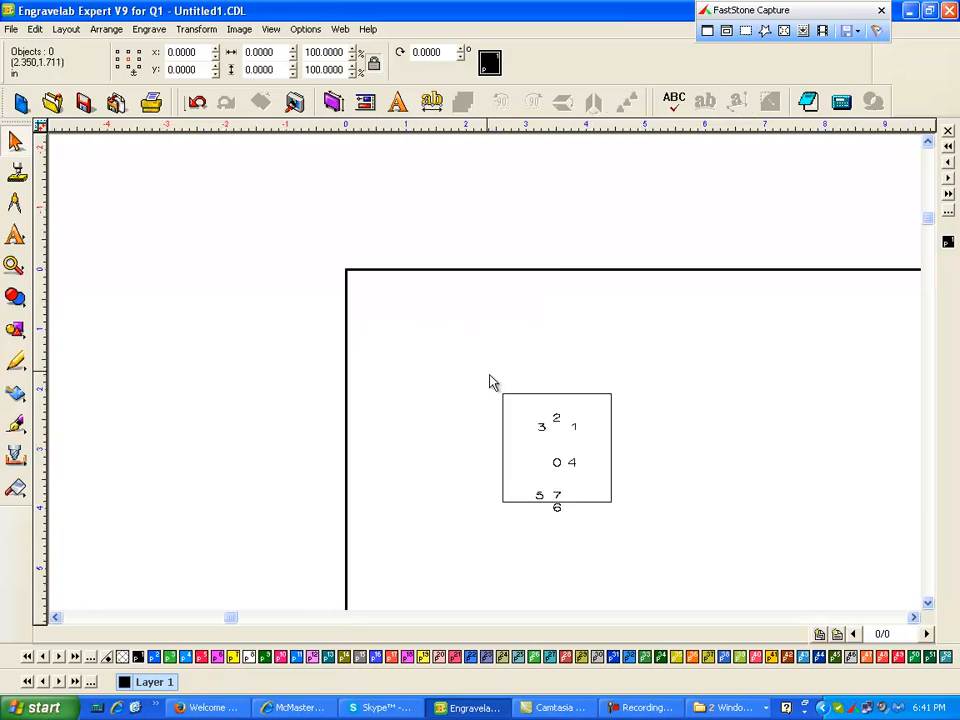
{"action": "left_click", "coordinate": [13, 30]}
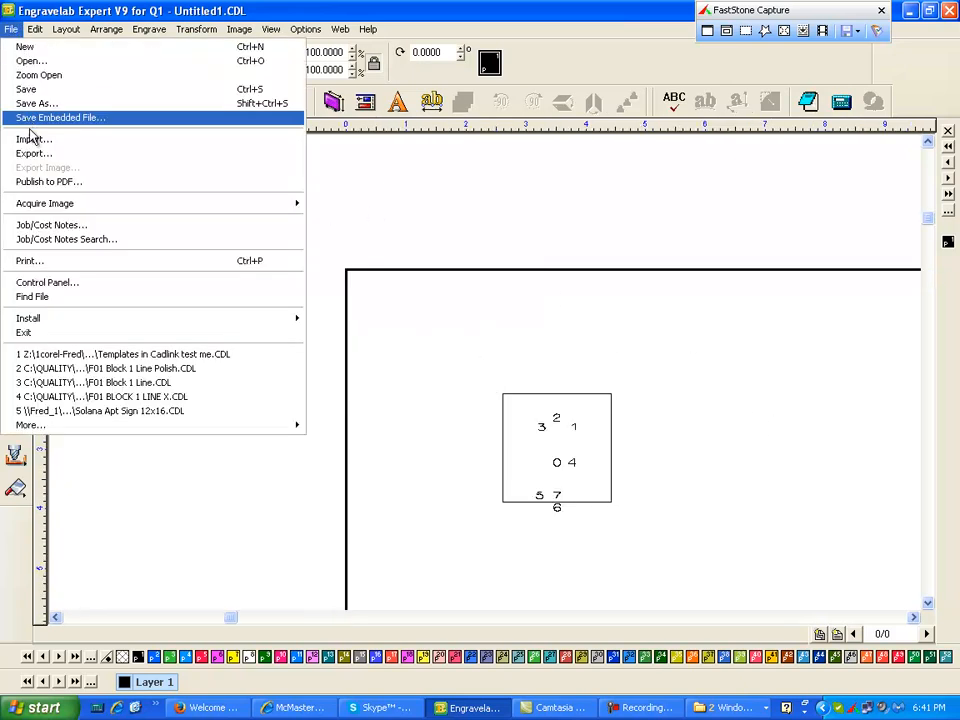
{"action": "left_click", "coordinate": [40, 140]}
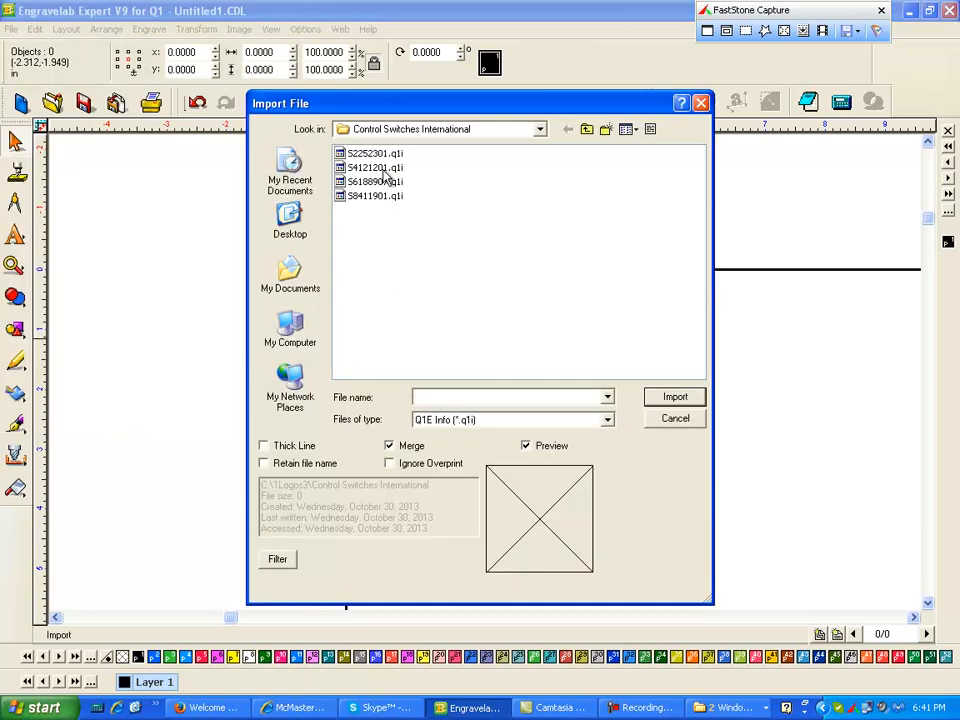
{"action": "left_click", "coordinate": [384, 169]}
{"action": "left_click", "coordinate": [675, 397]}
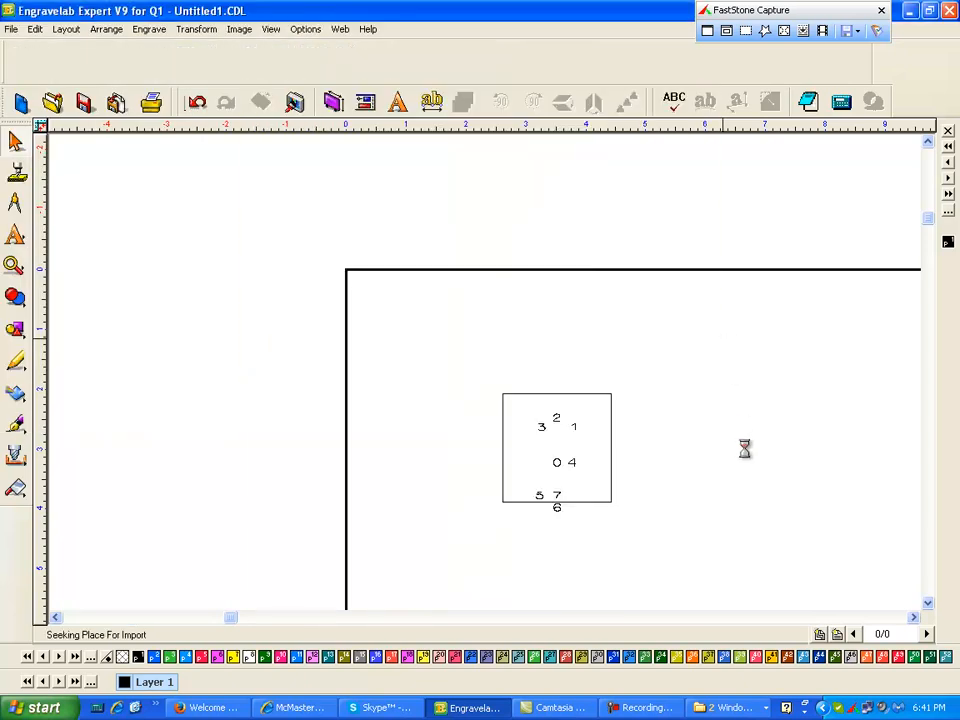
{"action": "left_click", "coordinate": [746, 449]}
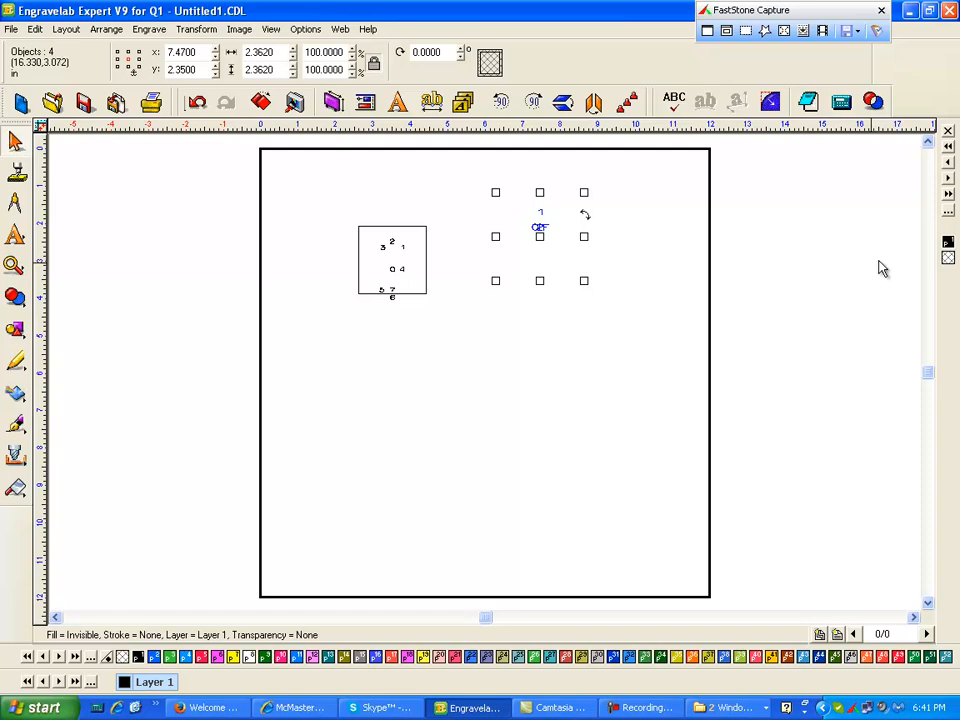
{"action": "left_click", "coordinate": [948, 242]}
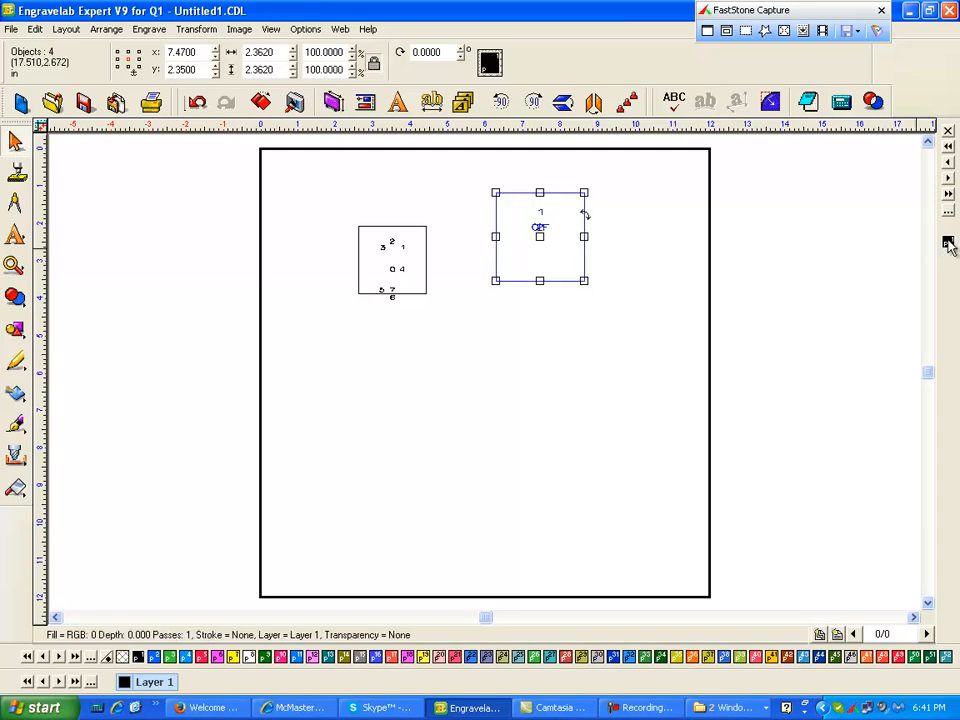
{"action": "left_click", "coordinate": [684, 254]}
- Nudge the OFF text left so it no longer overlaps the 2
{"action": "left_click", "coordinate": [14, 265]}
{"action": "left_click", "coordinate": [86, 276]}
{"action": "left_click_drag", "start_coordinate": [476, 186], "coordinate": [622, 272]}
{"action": "left_click", "coordinate": [15, 141]}
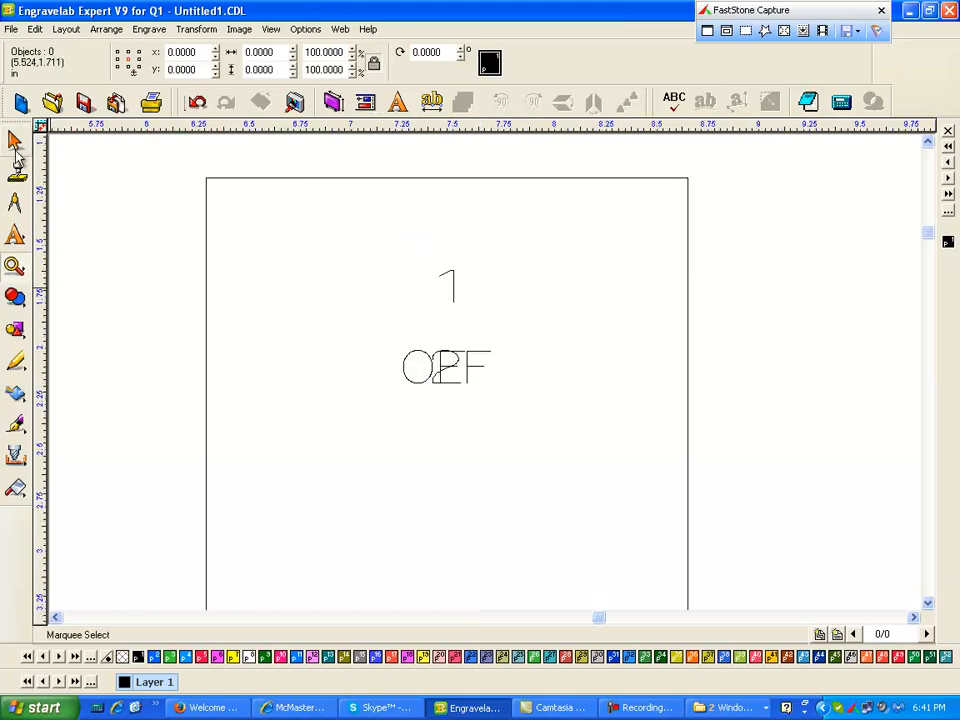
{"action": "left_click", "coordinate": [463, 374]}
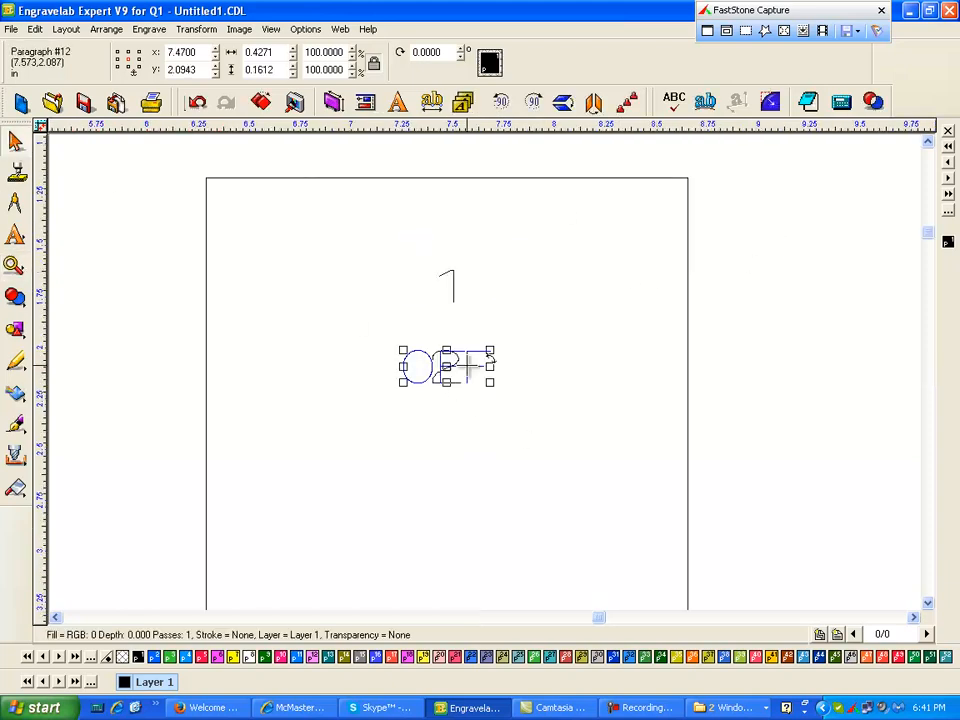
{"action": "key", "text": "Left"}
{"action": "key", "text": "Left"}
{"action": "key", "text": "Left"}
{"action": "key", "text": "Left"}
{"action": "key", "text": "Left"}
{"action": "key", "text": "Left"}
{"action": "key", "text": "Left"}
{"action": "key", "text": "Left"}
{"action": "key", "text": "Left"}
{"action": "key", "text": "Left"}
{"action": "key", "text": "Left"}
{"action": "key", "text": "Left"}
{"action": "key", "text": "Left"}
{"action": "key", "text": "Left"}
{"action": "key", "text": "Left"}
{"action": "key", "text": "Left"}
{"action": "key", "text": "Left"}
{"action": "key", "text": "Left"}
{"action": "key", "text": "Left"}
{"action": "key", "text": "Left"}
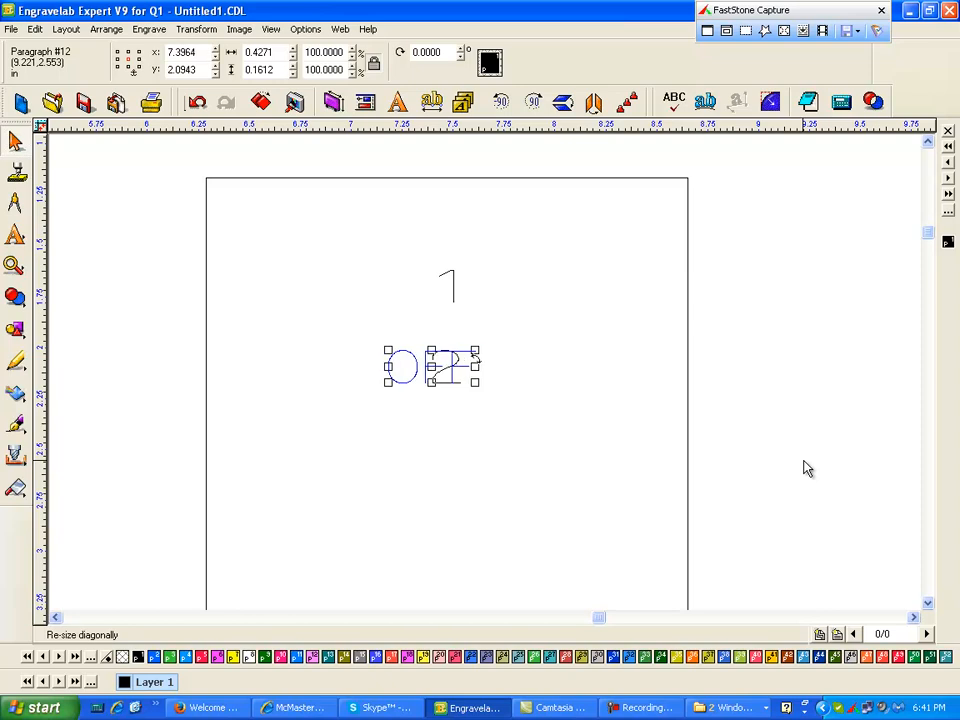
{"action": "key", "text": "Left"}
{"action": "key", "text": "Left"}
{"action": "key", "text": "Left"}
{"action": "key", "text": "Left"}
{"action": "key", "text": "Left"}
{"action": "key", "text": "Left"}
{"action": "key", "text": "Left"}
{"action": "key", "text": "Left"}
{"action": "key", "text": "Left"}
{"action": "key", "text": "Left"}
{"action": "key", "text": "Left"}
{"action": "key", "text": "Left"}
{"action": "key", "text": "Left"}
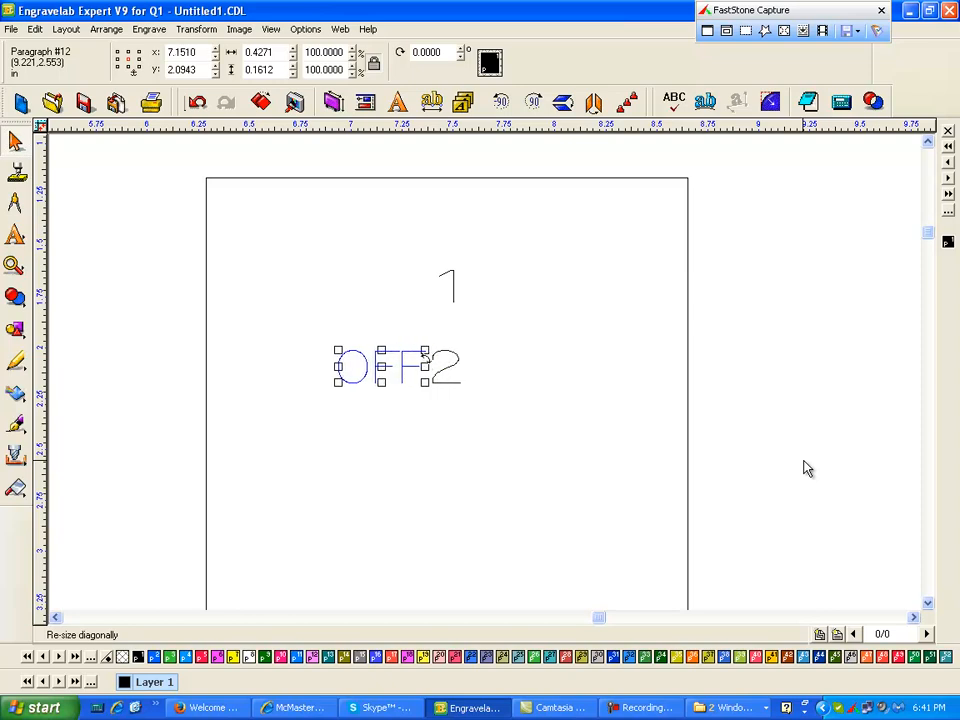
- Nudge the number 2 right, away from the OFF text
{"action": "left_click", "coordinate": [449, 368]}
{"action": "key", "text": "Right"}
{"action": "key", "text": "Right"}
{"action": "key", "text": "Right"}
{"action": "key", "text": "Right"}
{"action": "key", "text": "Right"}
{"action": "key", "text": "Right"}
{"action": "key", "text": "Right"}
{"action": "key", "text": "Right"}
{"action": "key", "text": "Right"}
{"action": "key", "text": "Right"}
{"action": "key", "text": "Right"}
{"action": "key", "text": "Right"}
{"action": "key", "text": "Right"}
{"action": "key", "text": "Right"}
{"action": "key", "text": "Right"}
{"action": "key", "text": "Right"}
{"action": "key", "text": "Right"}
{"action": "key", "text": "Right"}
{"action": "key", "text": "Right"}
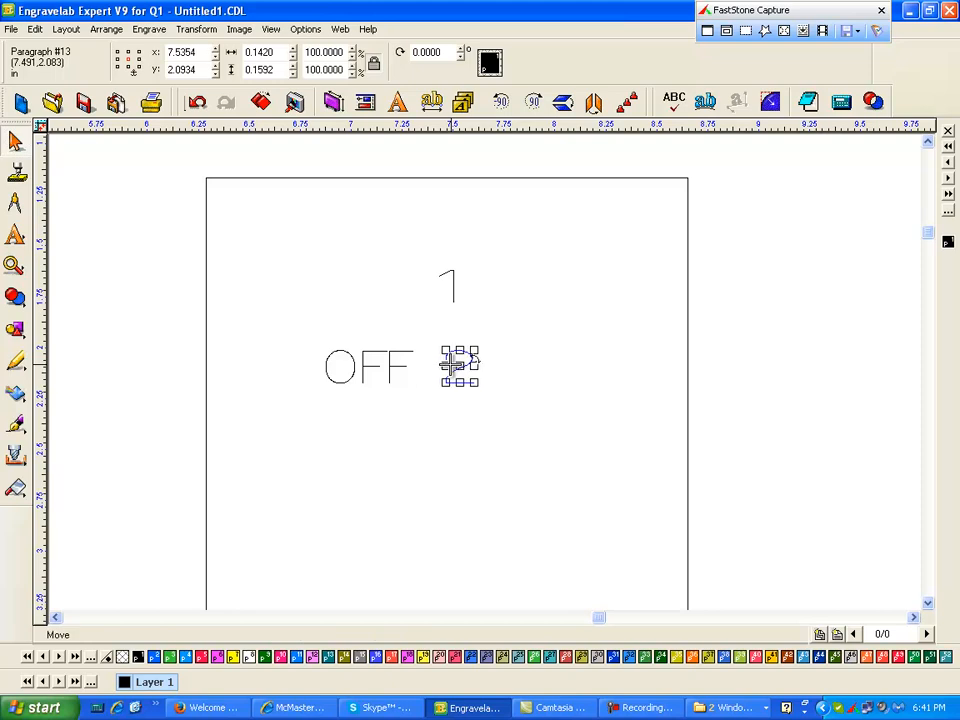
{"action": "key", "text": "Right"}
{"action": "key", "text": "Right"}
{"action": "key", "text": "Right"}
{"action": "key", "text": "Right"}
{"action": "key", "text": "Right"}
{"action": "key", "text": "Right"}
{"action": "key", "text": "Right"}
{"action": "key", "text": "Right"}
{"action": "key", "text": "Right"}
{"action": "key", "text": "Right"}
{"action": "key", "text": "Right"}
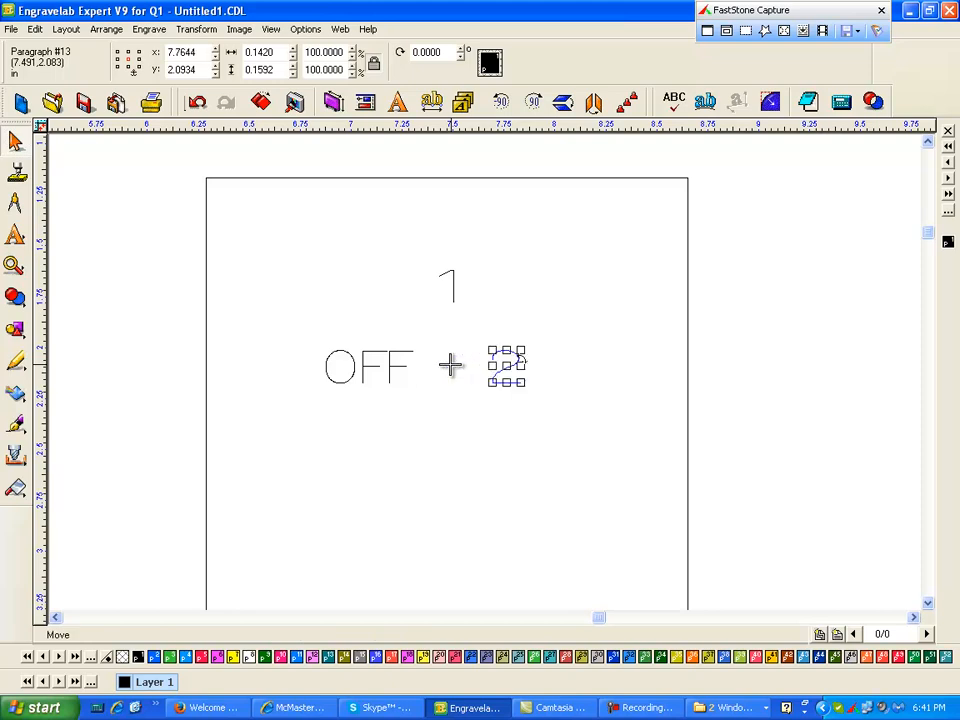
- Nudge the number 2 further right on the switch plate
{"action": "key", "text": "ctrl+a"}
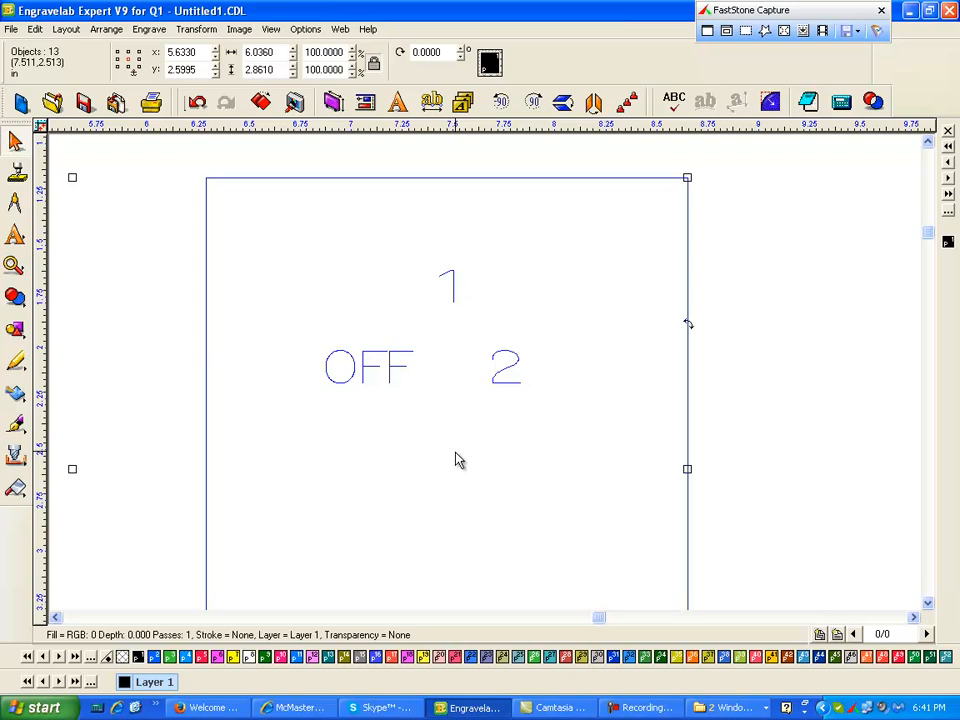
{"action": "scroll", "coordinate": [455, 452], "scroll_direction": "down", "scroll_amount": 3}
{"action": "left_click", "coordinate": [600, 384]}
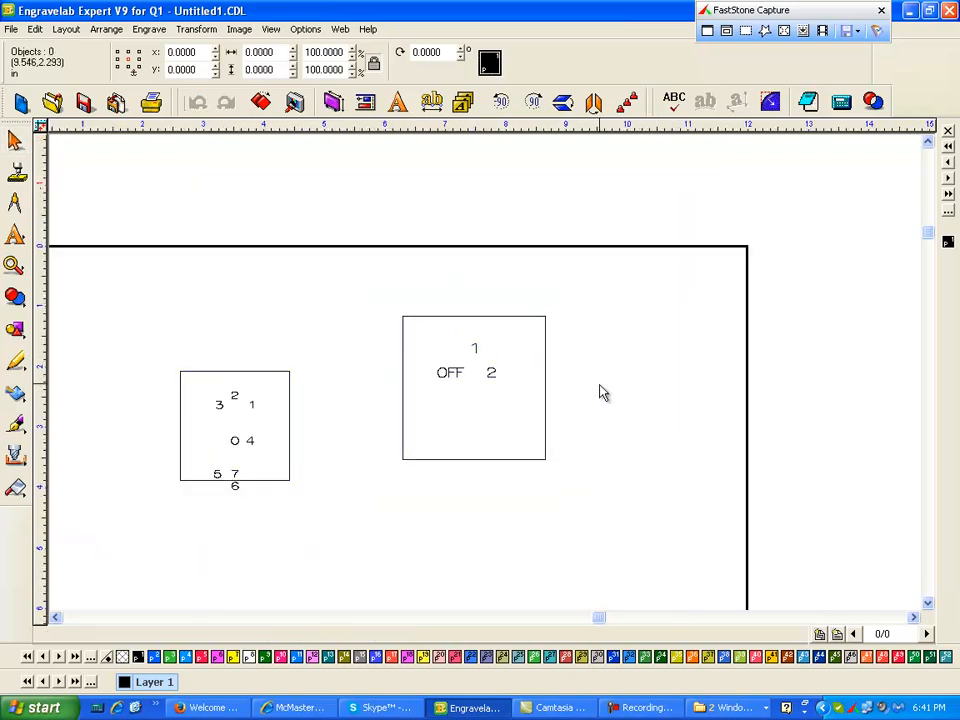
{"action": "left_click", "coordinate": [489, 381]}
{"action": "left_click", "coordinate": [600, 392]}
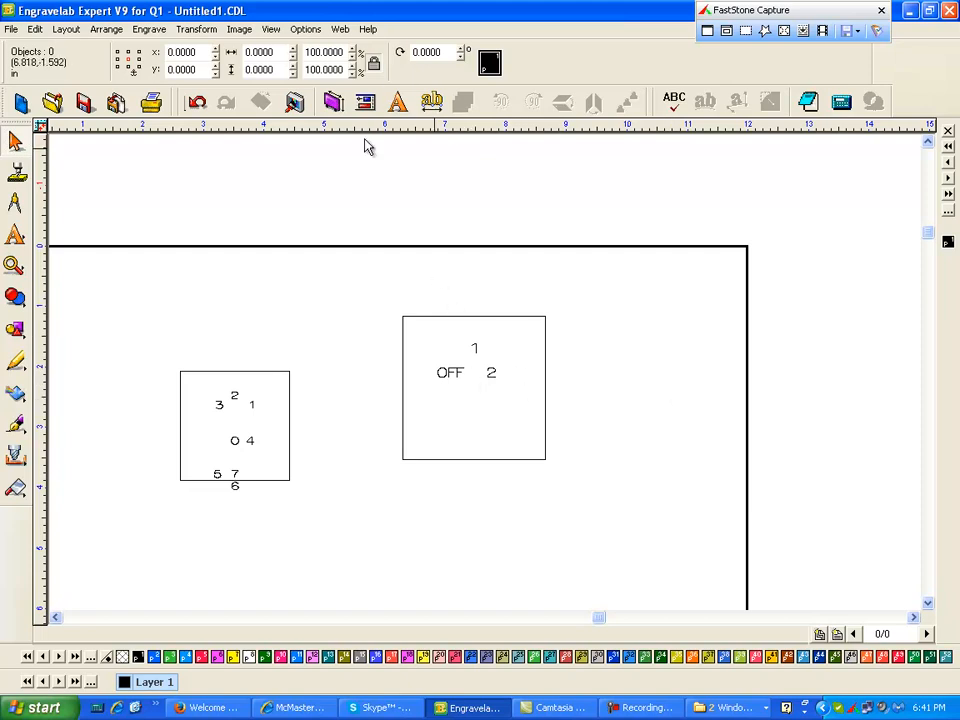
{"action": "left_click", "coordinate": [491, 373]}
{"action": "key", "text": "Right"}
{"action": "key", "text": "Right"}
{"action": "key", "text": "Right"}
- Nudge the OFF text further left and the 2 slightly further right
{"action": "left_click", "coordinate": [446, 372]}
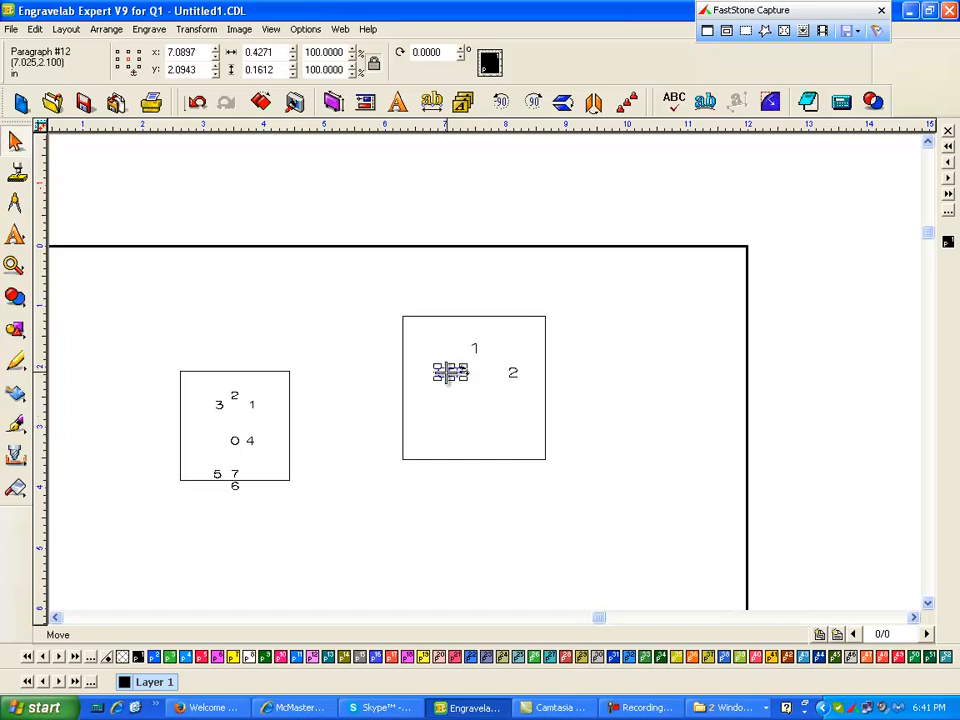
{"action": "key", "text": "Left"}
{"action": "key", "text": "Left"}
{"action": "key", "text": "Left"}
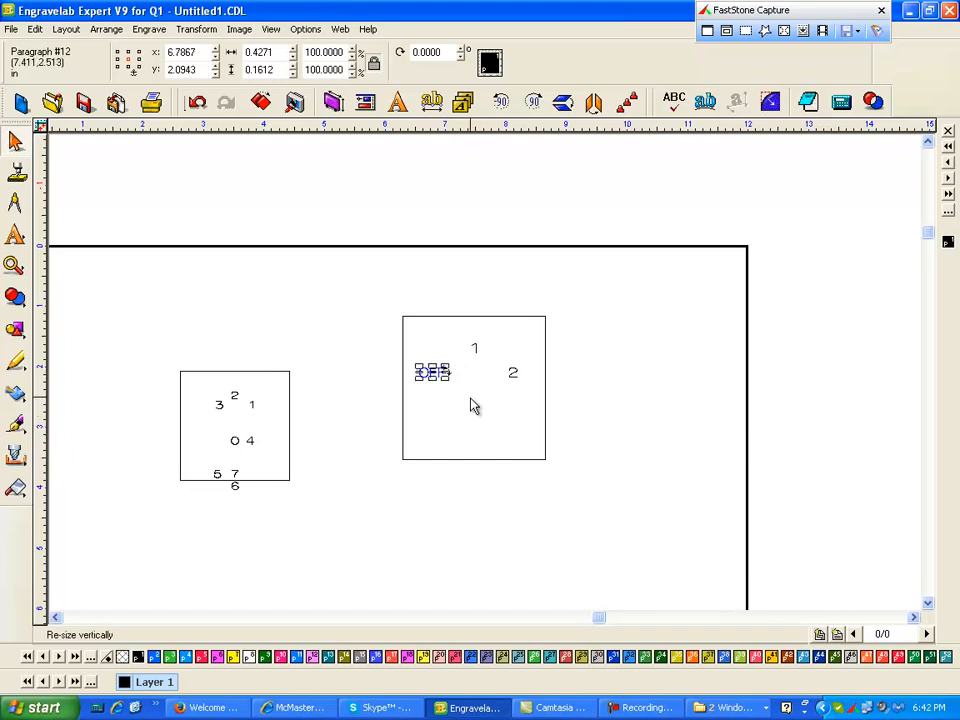
{"action": "left_click", "coordinate": [510, 373]}
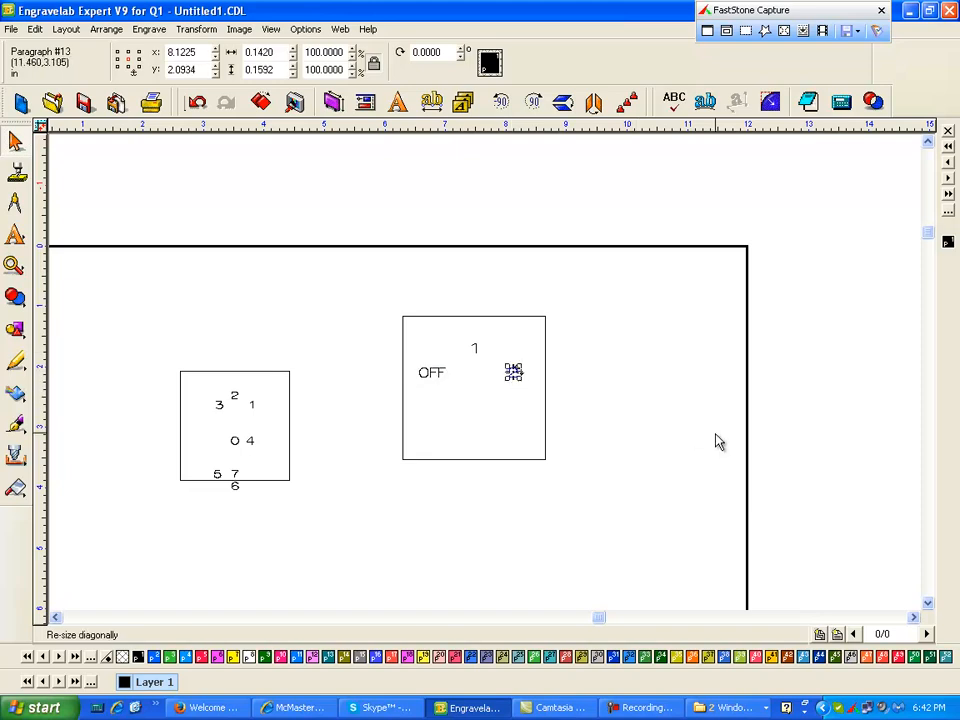
{"action": "key", "text": "Escape"}
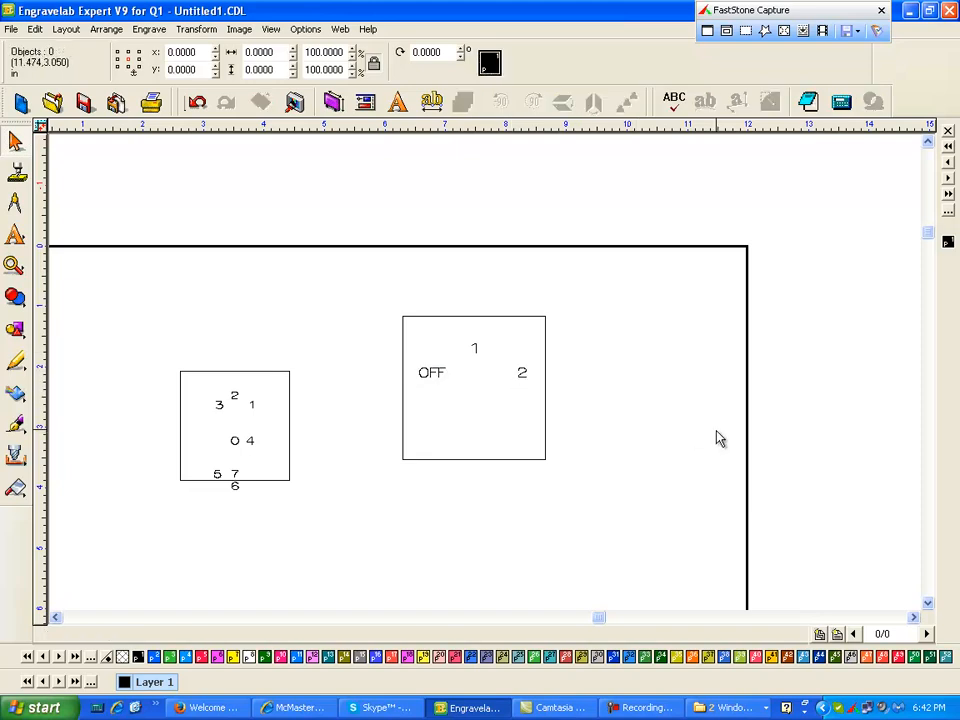
- Import 56188907.q1i onto the layout and set its objects to black
{"action": "left_click", "coordinate": [11, 28]}
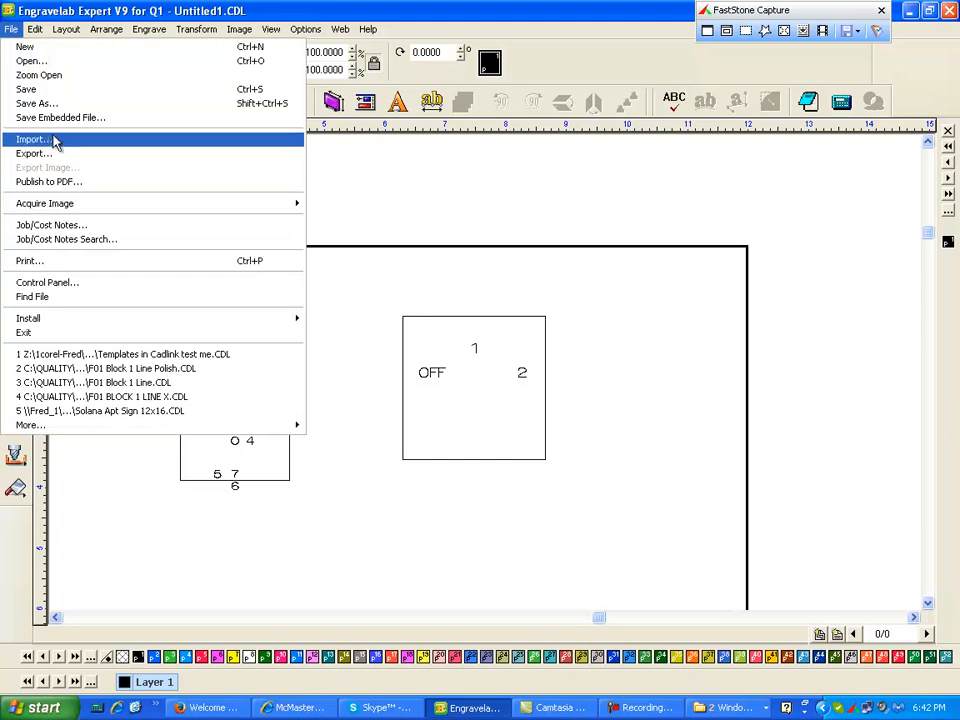
{"action": "left_click", "coordinate": [55, 143]}
{"action": "left_click", "coordinate": [375, 181]}
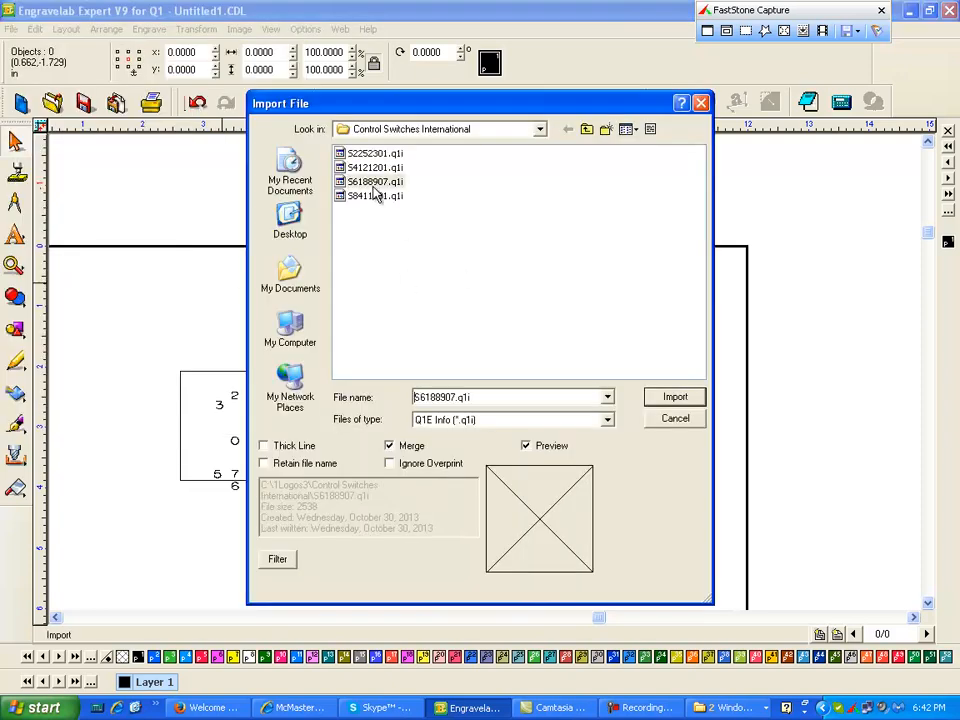
{"action": "left_click", "coordinate": [675, 397]}
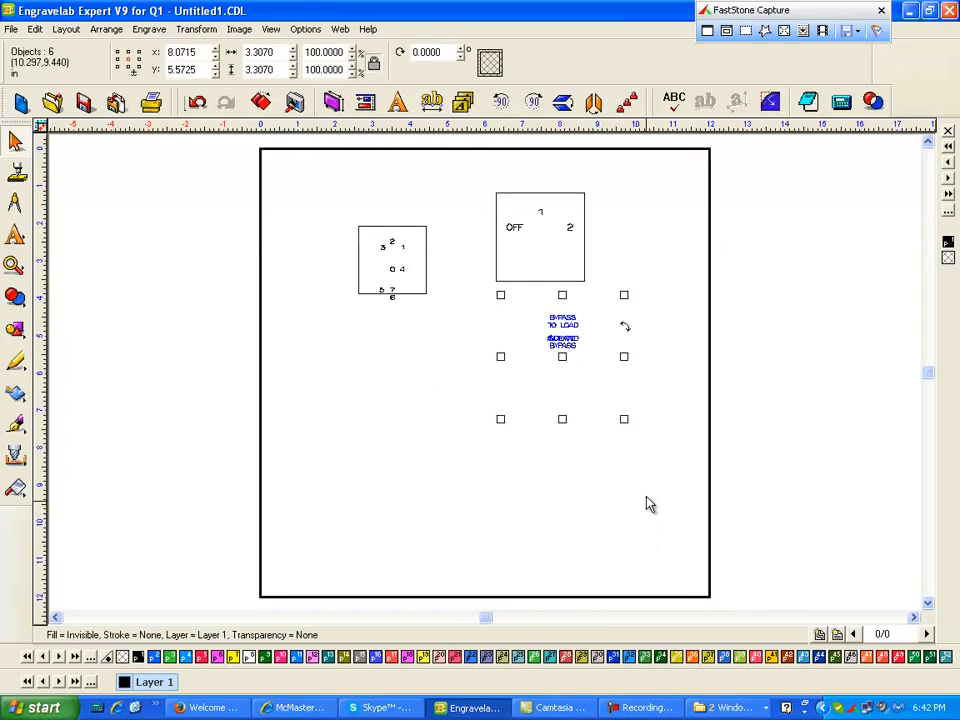
{"action": "left_click", "coordinate": [946, 243]}
{"action": "left_click", "coordinate": [661, 326]}
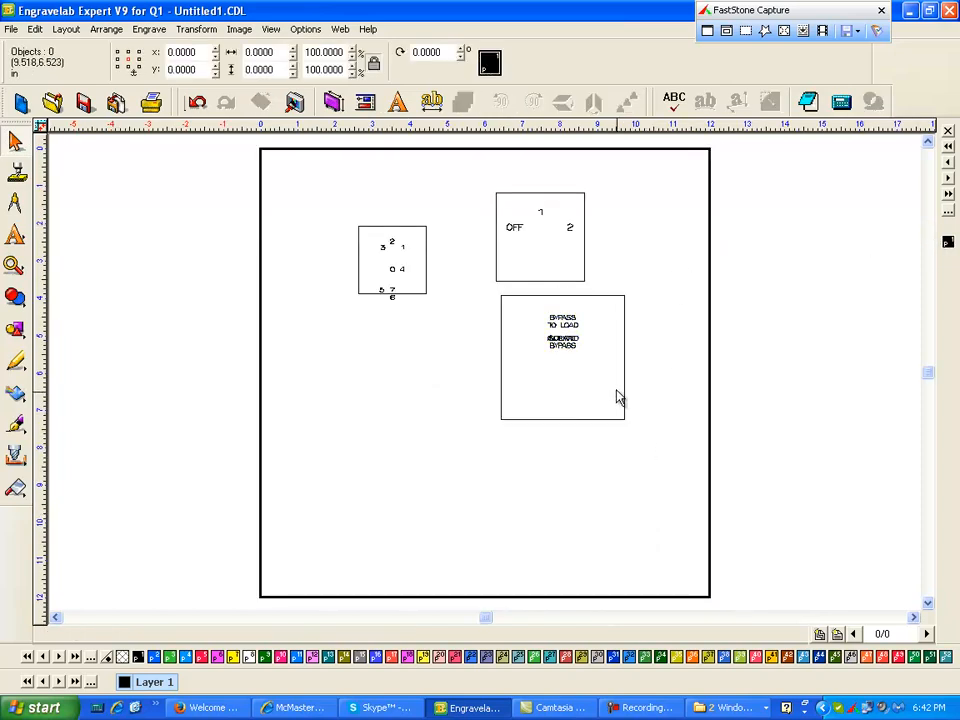
- Nudge the ISOLATED text left so it no longer overlaps NORMAL
{"action": "left_click", "coordinate": [15, 266]}
{"action": "left_click", "coordinate": [64, 270]}
{"action": "left_click_drag", "start_coordinate": [482, 293], "coordinate": [660, 379]}
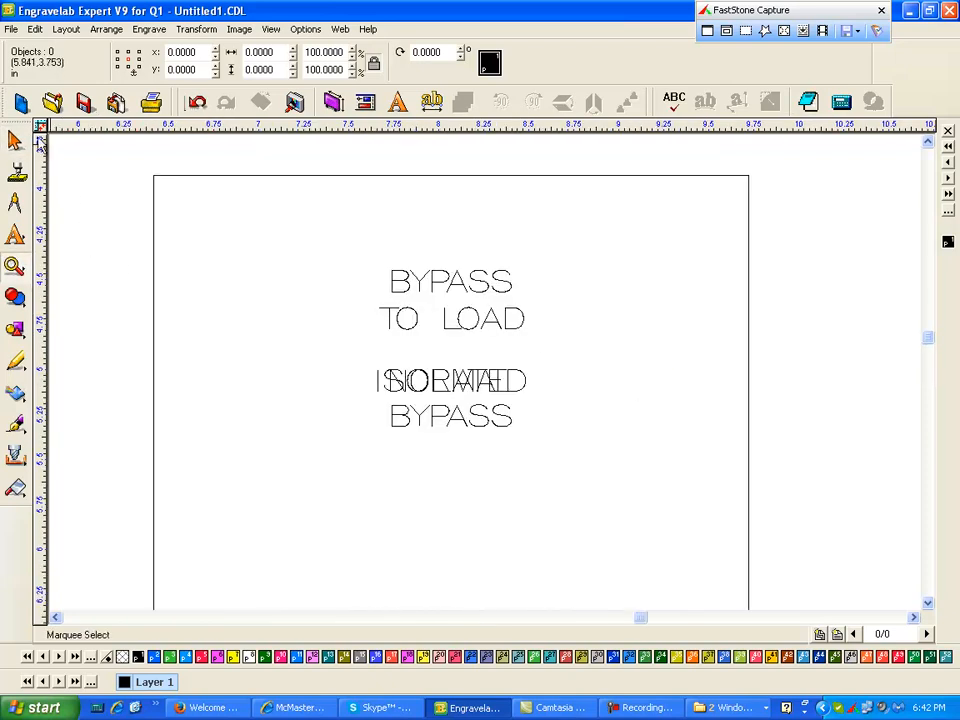
{"action": "left_click", "coordinate": [15, 140]}
{"action": "left_click", "coordinate": [479, 390]}
{"action": "key", "text": "Left"}
{"action": "key", "text": "Left"}
{"action": "key", "text": "Left"}
{"action": "key", "text": "Left"}
{"action": "key", "text": "Left"}
{"action": "key", "text": "Left"}
{"action": "key", "text": "Left"}
{"action": "key", "text": "Left"}
{"action": "key", "text": "Left"}
{"action": "key", "text": "Left"}
{"action": "key", "text": "Left"}
{"action": "key", "text": "Left"}
{"action": "key", "text": "Left"}
{"action": "key", "text": "Left"}
{"action": "key", "text": "Left"}
{"action": "key", "text": "Left"}
{"action": "key", "text": "Left"}
{"action": "key", "text": "Left"}
{"action": "key", "text": "Left"}
{"action": "key", "text": "Left"}
{"action": "key", "text": "Left"}
{"action": "key", "text": "Left"}
{"action": "key", "text": "Left"}
{"action": "key", "text": "Left"}
{"action": "key", "text": "Left"}
{"action": "key", "text": "Left"}
{"action": "key", "text": "Left"}
{"action": "key", "text": "Left"}
{"action": "key", "text": "Left"}
{"action": "key", "text": "Left"}
{"action": "key", "text": "Left"}
{"action": "key", "text": "Left"}
{"action": "key", "text": "Left"}
{"action": "key", "text": "Left"}
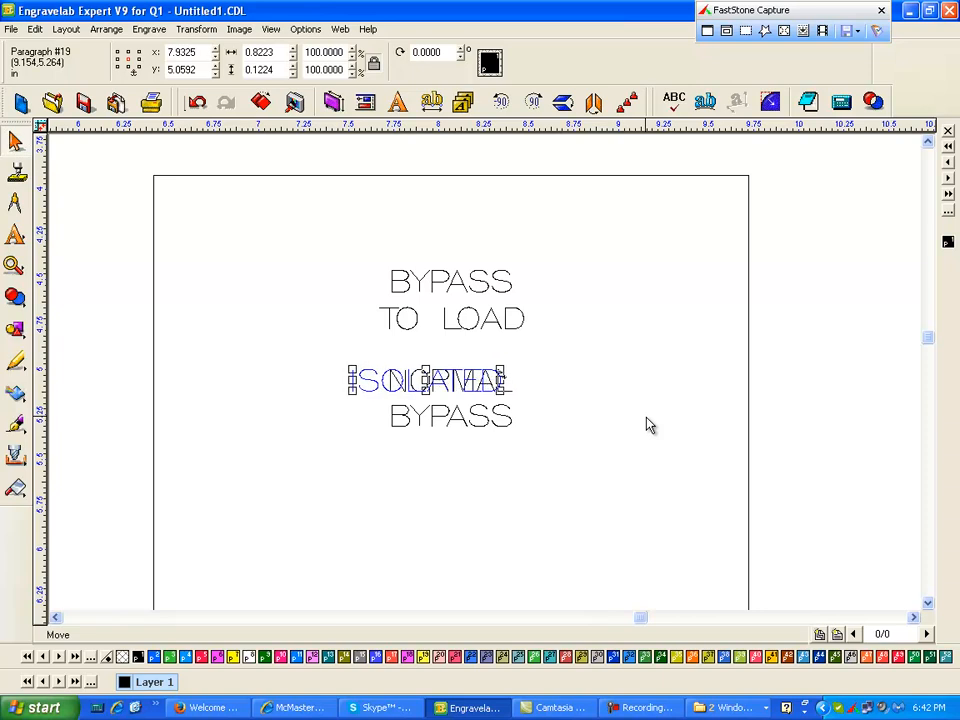
{"action": "key", "text": "Left"}
{"action": "key", "text": "Left"}
{"action": "key", "text": "Left"}
{"action": "key", "text": "Left"}
{"action": "key", "text": "Left"}
{"action": "key", "text": "Left"}
{"action": "key", "text": "Left"}
{"action": "key", "text": "Left"}
{"action": "key", "text": "Left"}
{"action": "key", "text": "Left"}
{"action": "key", "text": "Left"}
{"action": "key", "text": "Left"}
{"action": "key", "text": "Left"}
{"action": "key", "text": "Left"}
{"action": "key", "text": "Left"}
{"action": "key", "text": "Left"}
{"action": "key", "text": "Left"}
{"action": "key", "text": "Left"}
{"action": "key", "text": "Left"}
{"action": "key", "text": "Left"}
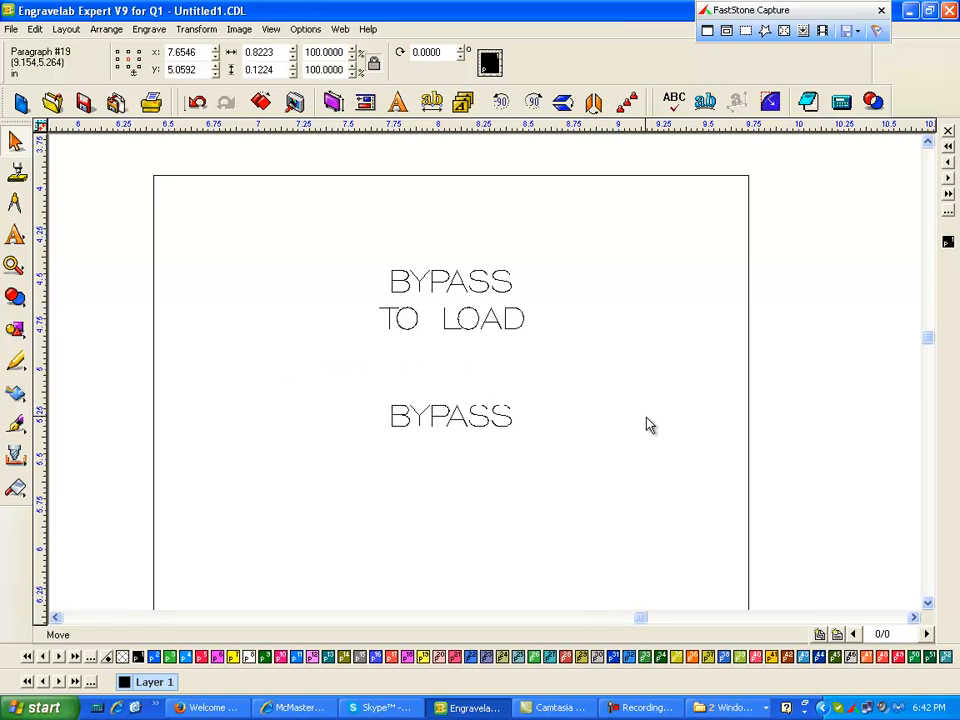
{"action": "key", "text": "Left"}
{"action": "key", "text": "Left"}
{"action": "key", "text": "Left"}
{"action": "key", "text": "Left"}
{"action": "key", "text": "Left"}
{"action": "key", "text": "Left"}
{"action": "key", "text": "Left"}
{"action": "key", "text": "Left"}
{"action": "key", "text": "Left"}
{"action": "key", "text": "Left"}
{"action": "key", "text": "Left"}
{"action": "key", "text": "Left"}
{"action": "key", "text": "Left"}
{"action": "key", "text": "Left"}
{"action": "key", "text": "Left"}
{"action": "key", "text": "Left"}
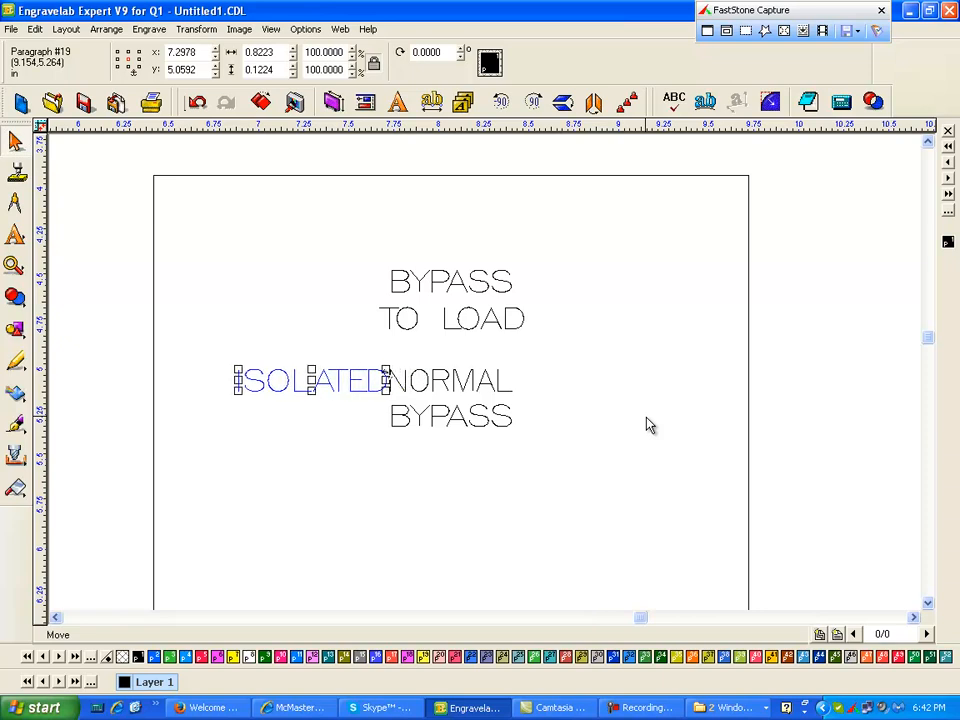
- Nudge the NORMAL text right, away from ISOLATED
{"action": "left_click", "coordinate": [492, 382]}
{"action": "key", "text": "Right"}
{"action": "key", "text": "Right"}
{"action": "key", "text": "Right"}
{"action": "key", "text": "Right"}
{"action": "key", "text": "Right"}
{"action": "key", "text": "Right"}
{"action": "key", "text": "Right"}
{"action": "key", "text": "Right"}
{"action": "key", "text": "Right"}
{"action": "key", "text": "Right"}
{"action": "key", "text": "Right"}
{"action": "key", "text": "Right"}
{"action": "key", "text": "Right"}
{"action": "key", "text": "Right"}
{"action": "key", "text": "Right"}
{"action": "key", "text": "Right"}
{"action": "key", "text": "Right"}
{"action": "key", "text": "Right"}
{"action": "key", "text": "Right"}
{"action": "key", "text": "Right"}
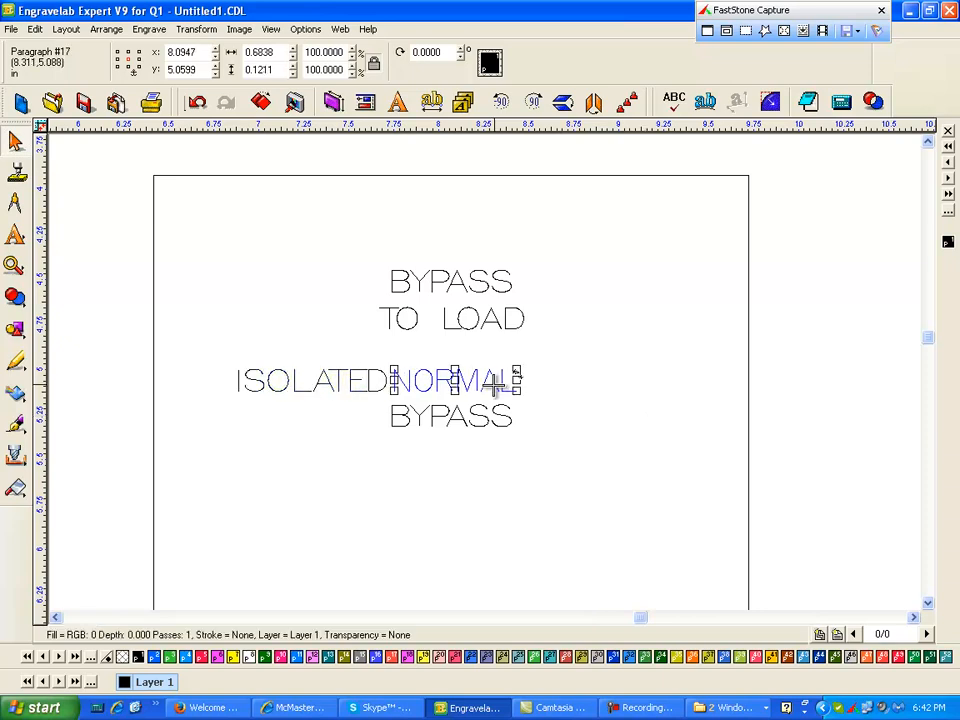
{"action": "left_click", "coordinate": [499, 279]}
- Select the BYPASS plate and set its X position to 0
{"action": "scroll", "coordinate": [666, 360], "scroll_direction": "down", "scroll_amount": 2}
{"action": "left_click", "coordinate": [480, 386]}
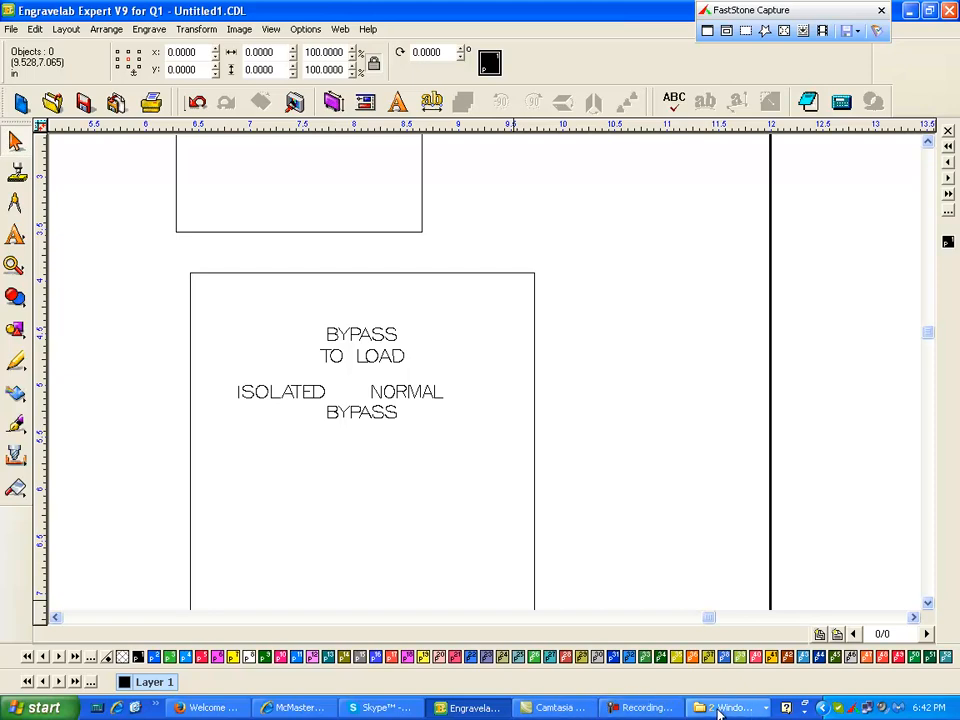
{"action": "left_click", "coordinate": [376, 336]}
{"action": "scroll", "coordinate": [410, 325], "scroll_direction": "down", "scroll_amount": 1}
{"action": "left_click", "coordinate": [603, 401]}
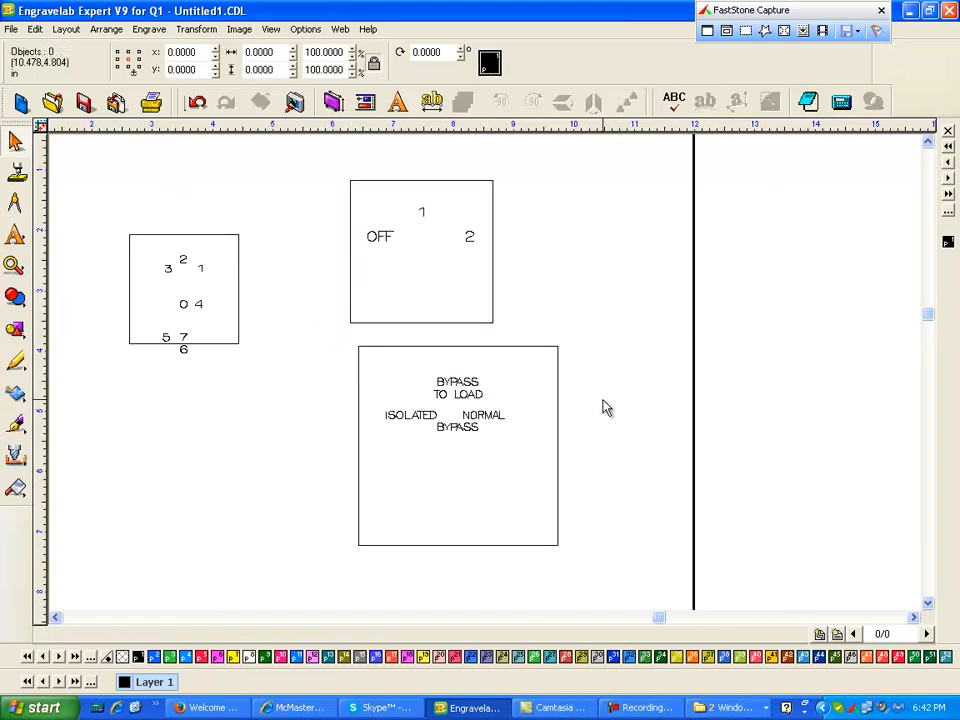
{"action": "scroll", "coordinate": [603, 401], "scroll_direction": "down", "scroll_amount": 2}
{"action": "left_click_drag", "start_coordinate": [381, 348], "coordinate": [512, 462]}
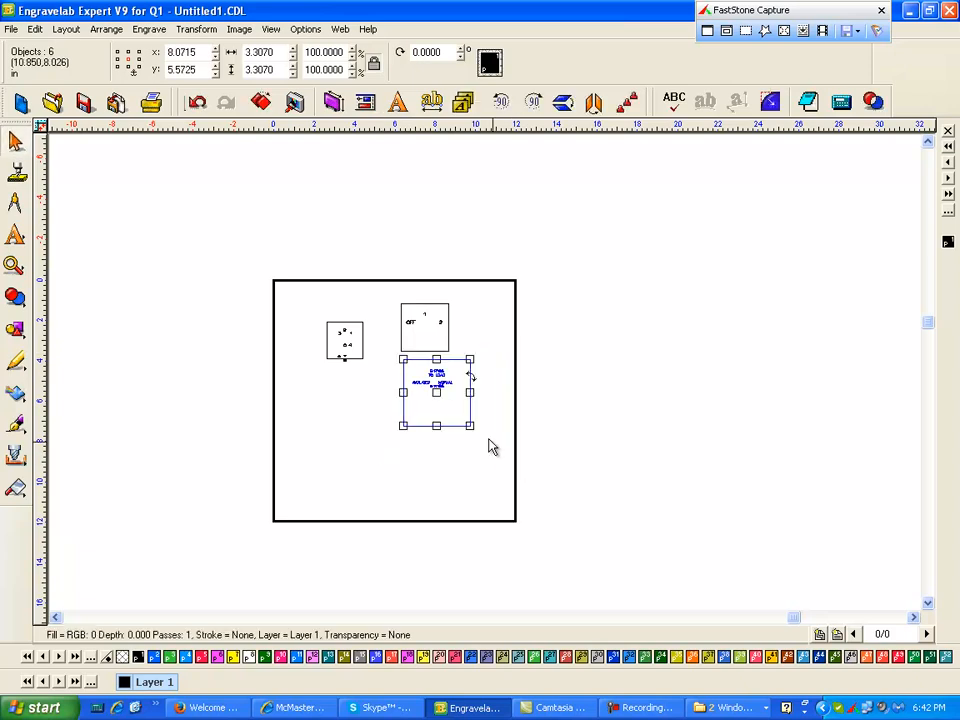
{"action": "left_click", "coordinate": [131, 70]}
{"action": "double_click", "coordinate": [176, 57]}
{"action": "key", "text": "Return"}
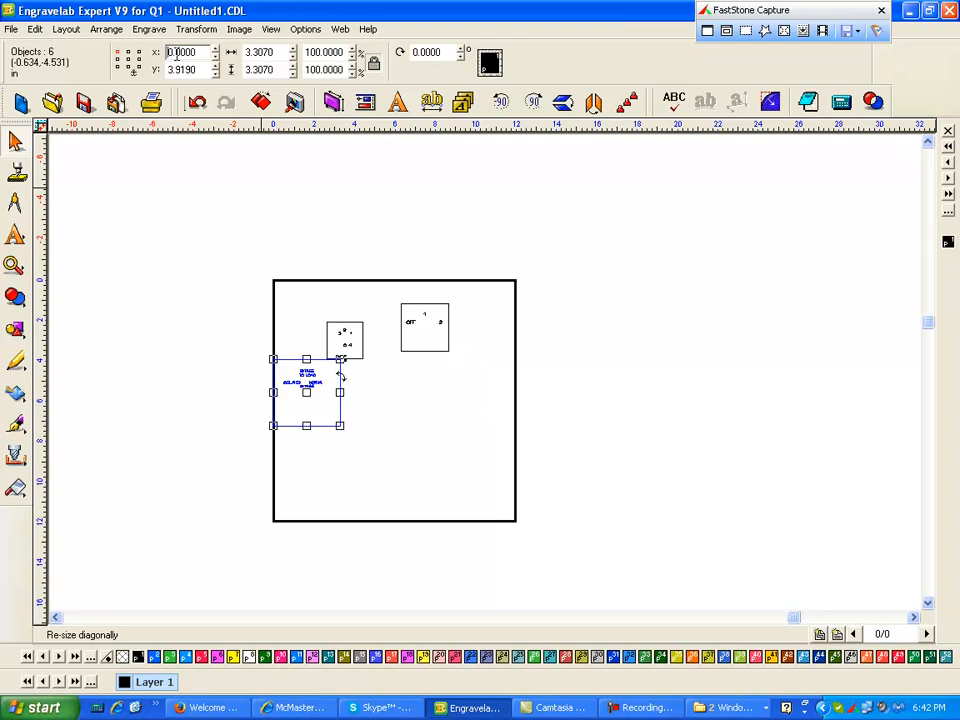
- Set the BYPASS plate's Y position to 0
{"action": "type", "text": "0"}
{"action": "key", "text": "Return"}
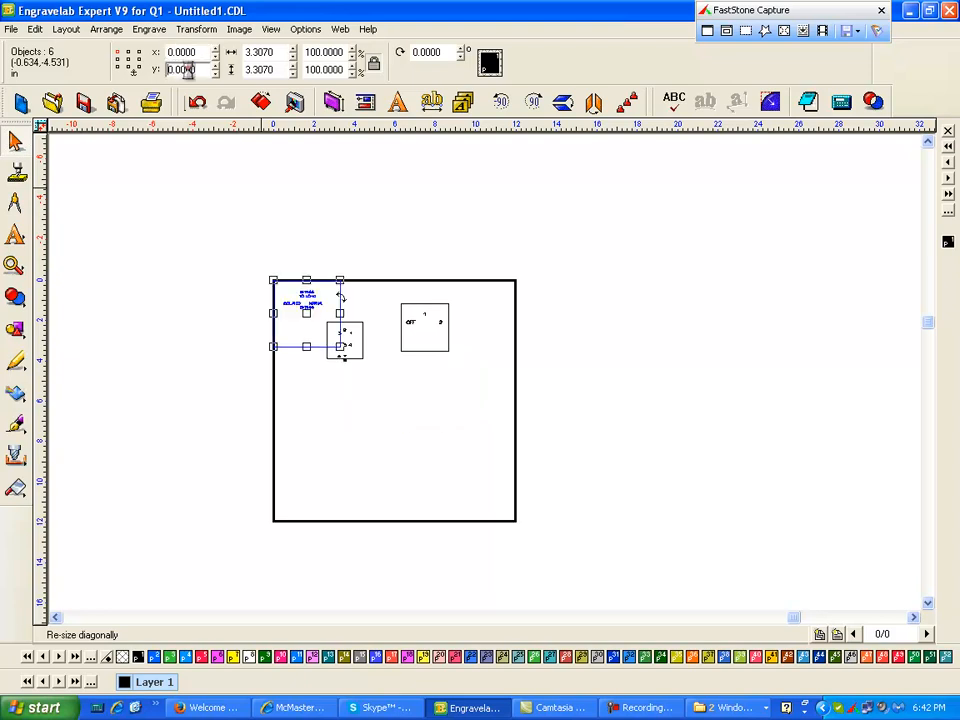
- Select the other two plates and move them off to the right of the layout
{"action": "left_click_drag", "start_coordinate": [326, 436], "coordinate": [491, 309]}
{"action": "left_click_drag", "start_coordinate": [386, 331], "coordinate": [691, 323]}
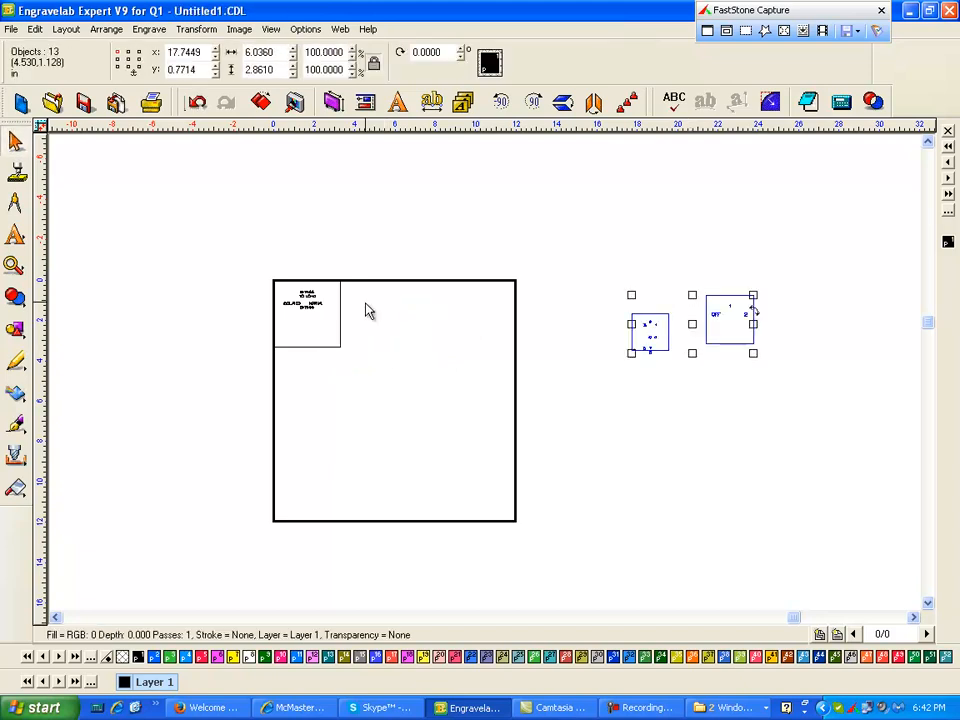
- Zoom in on the BYPASS plate to inspect its text
{"action": "left_click_drag", "start_coordinate": [258, 288], "coordinate": [420, 410]}
{"action": "key", "text": "shift+F2"}
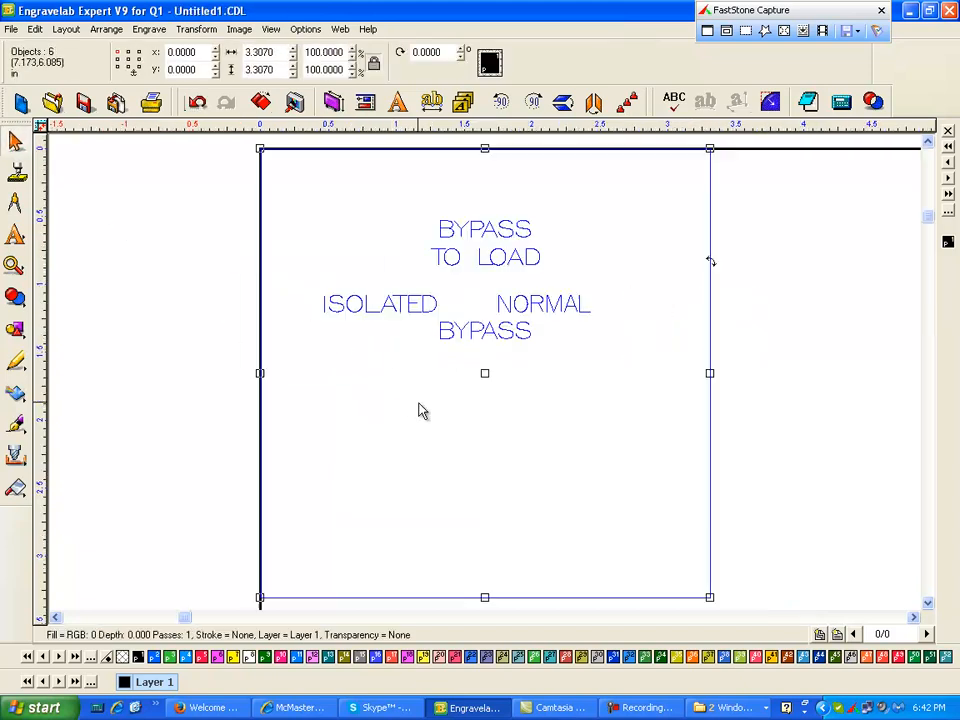
{"action": "left_click", "coordinate": [461, 441]}
{"action": "left_click", "coordinate": [497, 262]}
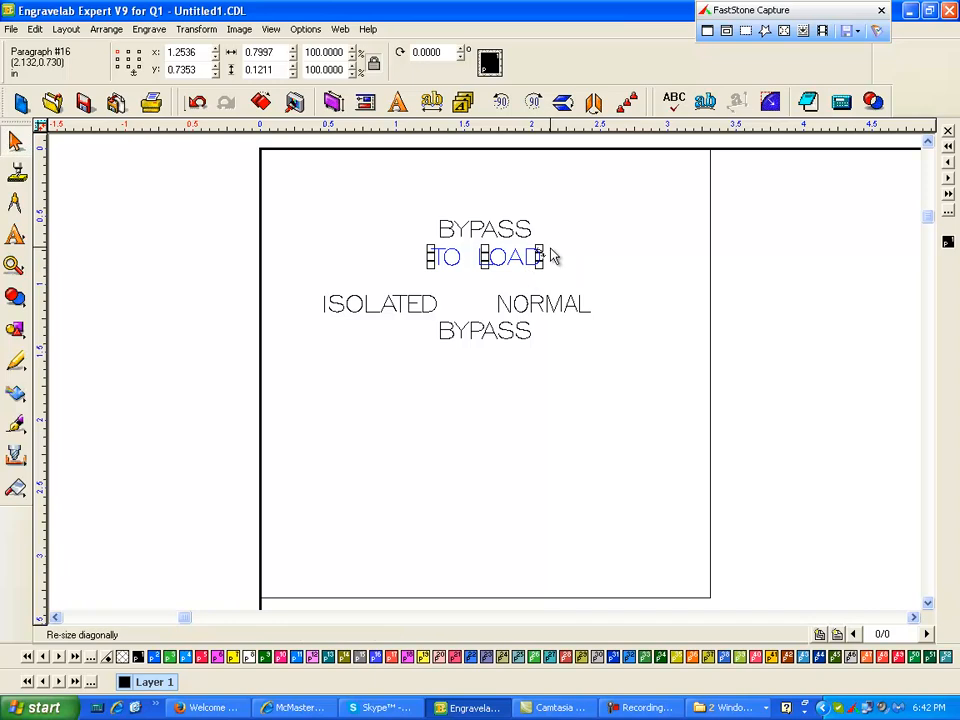
{"action": "left_click", "coordinate": [671, 354]}
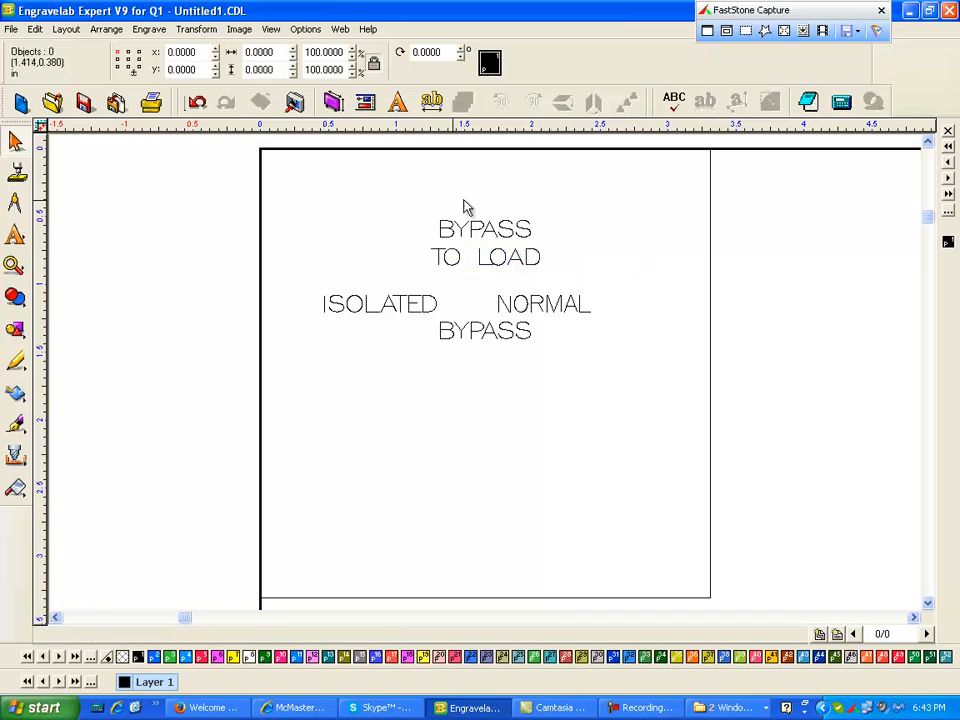
- Import 58411901.q1i from the Control Switches International folder onto the layout
{"action": "left_click", "coordinate": [12, 29]}
{"action": "left_click", "coordinate": [24, 140]}
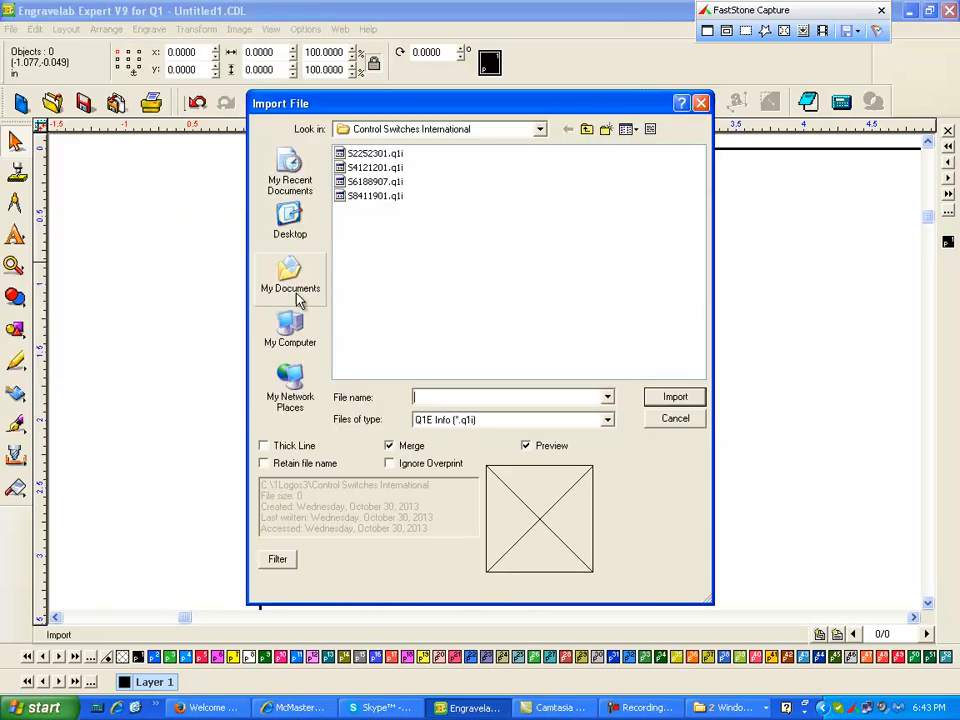
{"action": "left_click", "coordinate": [378, 196]}
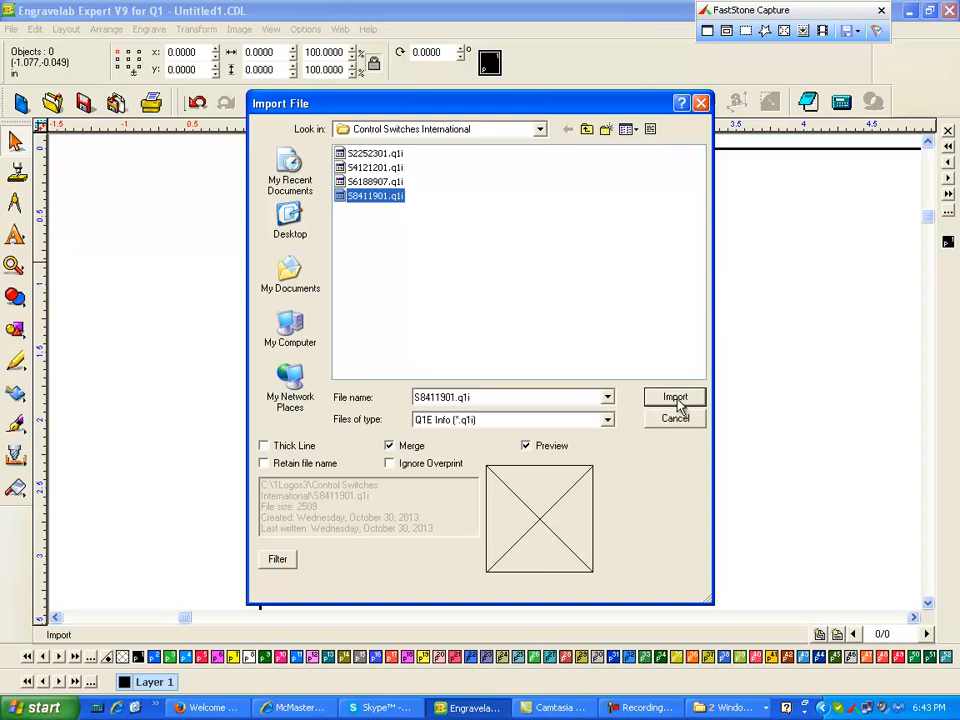
{"action": "left_click", "coordinate": [676, 398]}
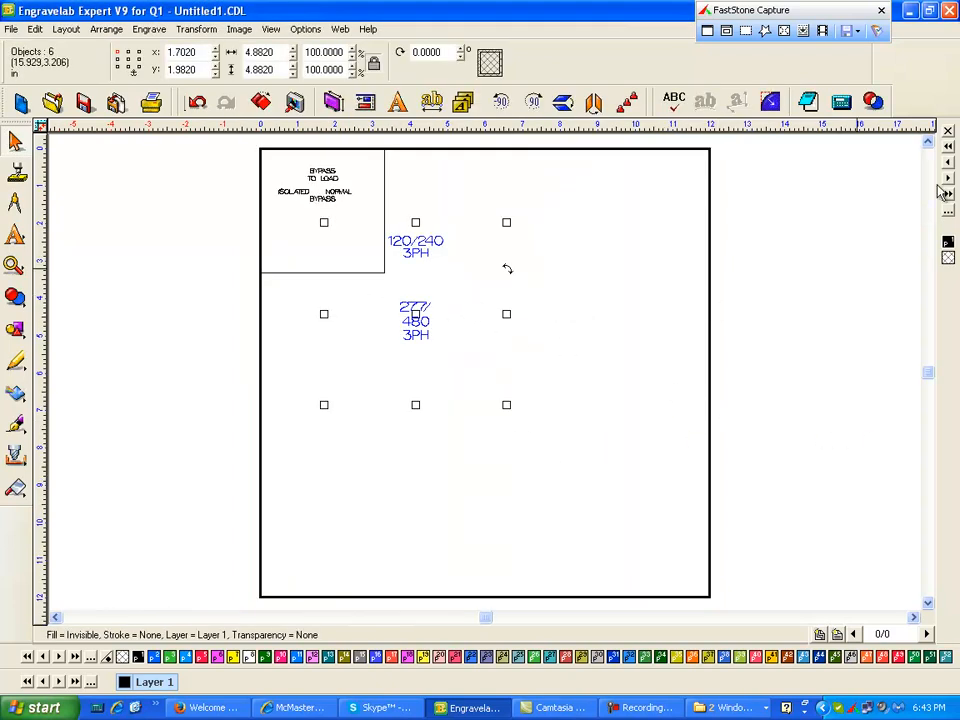
- Set the imported plate's objects to black and move the plate right, clear of the BYPASS plate
{"action": "left_click", "coordinate": [945, 246]}
{"action": "left_click_drag", "start_coordinate": [417, 313], "coordinate": [532, 320]}
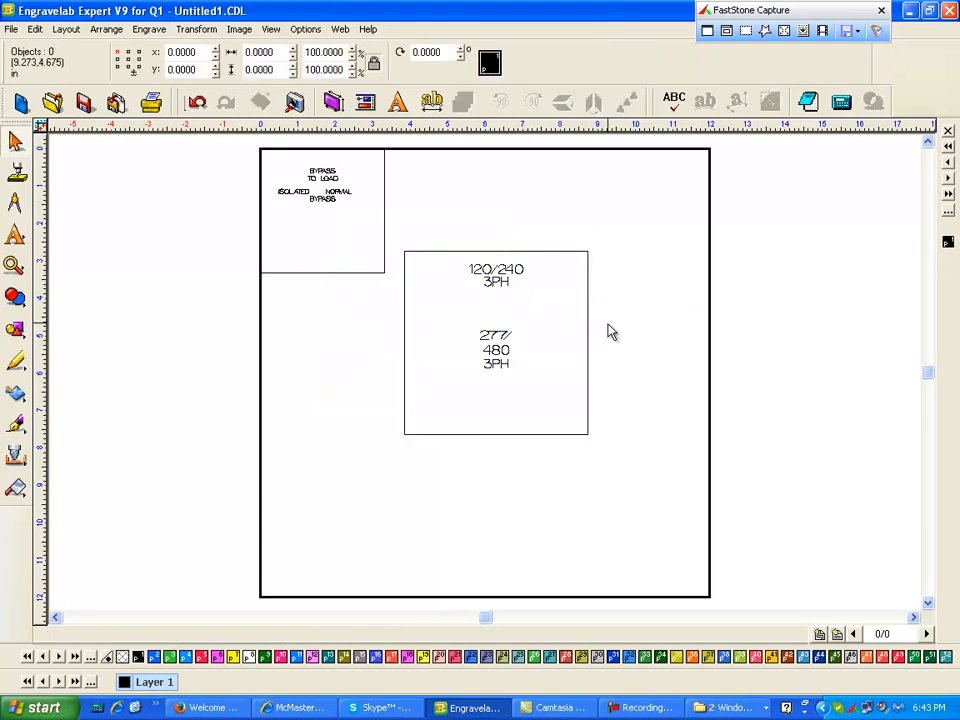
{"action": "left_click", "coordinate": [494, 281]}
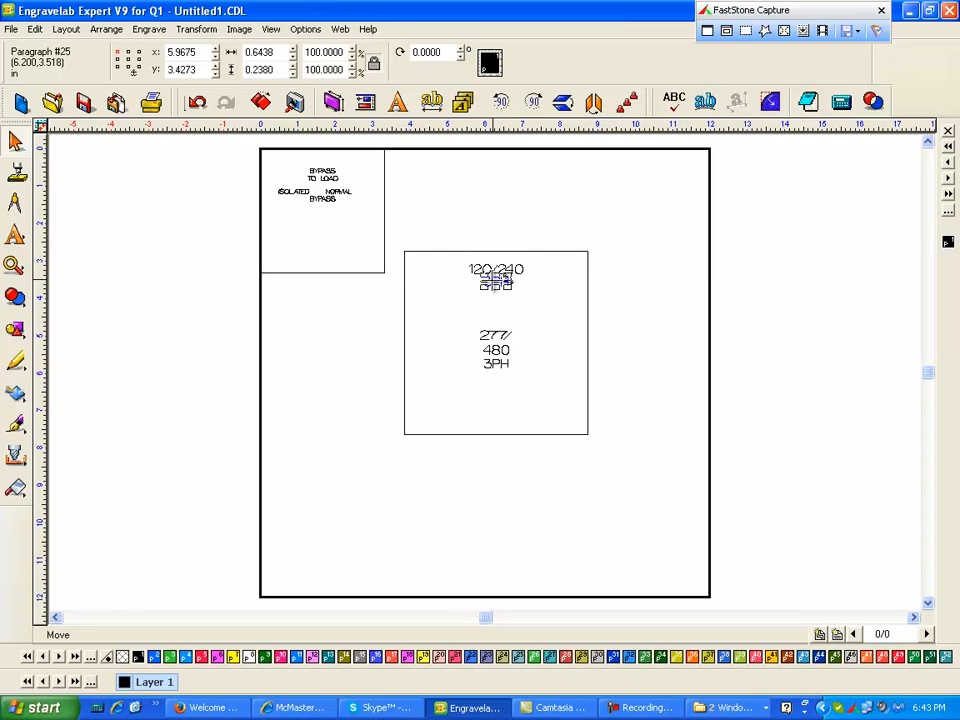
{"action": "left_click", "coordinate": [567, 291]}
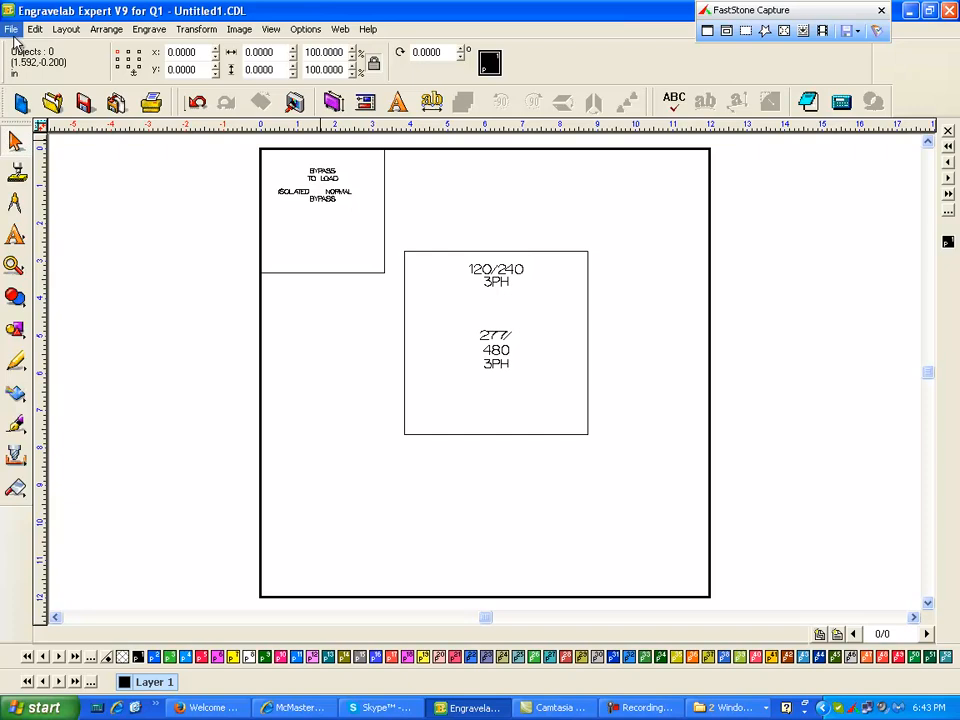
- Insert 208/ into the 120/240 voltage text
{"action": "left_click_drag", "start_coordinate": [420, 216], "coordinate": [573, 325]}
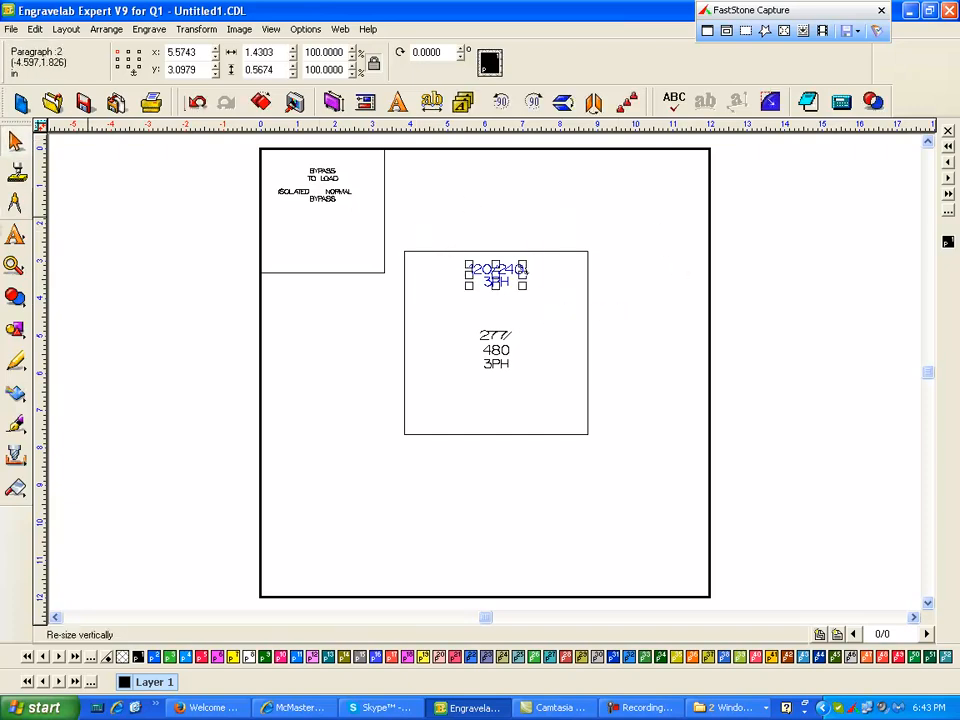
{"action": "left_click", "coordinate": [14, 266]}
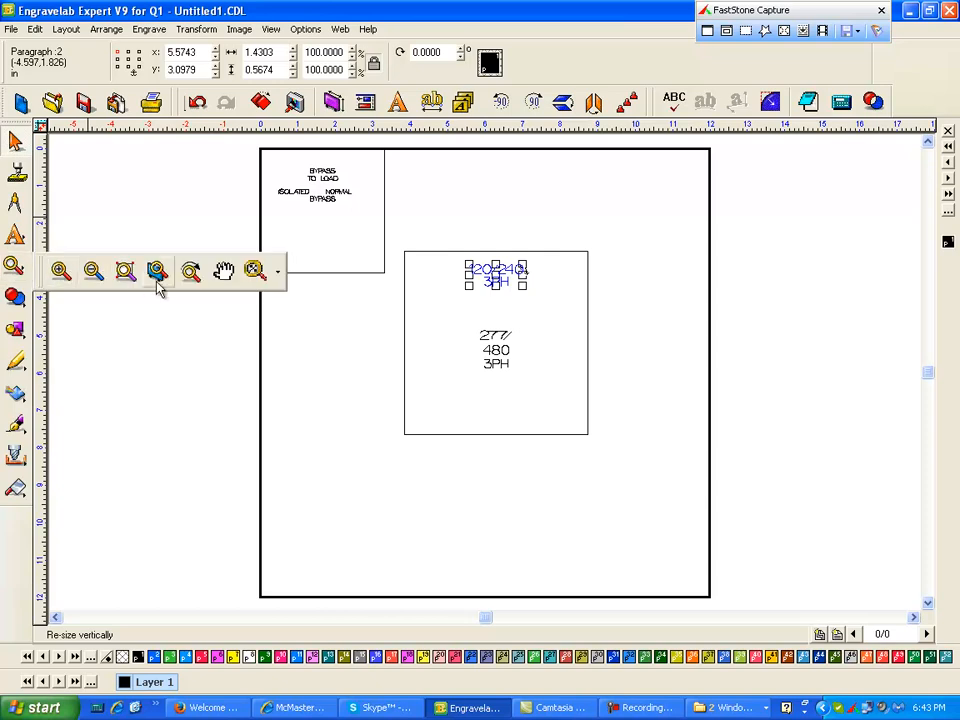
{"action": "left_click", "coordinate": [64, 272]}
{"action": "left_click_drag", "start_coordinate": [461, 252], "coordinate": [557, 300]}
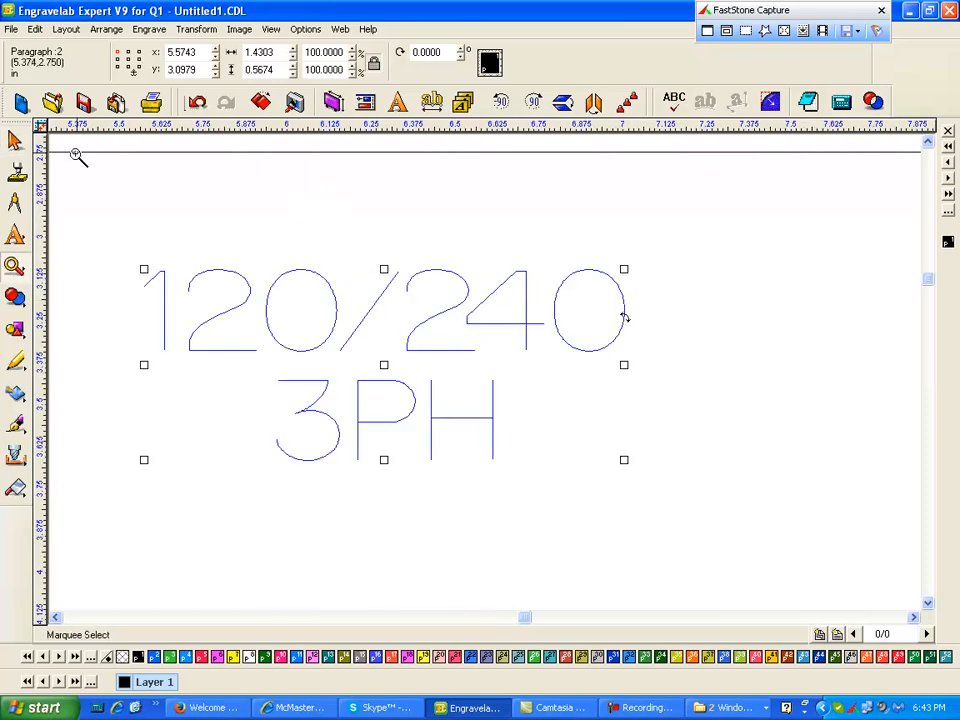
{"action": "left_click", "coordinate": [16, 241]}
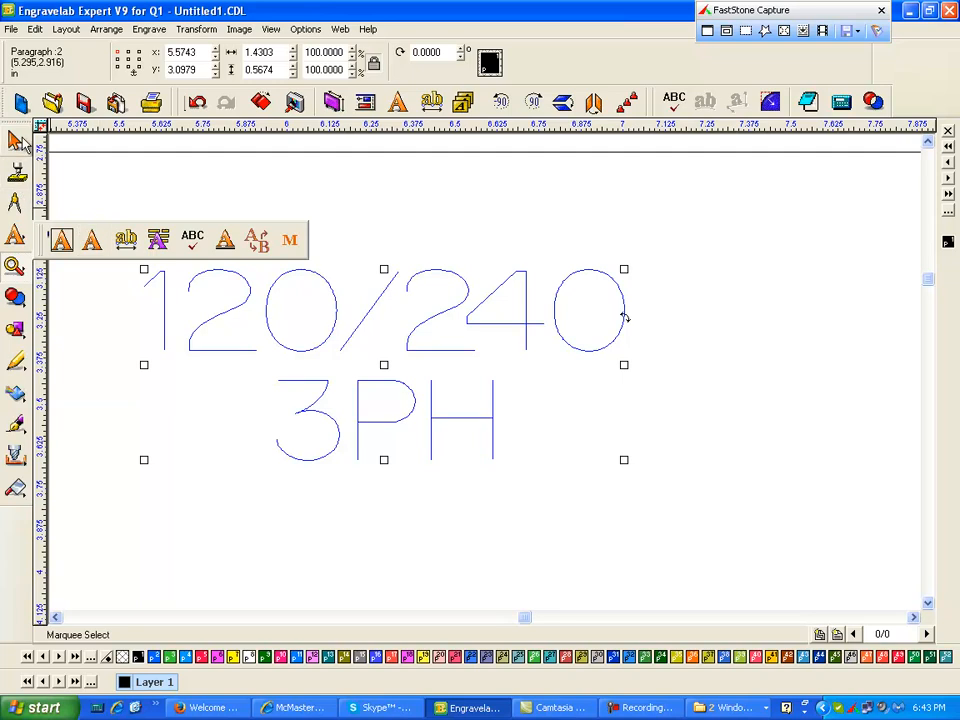
{"action": "left_click", "coordinate": [16, 143]}
{"action": "left_click", "coordinate": [408, 311]}
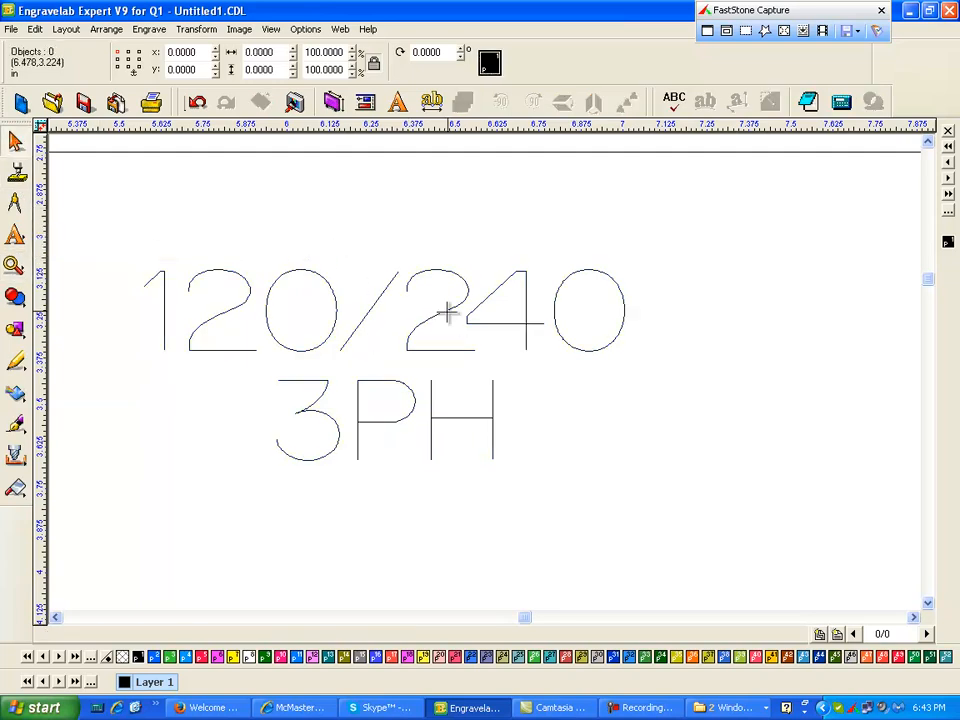
{"action": "double_click", "coordinate": [448, 312]}
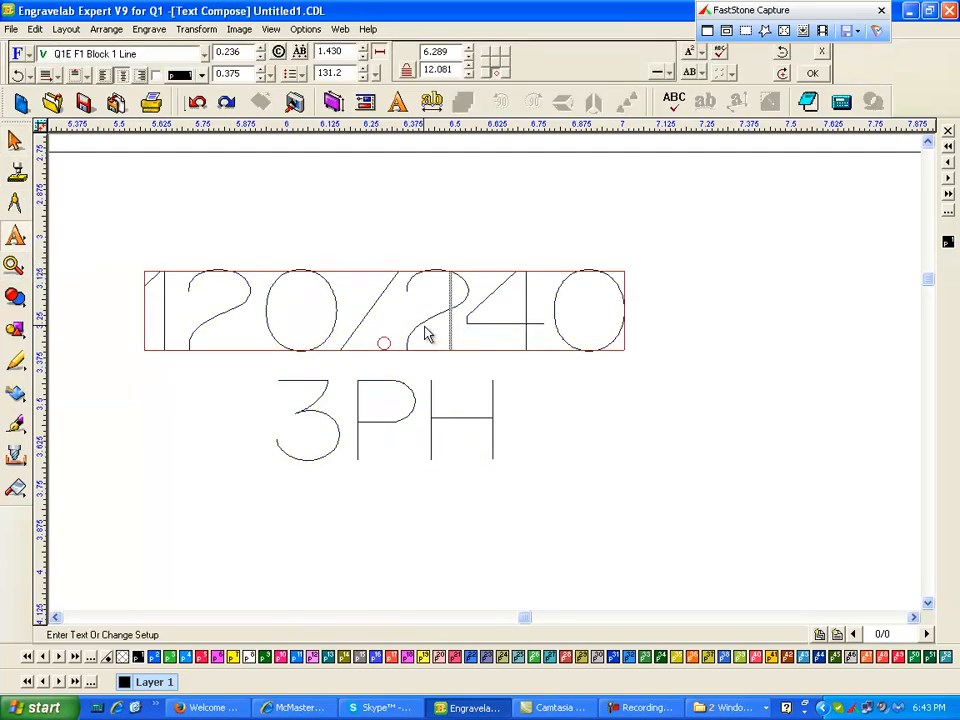
{"action": "type", "text": "208"}
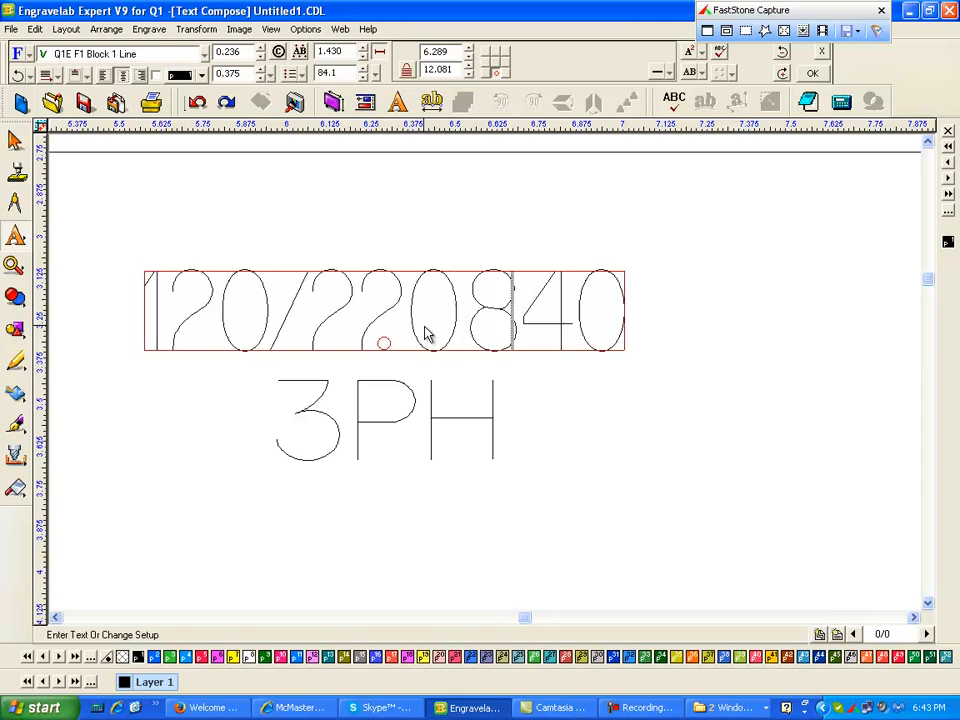
{"action": "type", "text": "/"}
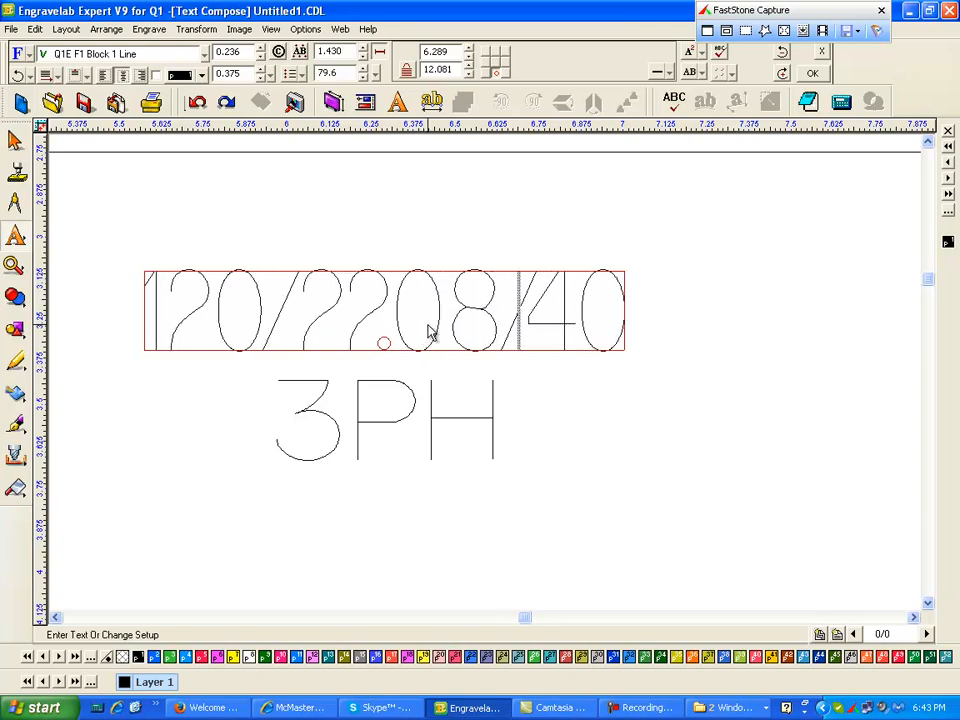
{"action": "left_click", "coordinate": [398, 236]}
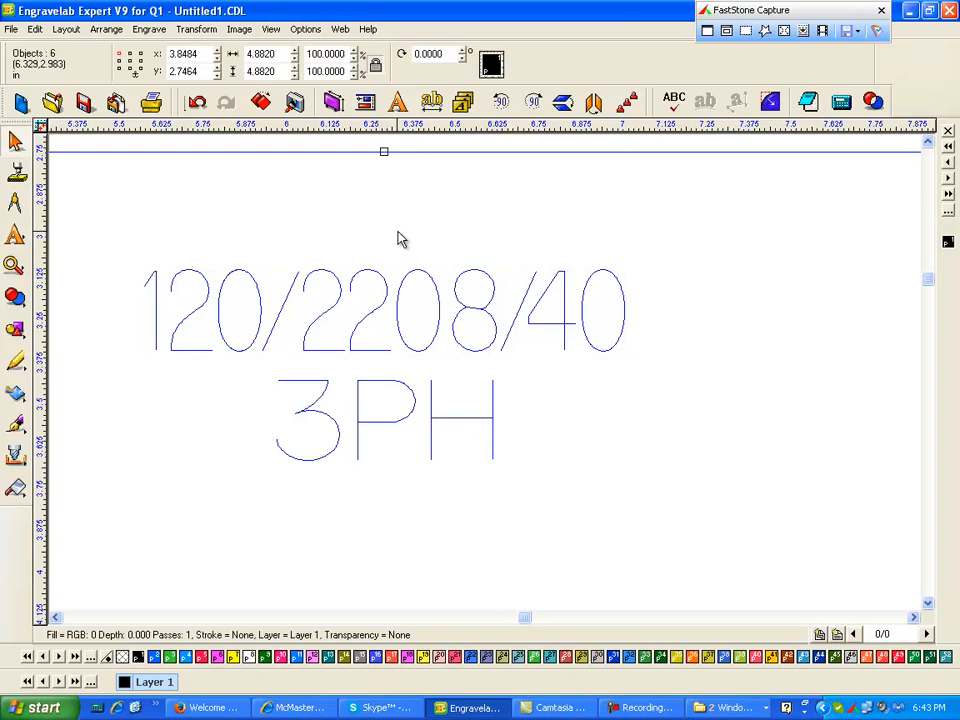
- Correct the voltage text to read 120/208/240
{"action": "double_click", "coordinate": [363, 316]}
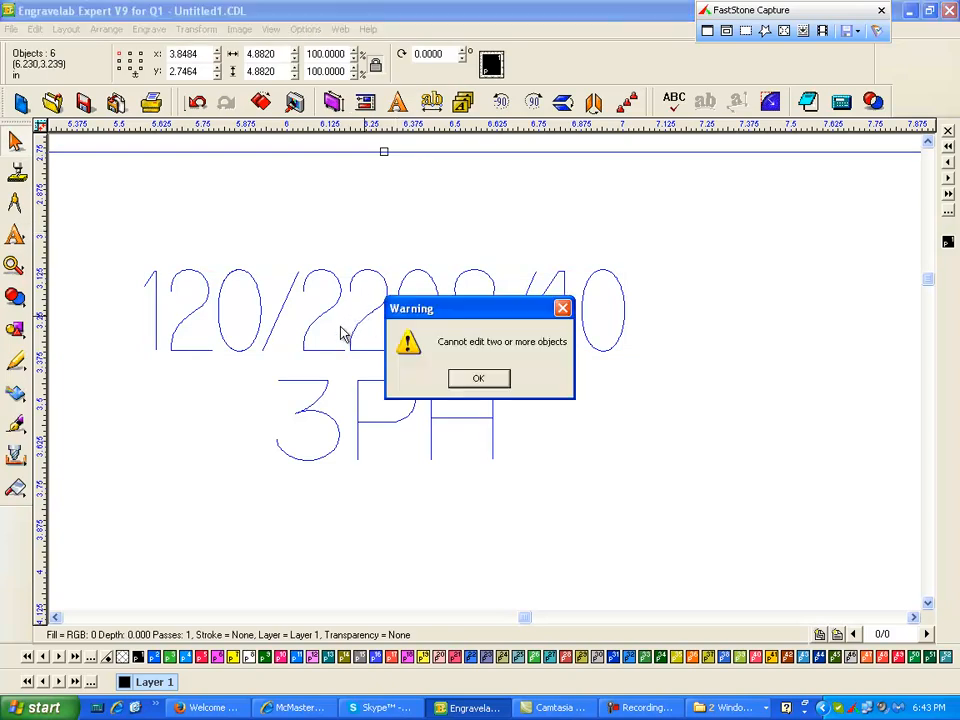
{"action": "left_click", "coordinate": [484, 386]}
{"action": "left_click", "coordinate": [583, 392]}
{"action": "left_click", "coordinate": [422, 348]}
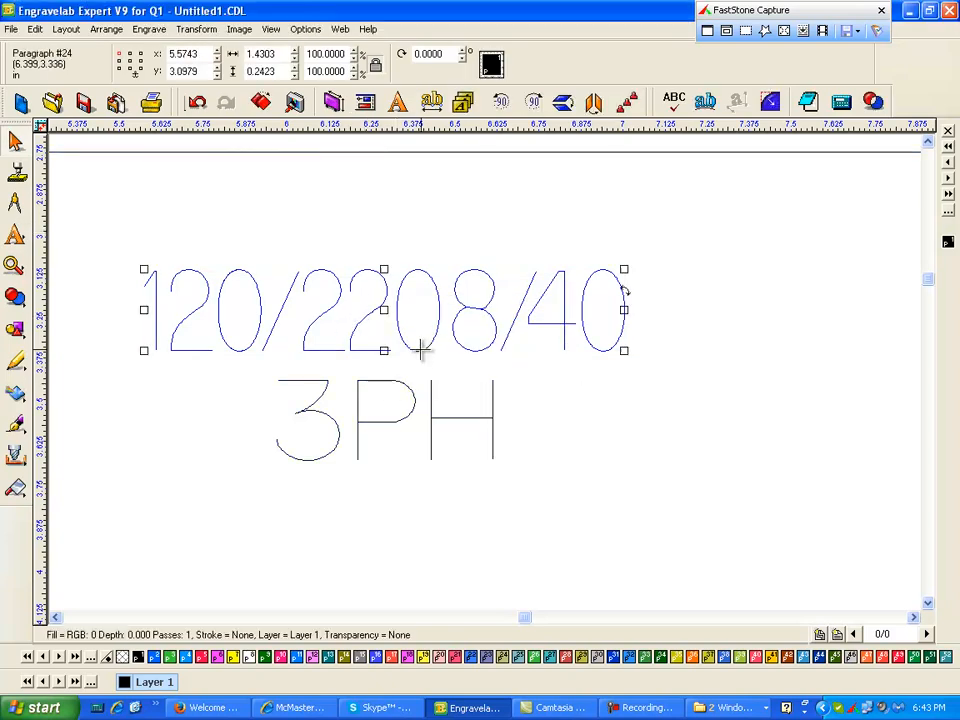
{"action": "double_click", "coordinate": [363, 343]}
{"action": "key", "text": "BackSpace"}
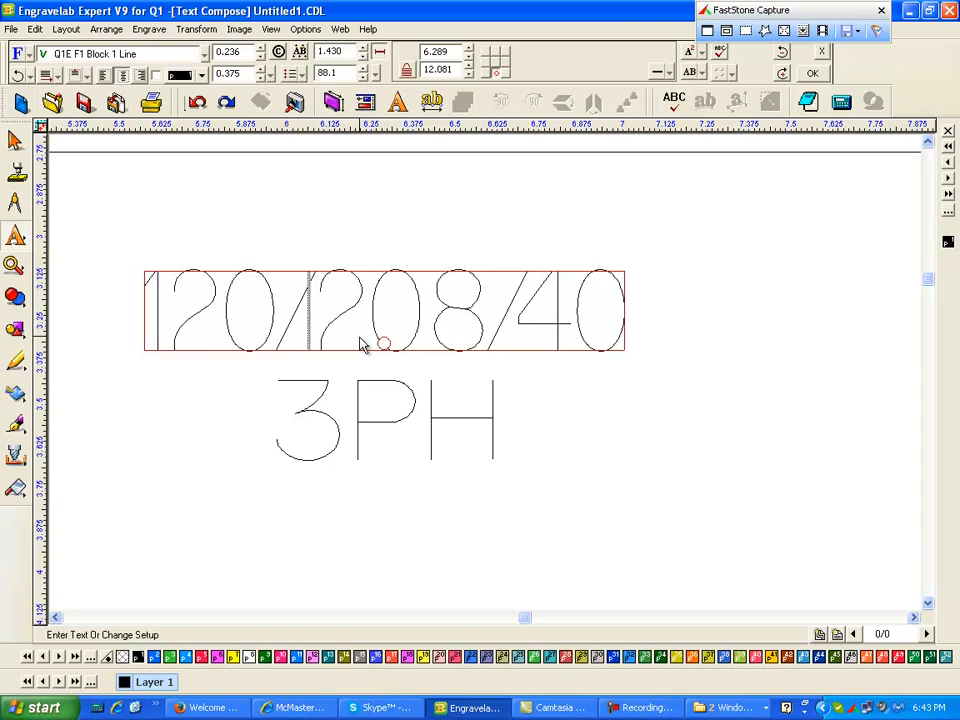
{"action": "left_click", "coordinate": [518, 320]}
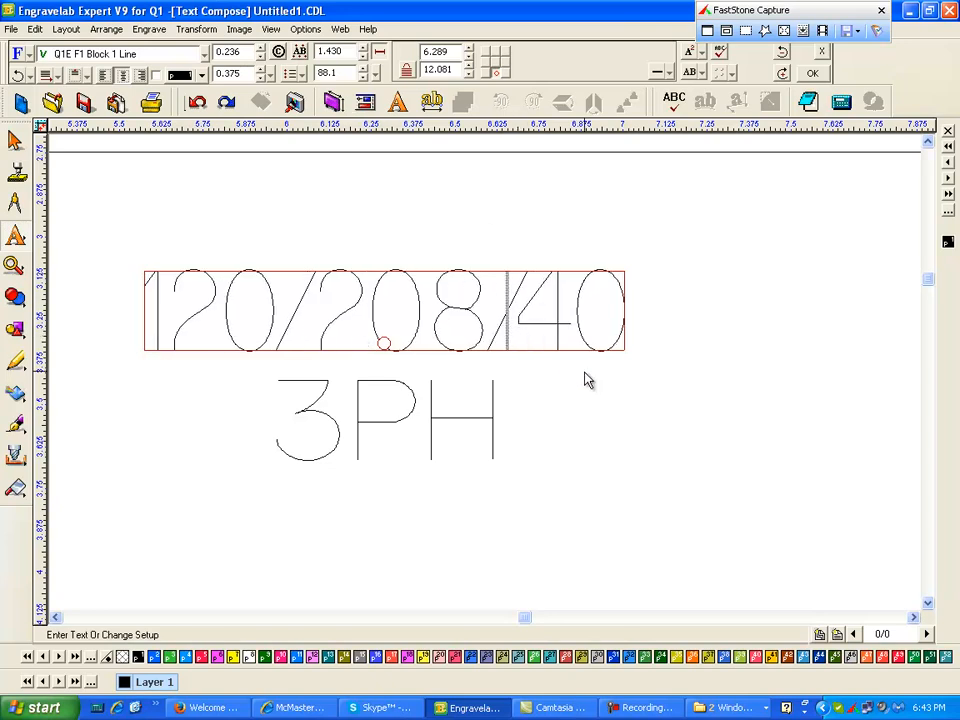
{"action": "type", "text": "2"}
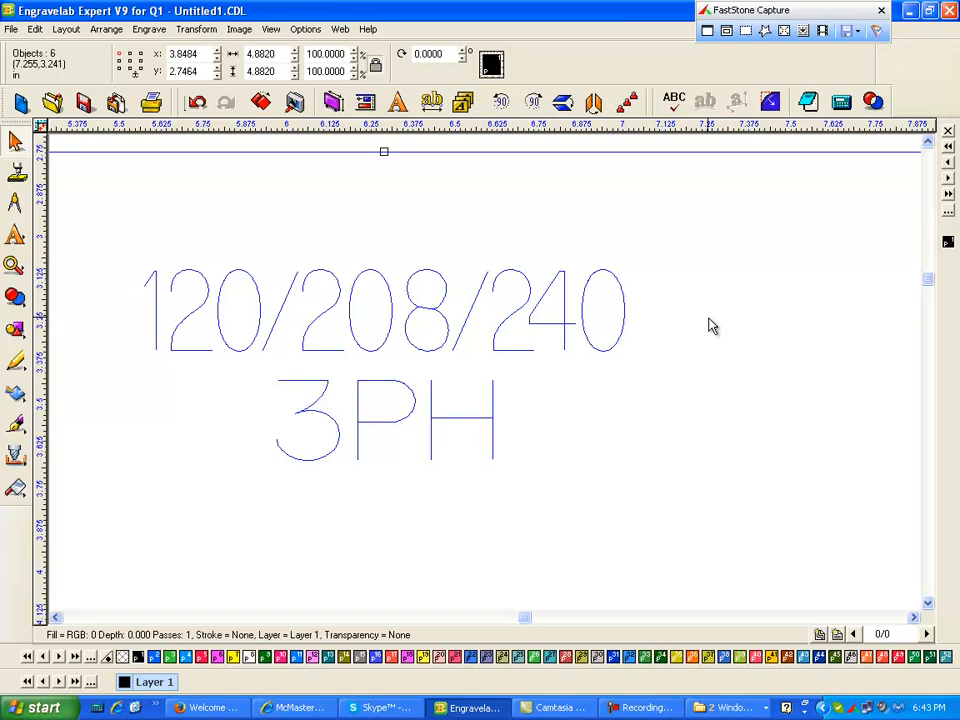
{"action": "left_click", "coordinate": [514, 227]}
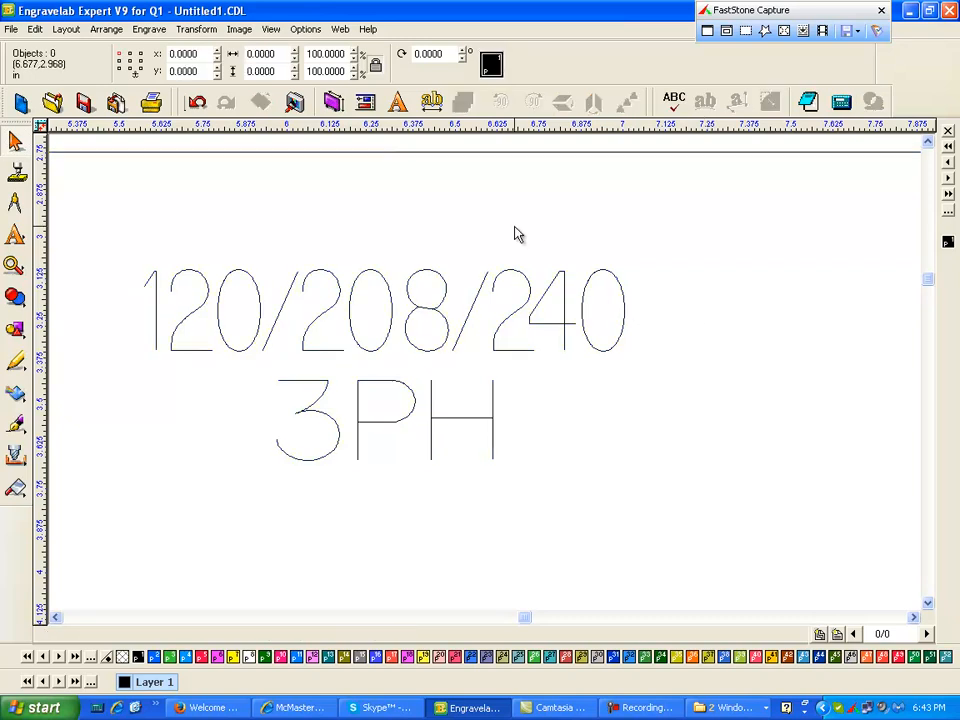
- Change the 3PH text to 3Ph
{"action": "scroll", "coordinate": [514, 227], "scroll_direction": "down", "scroll_amount": 1}
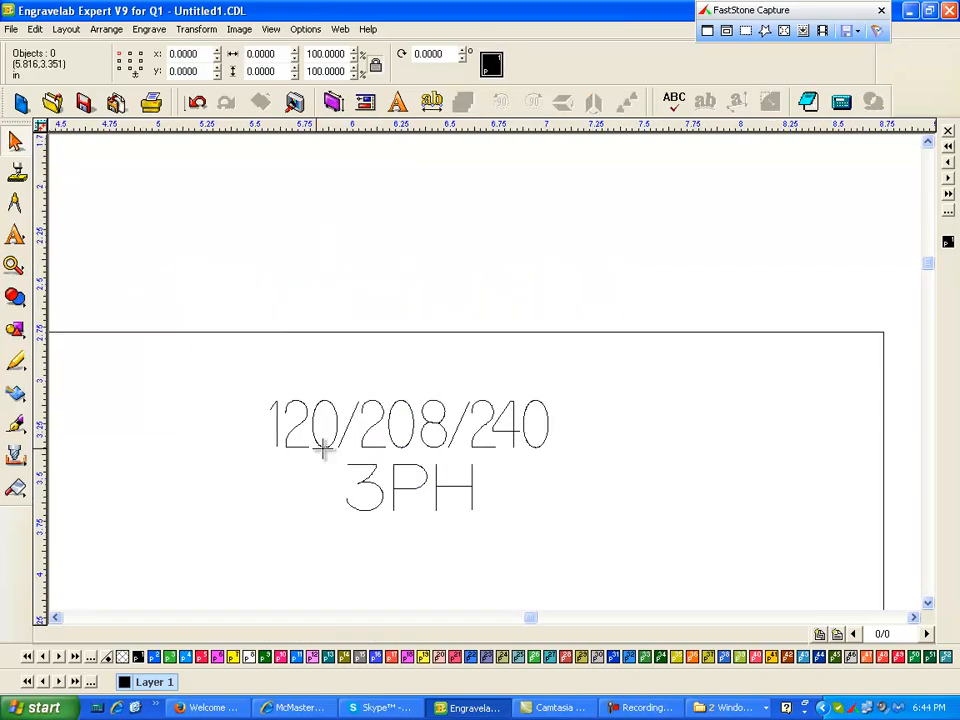
{"action": "double_click", "coordinate": [437, 487]}
{"action": "left_click_drag", "start_coordinate": [435, 496], "coordinate": [501, 491]}
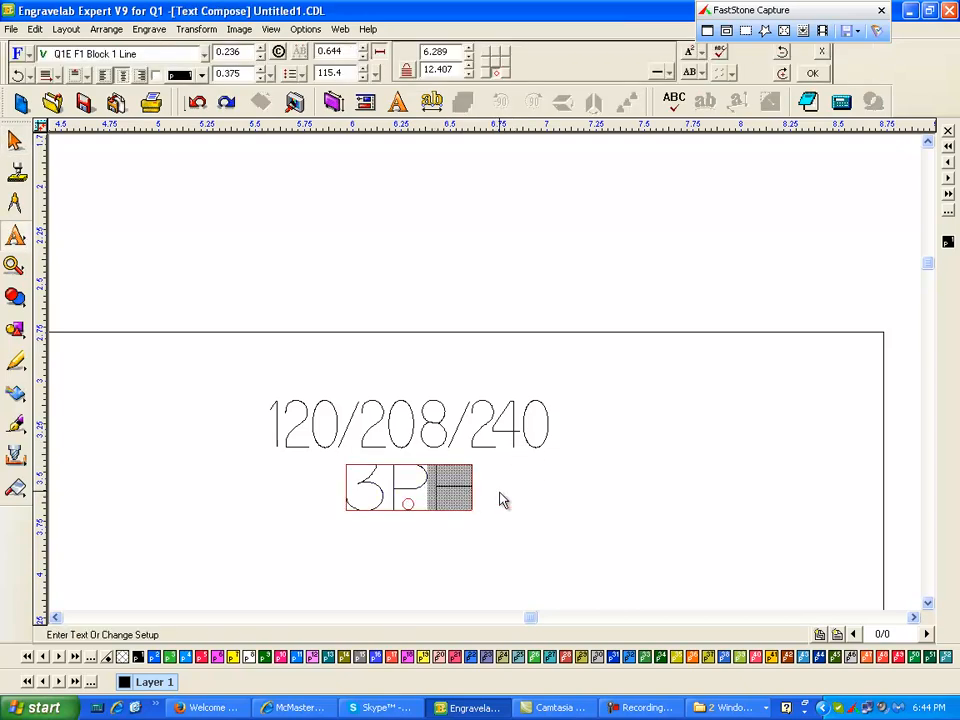
{"action": "type", "text": "h"}
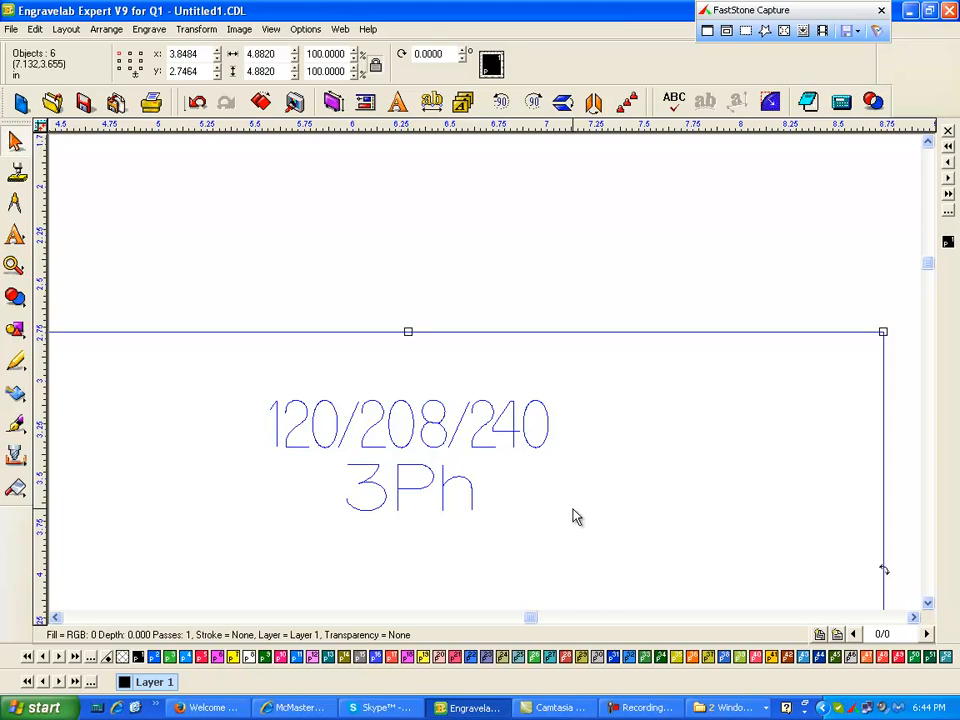
{"action": "left_click", "coordinate": [549, 216]}
- Increase the character spacing of the 120/208/240 line to 137
{"action": "left_click", "coordinate": [512, 432]}
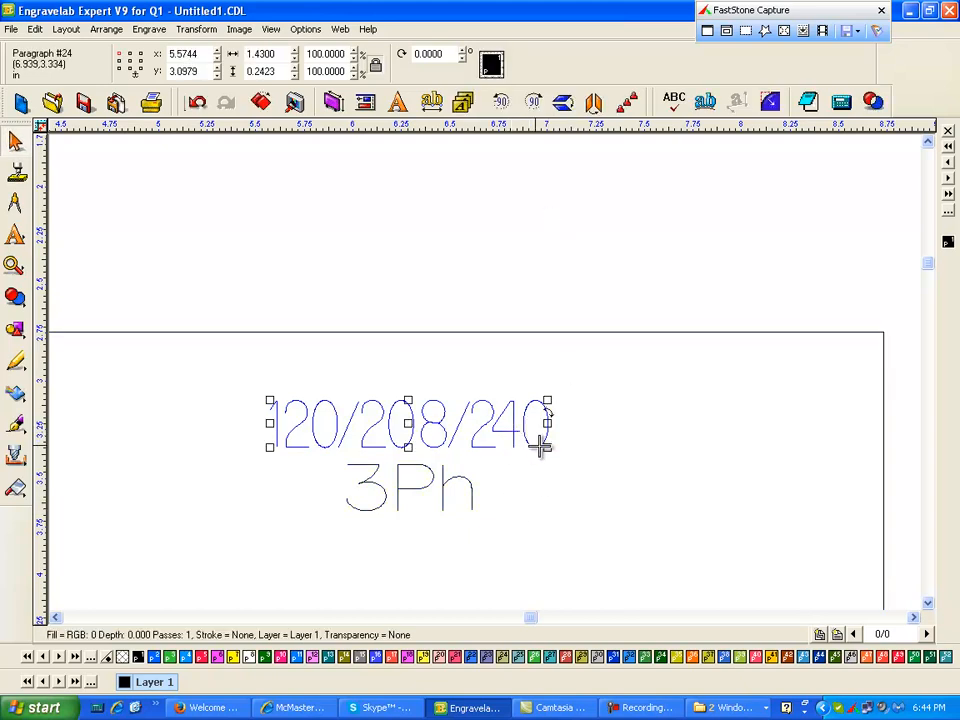
{"action": "double_click", "coordinate": [322, 446]}
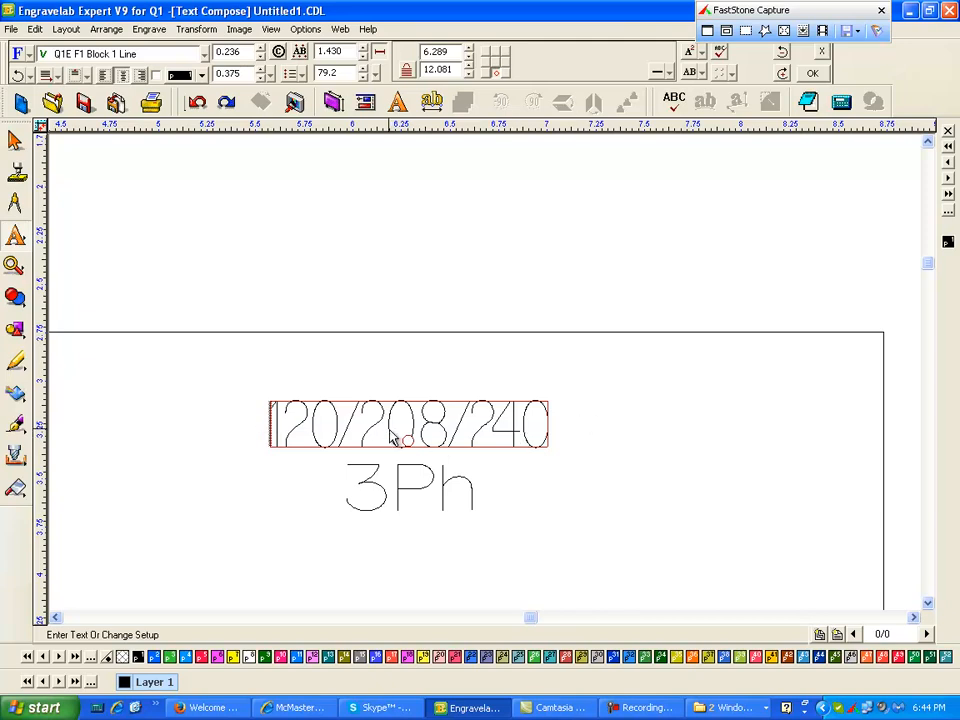
{"action": "key", "text": "shift+End"}
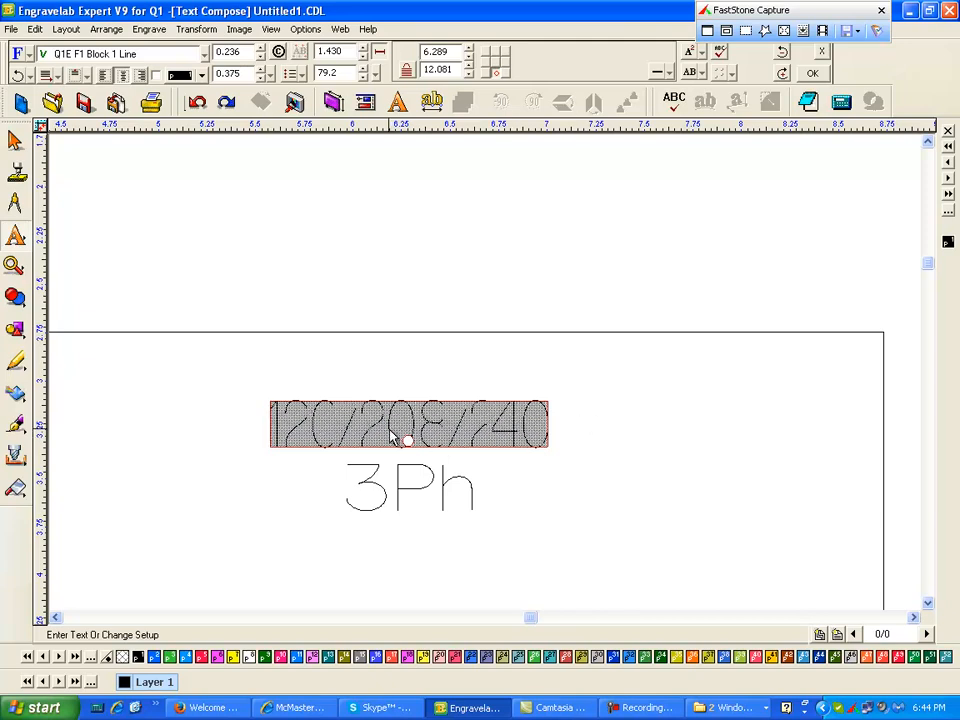
{"action": "left_click", "coordinate": [669, 73]}
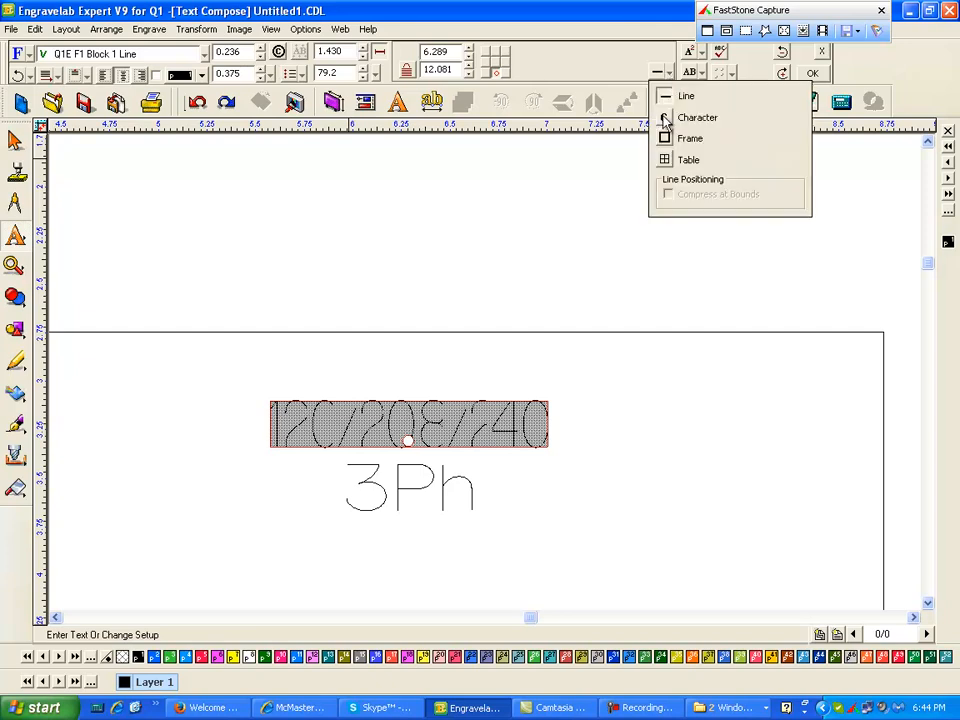
{"action": "left_click", "coordinate": [666, 119]}
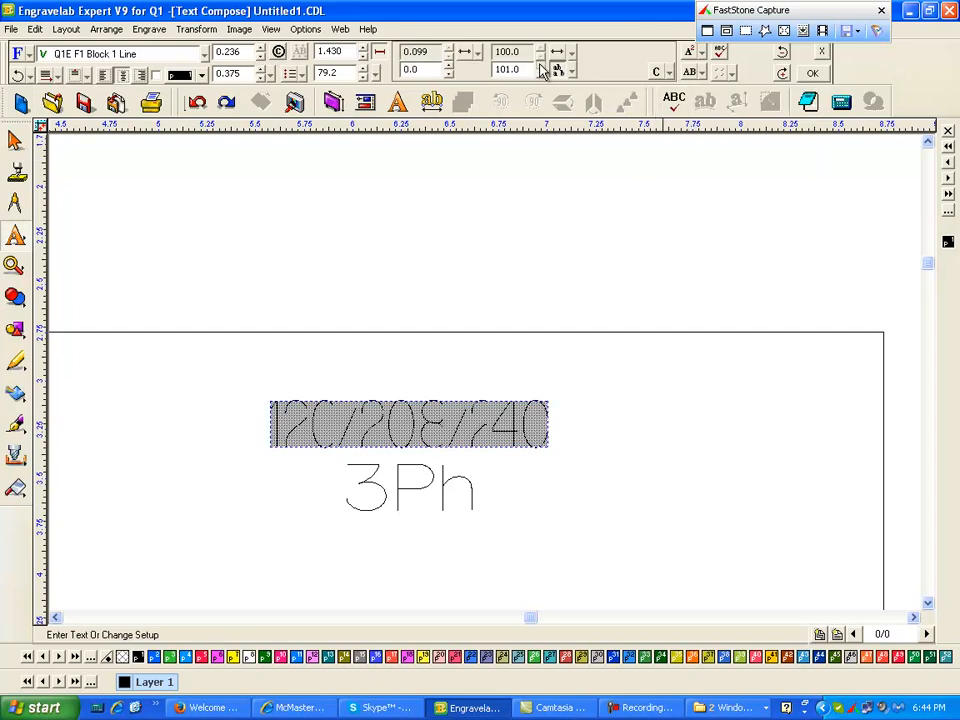
{"action": "left_click", "coordinate": [540, 66]}
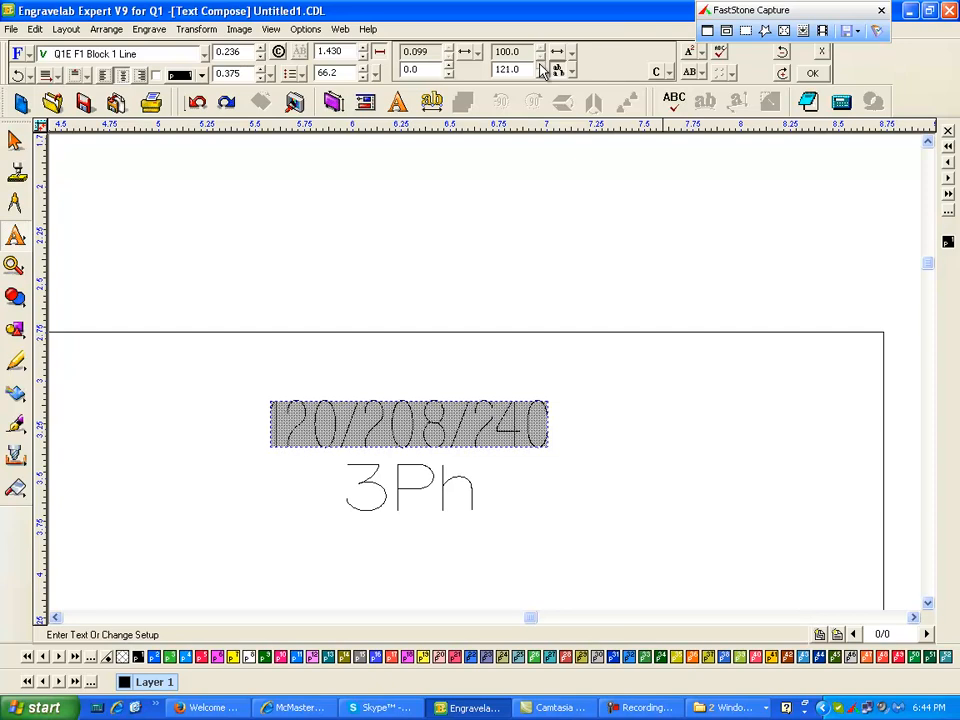
{"action": "left_click", "coordinate": [540, 67]}
{"action": "left_click", "coordinate": [540, 67]}
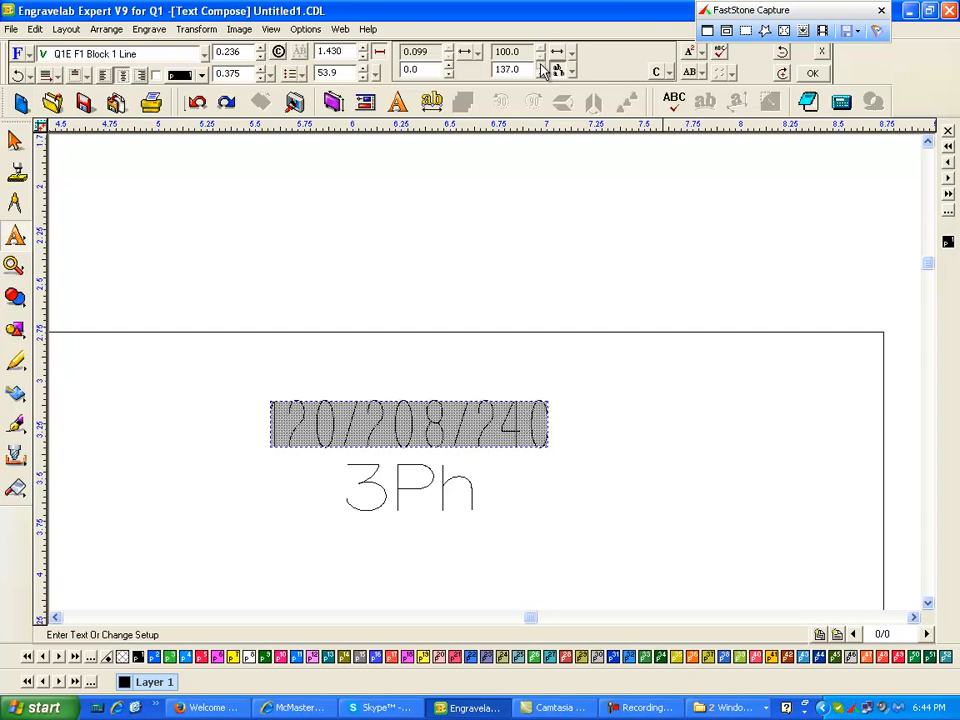
{"action": "left_click", "coordinate": [514, 184]}
{"action": "key", "text": "Escape"}
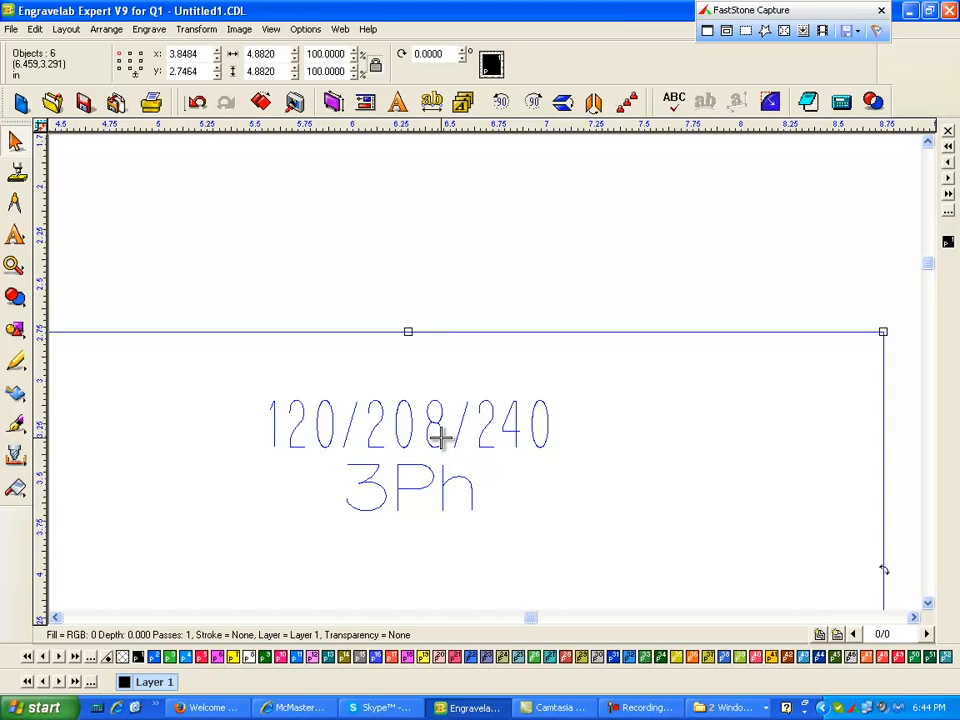
{"action": "left_click", "coordinate": [497, 192]}
{"action": "left_click", "coordinate": [435, 435]}
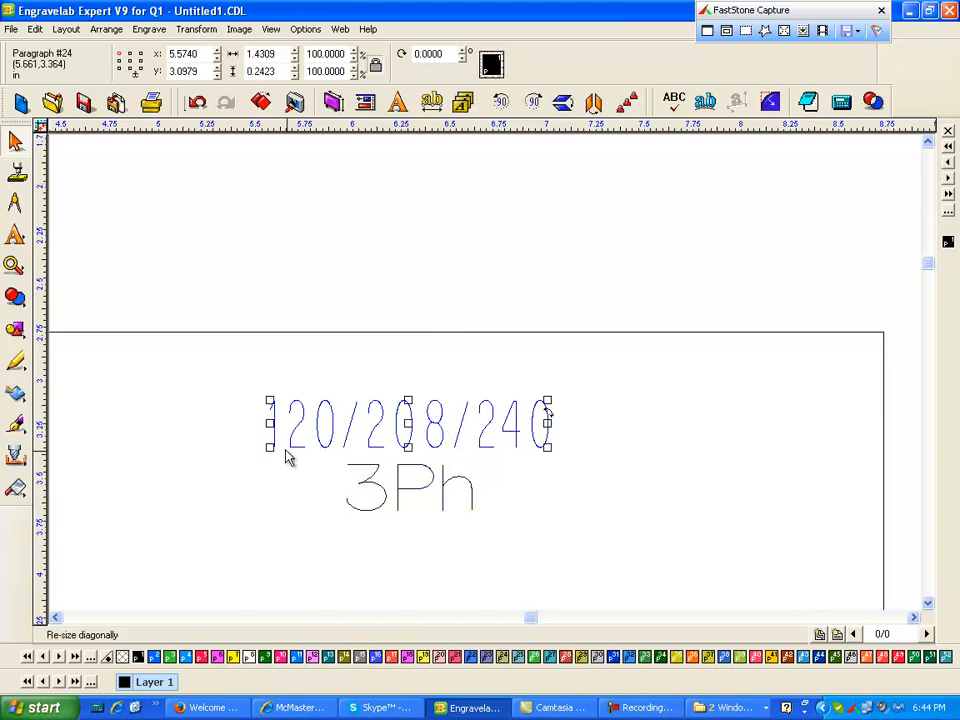
{"action": "left_click", "coordinate": [566, 250]}
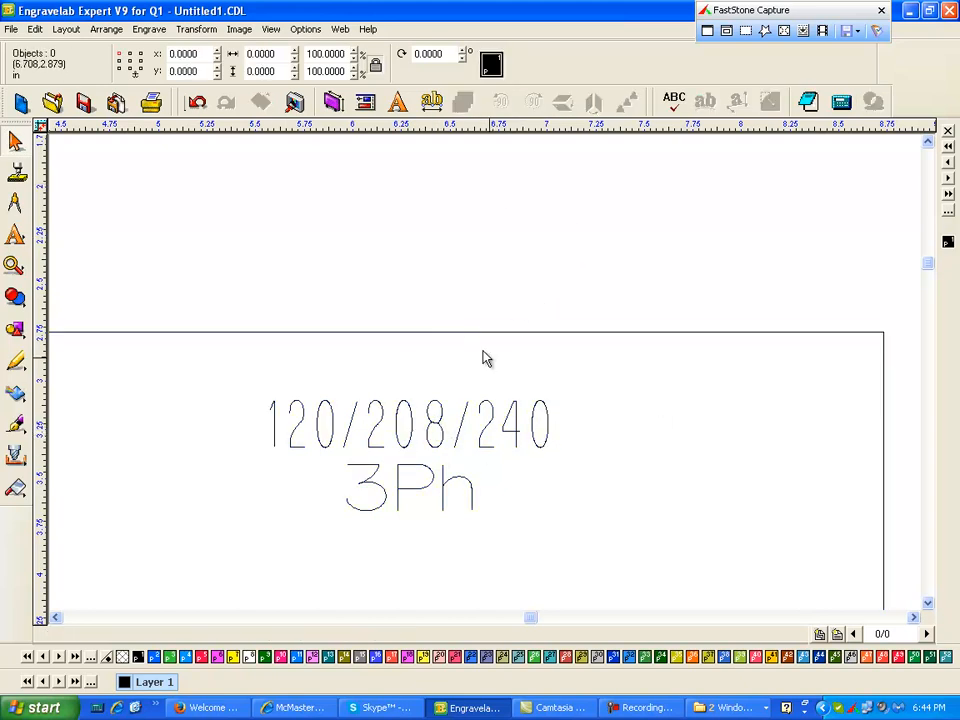